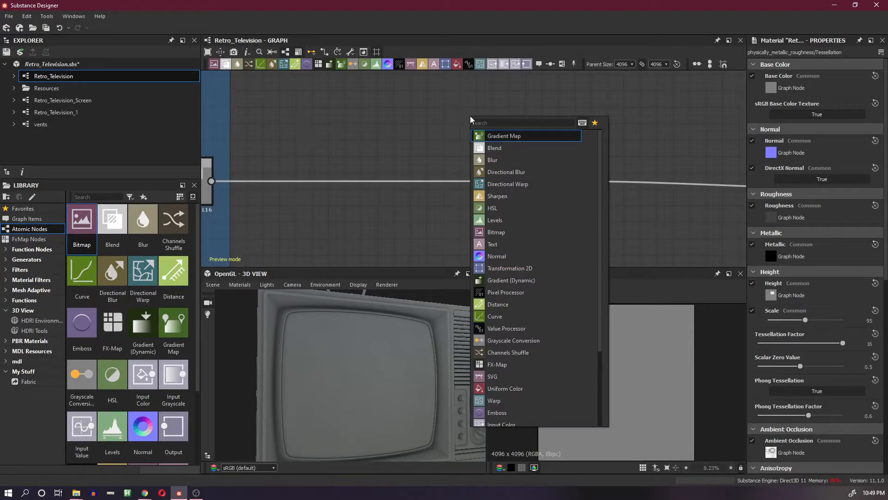
- Add a Directional Scratches node to the graph, above the connection line leading into the last Blend node
{"action": "type", "text": "direc"}
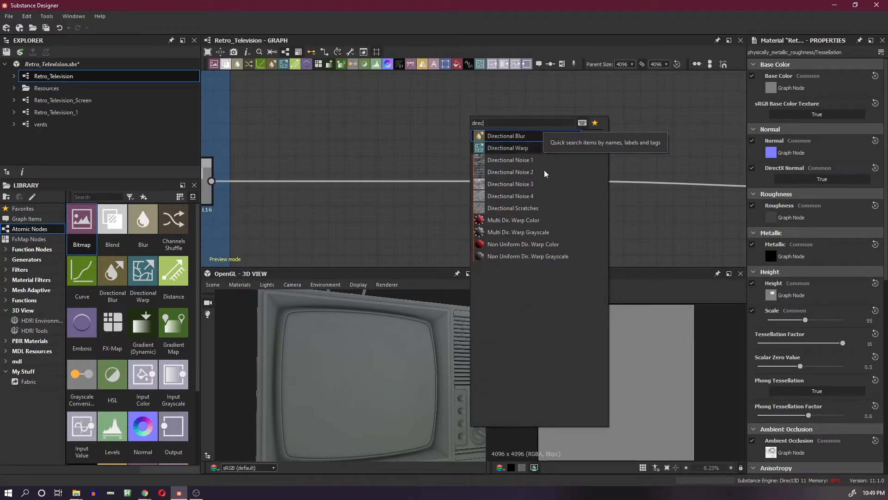
{"action": "left_click", "coordinate": [528, 206]}
{"action": "left_click_drag", "start_coordinate": [472, 130], "coordinate": [415, 140]}
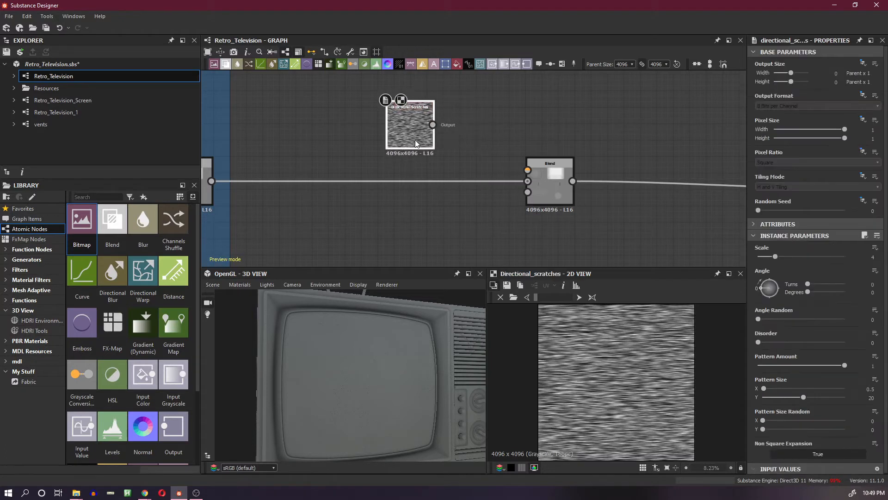
{"action": "scroll", "coordinate": [415, 129], "scroll_direction": "up", "scroll_amount": 1}
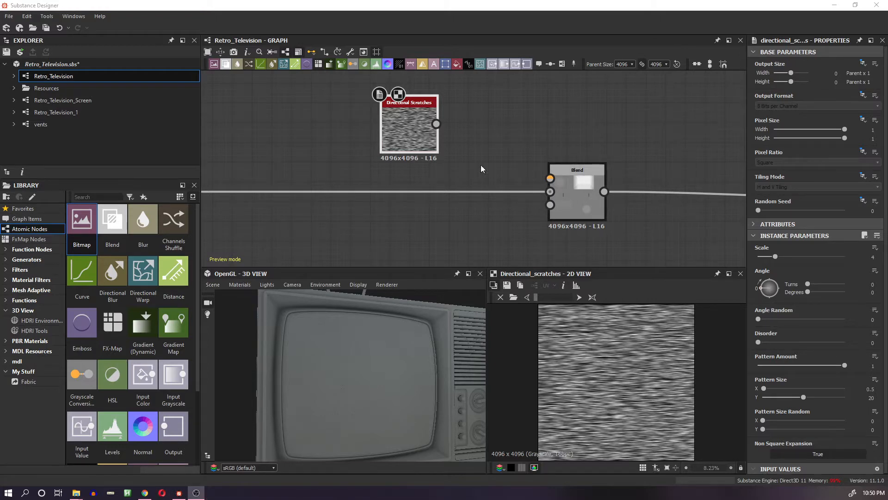
- Set the Directional Scratches node's Scale to 3 and its Angle to 0.25 turns
{"action": "left_click", "coordinate": [430, 144]}
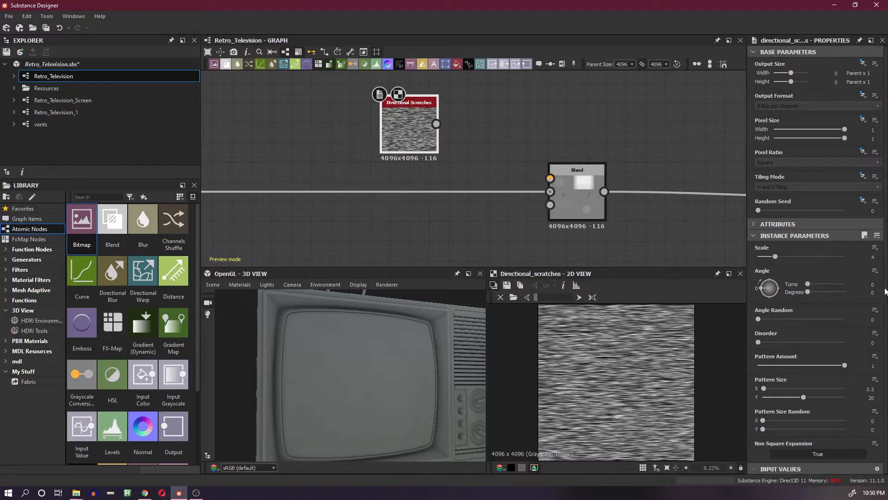
{"action": "double_click", "coordinate": [870, 257]}
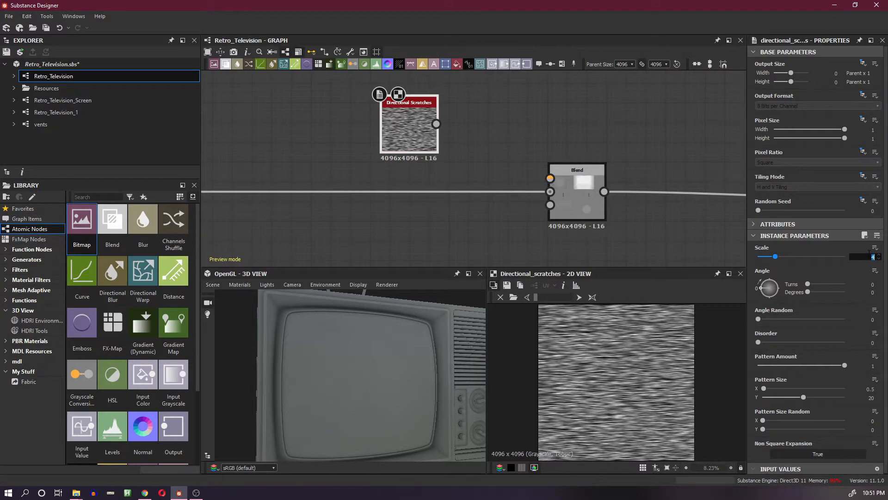
{"action": "key", "text": "Return"}
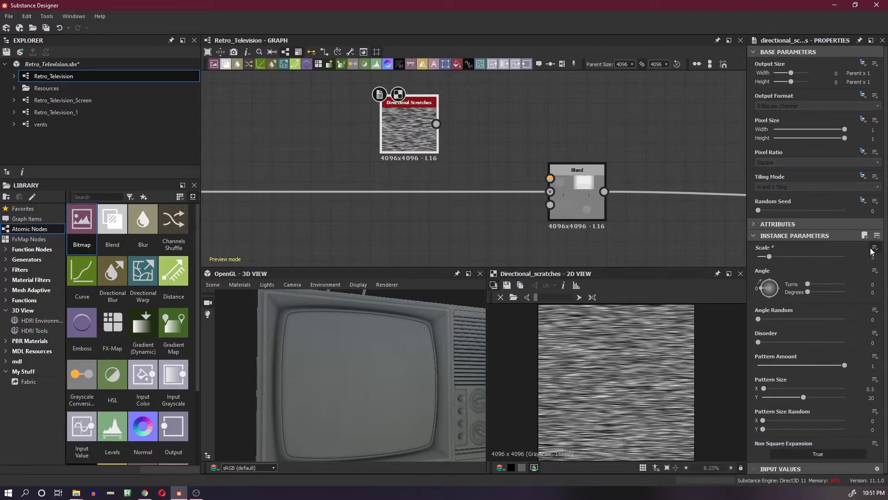
{"action": "double_click", "coordinate": [872, 284]}
{"action": "key", "text": "Return"}
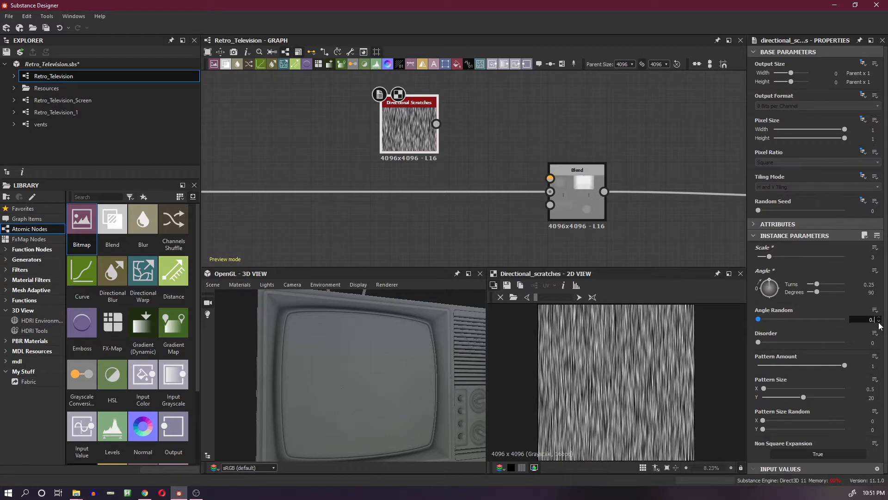
- Set the scratches' Angle Random to 0.03 and Disorder to 0.52
{"action": "type", "text": "03"}
{"action": "key", "text": "Return"}
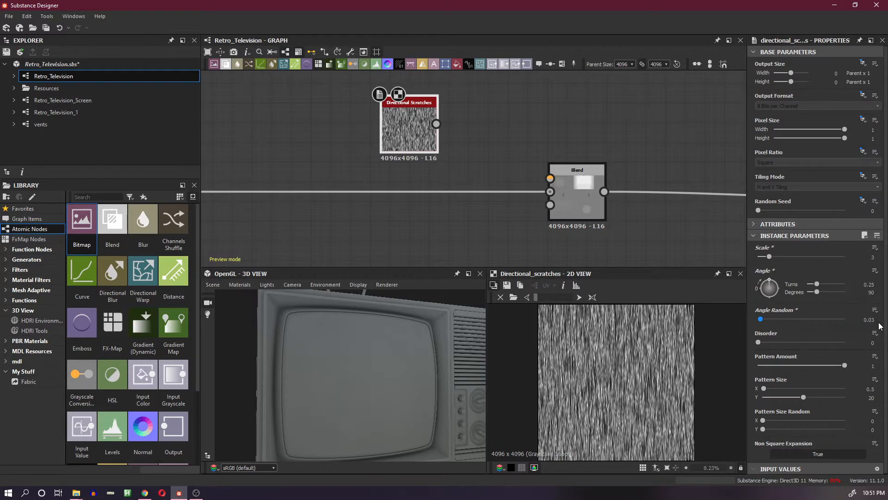
{"action": "left_click", "coordinate": [867, 343]}
{"action": "type", "text": ".52"}
{"action": "key", "text": "Return"}
- Reduce the scratches' Pattern Amount to 0.09
{"action": "scroll", "coordinate": [644, 350], "scroll_direction": "up", "scroll_amount": 2}
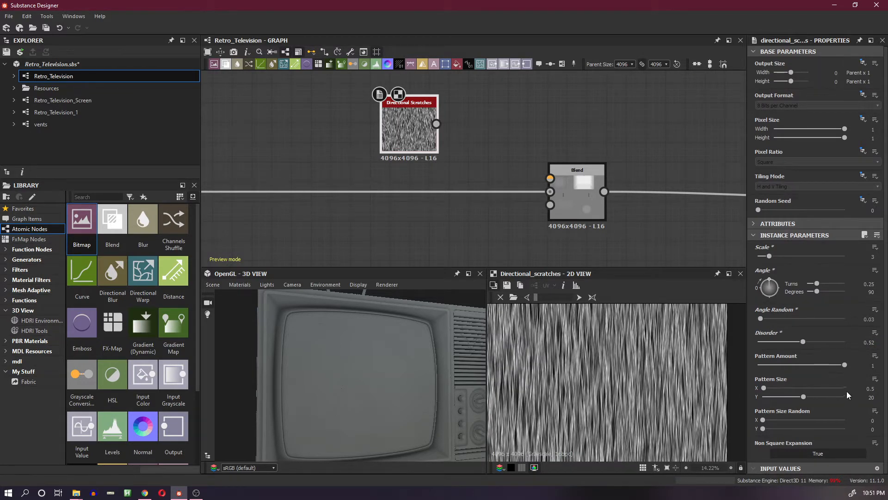
{"action": "left_click", "coordinate": [872, 365]}
{"action": "type", "text": ".09"}
{"action": "key", "text": "Return"}
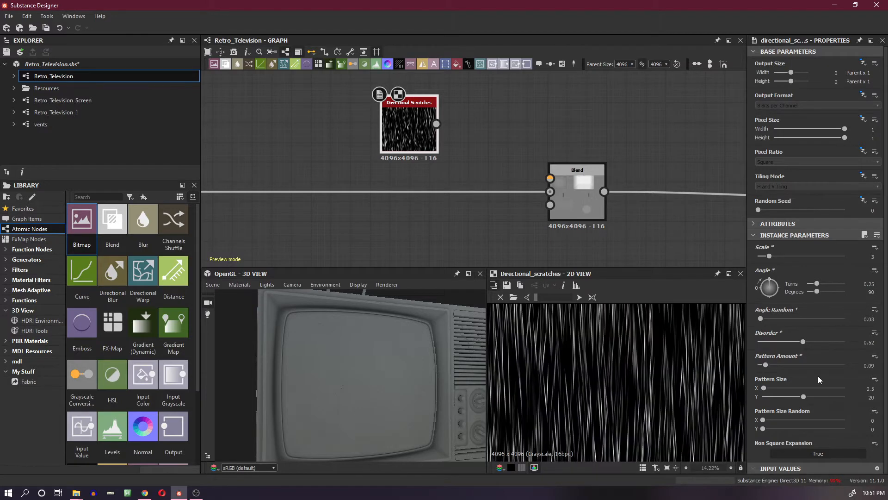
- Set the scratches' Pattern Size to 0.1 in X and 40 in Y
{"action": "double_click", "coordinate": [858, 388]}
{"action": "key", "text": "BackSpace"}
{"action": "type", "text": ".1"}
{"action": "key", "text": "Return"}
{"action": "double_click", "coordinate": [870, 397]}
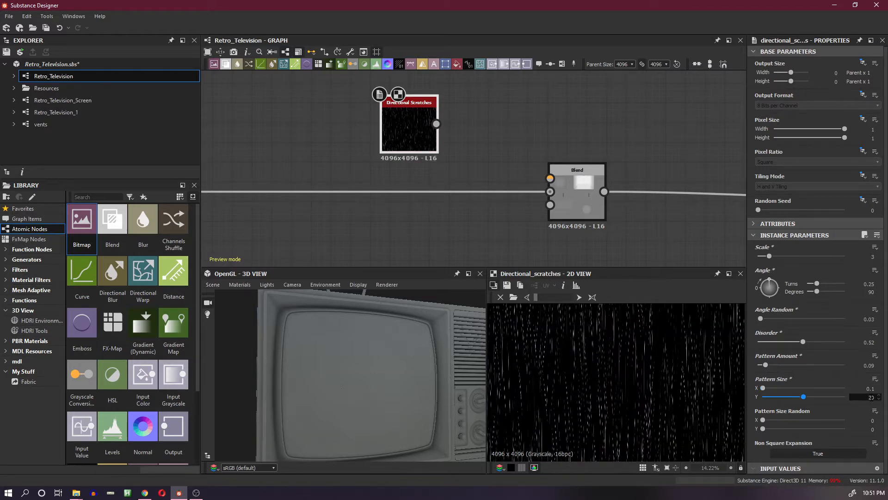
{"action": "type", "text": "40"}
{"action": "key", "text": "Return"}
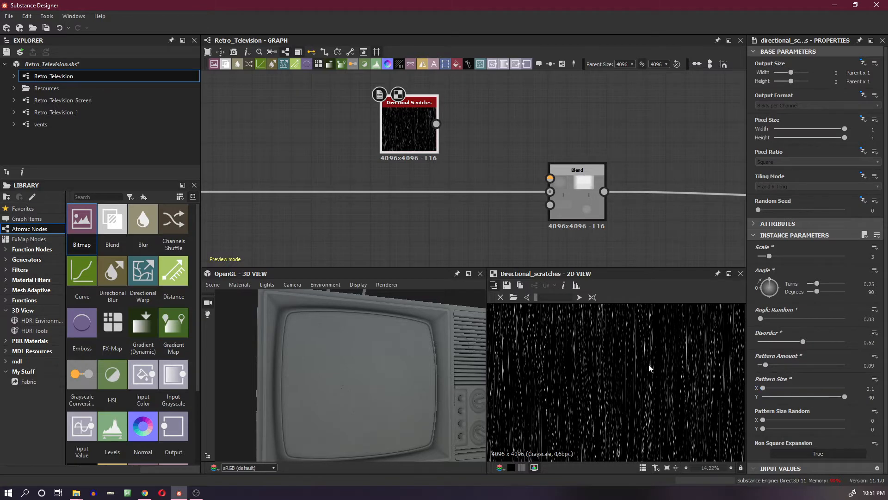
{"action": "scroll", "coordinate": [649, 366], "scroll_direction": "down", "scroll_amount": 2}
{"action": "scroll", "coordinate": [612, 358], "scroll_direction": "up", "scroll_amount": 3}
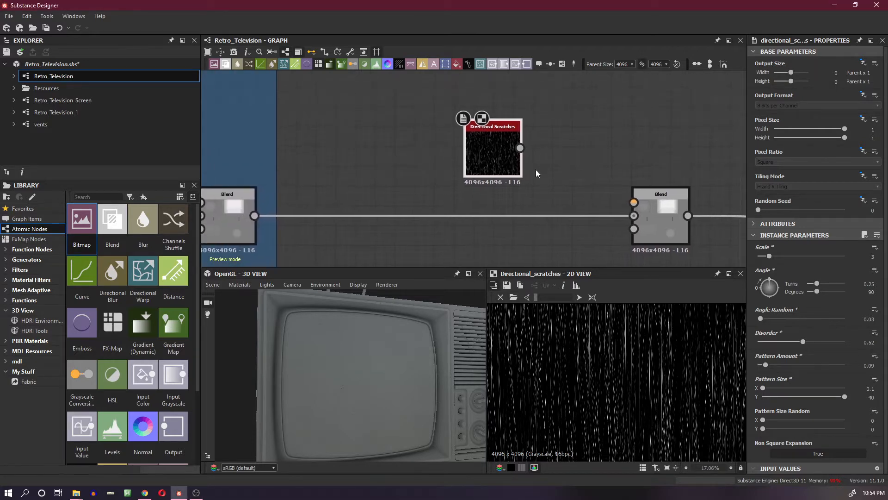
- Move the Directional Scratches node closer to the blue frame and higher above the main connection line
{"action": "left_click_drag", "start_coordinate": [503, 171], "coordinate": [373, 158]}
{"action": "middle_click_drag", "start_coordinate": [373, 158], "coordinate": [370, 202]}
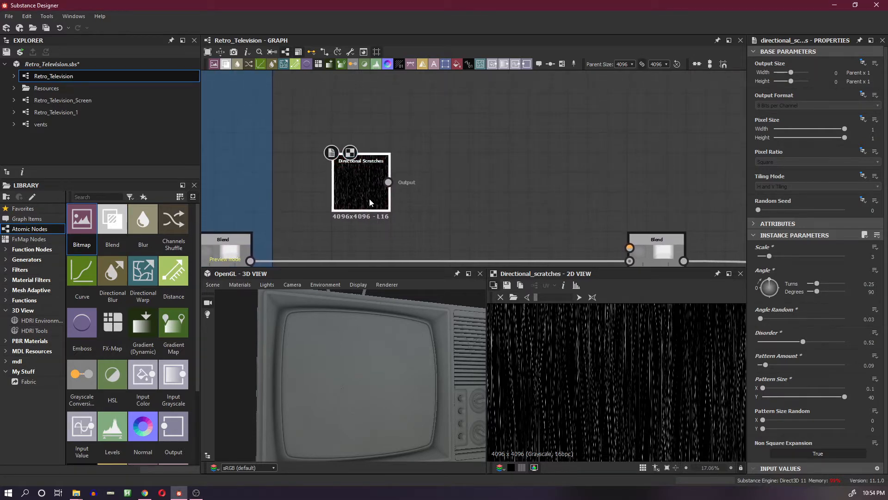
{"action": "left_click_drag", "start_coordinate": [370, 202], "coordinate": [370, 162]}
- Add a Cartesian To Polar Grayscale node and feed the Directional Scratches output into it
{"action": "key", "text": "space"}
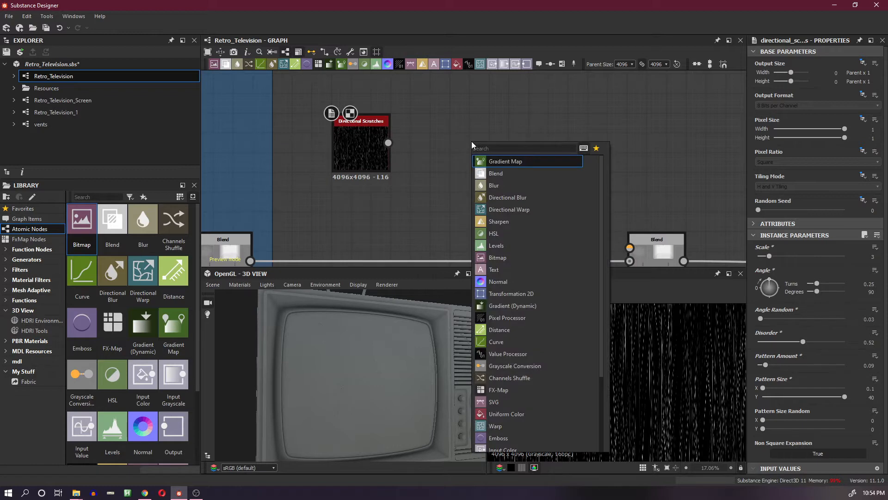
{"action": "type", "text": "cart"}
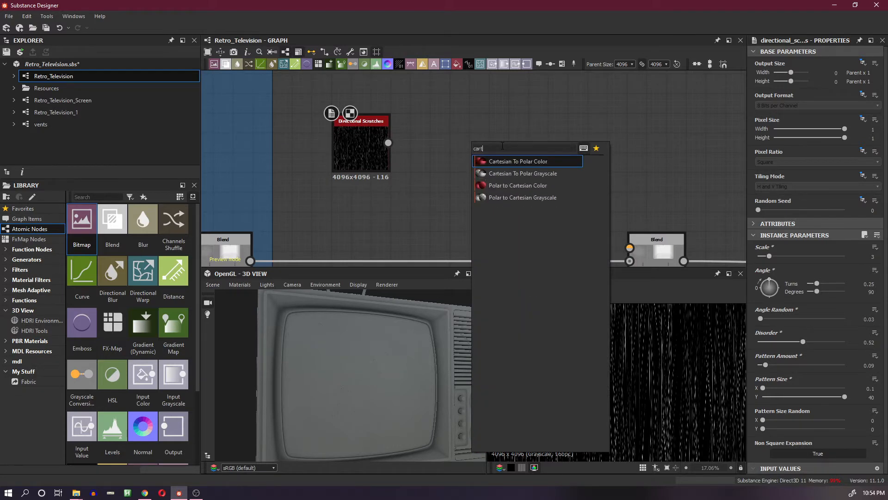
{"action": "left_click", "coordinate": [556, 174]}
{"action": "left_click_drag", "start_coordinate": [389, 143], "coordinate": [452, 143]}
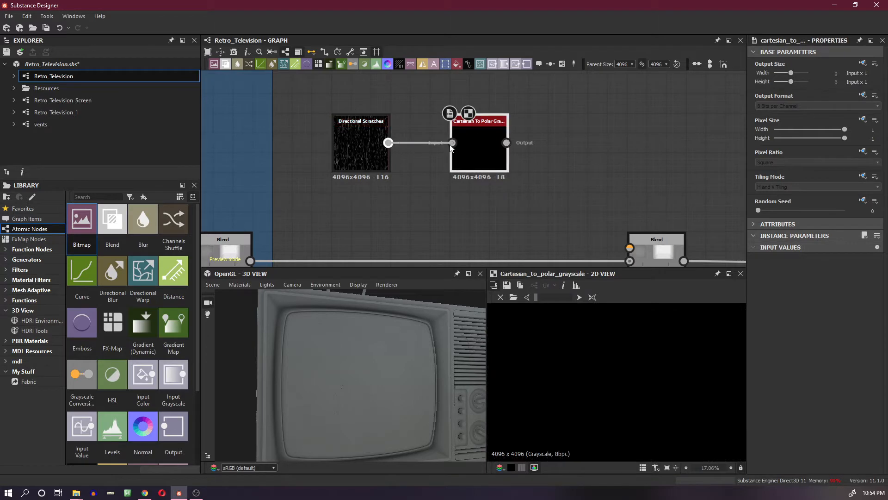
{"action": "scroll", "coordinate": [596, 387], "scroll_direction": "down", "scroll_amount": 3}
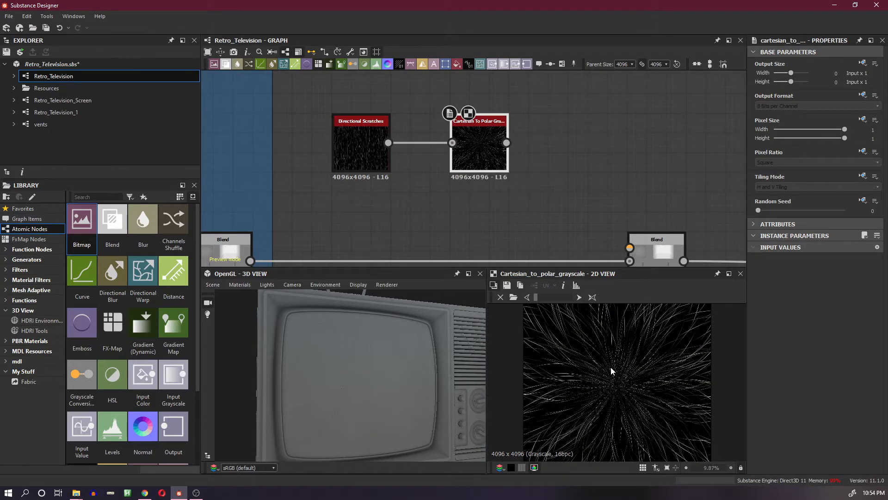
{"action": "middle_click_drag", "start_coordinate": [653, 358], "coordinate": [651, 379]}
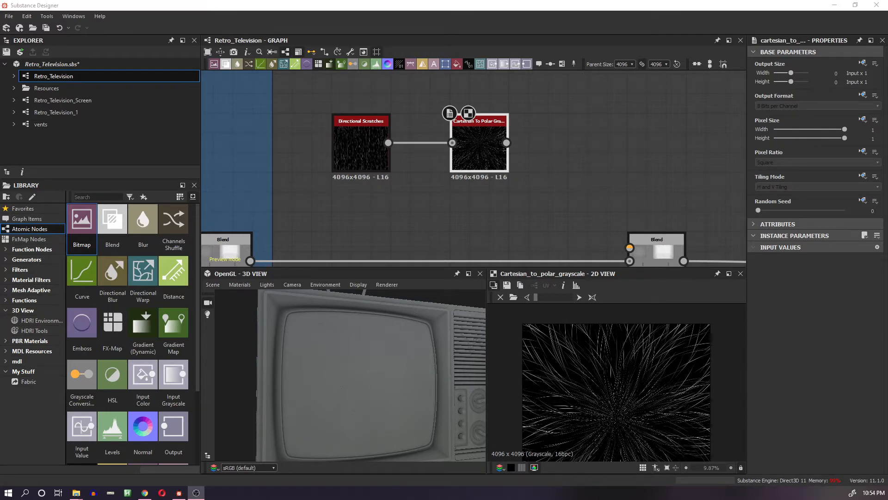
- Add a Levels node after the Cartesian To Polar Grayscale node and connect that node's output to it
{"action": "left_click", "coordinate": [608, 146]}
{"action": "key", "text": "space"}
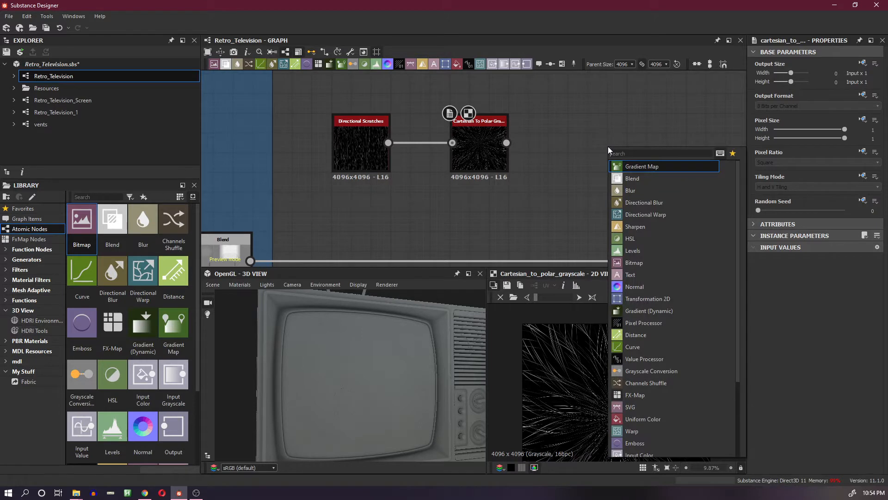
{"action": "type", "text": "level"}
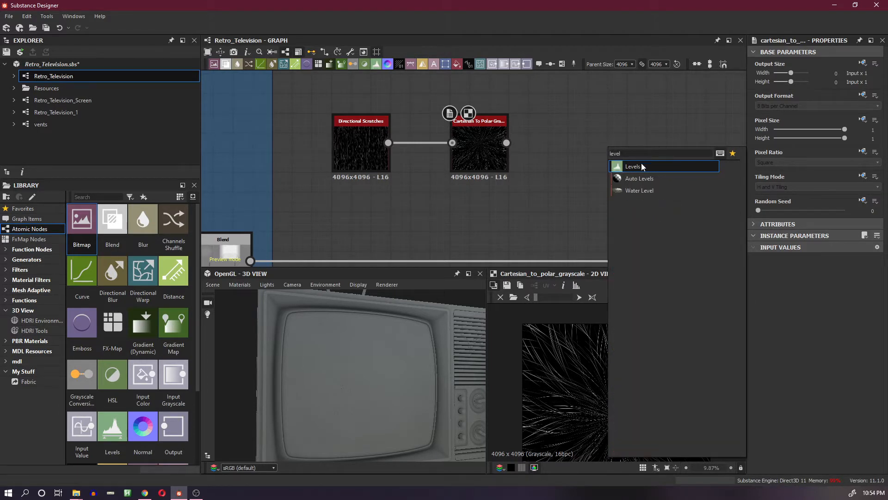
{"action": "key", "text": "Return"}
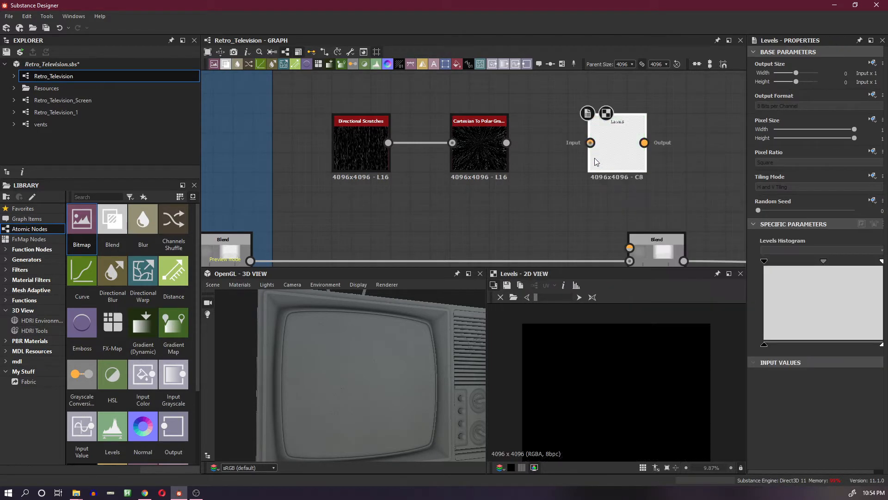
{"action": "left_click_drag", "start_coordinate": [551, 143], "coordinate": [506, 143]}
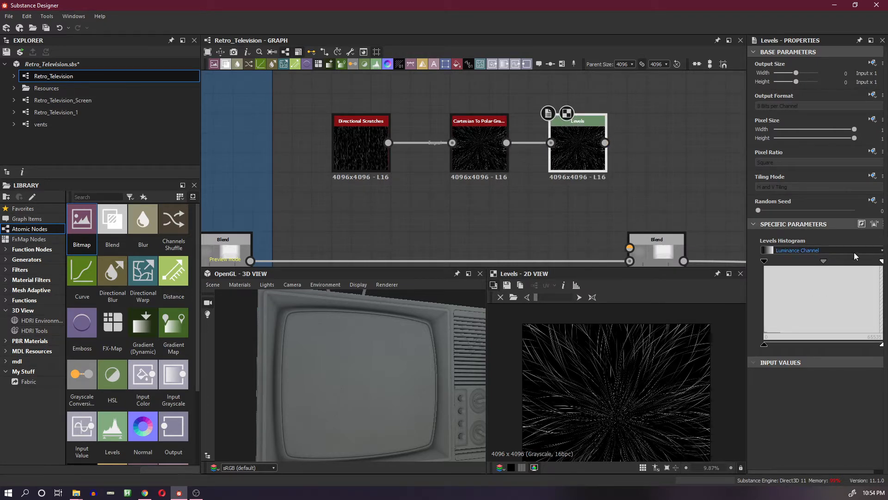
- Lower the white input point slightly in the Levels histogram to brighten the radial scratches
{"action": "left_click_drag", "start_coordinate": [882, 263], "coordinate": [875, 267]}
{"action": "left_click_drag", "start_coordinate": [874, 263], "coordinate": [869, 264]}
{"action": "left_click_drag", "start_coordinate": [748, 281], "coordinate": [732, 281]}
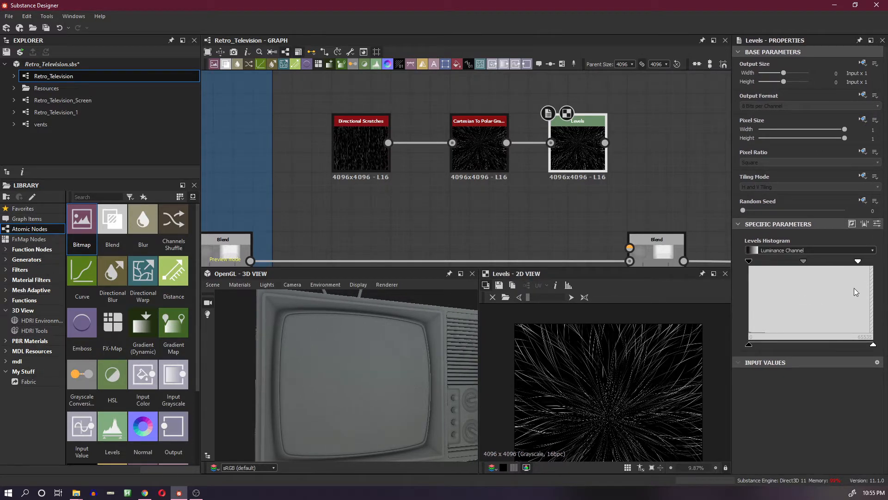
{"action": "mouse_move", "coordinate": [858, 261]}
{"action": "left_mouse_down"}
{"action": "mouse_move", "coordinate": [820, 262]}
{"action": "mouse_move", "coordinate": [864, 265]}
{"action": "left_mouse_up"}
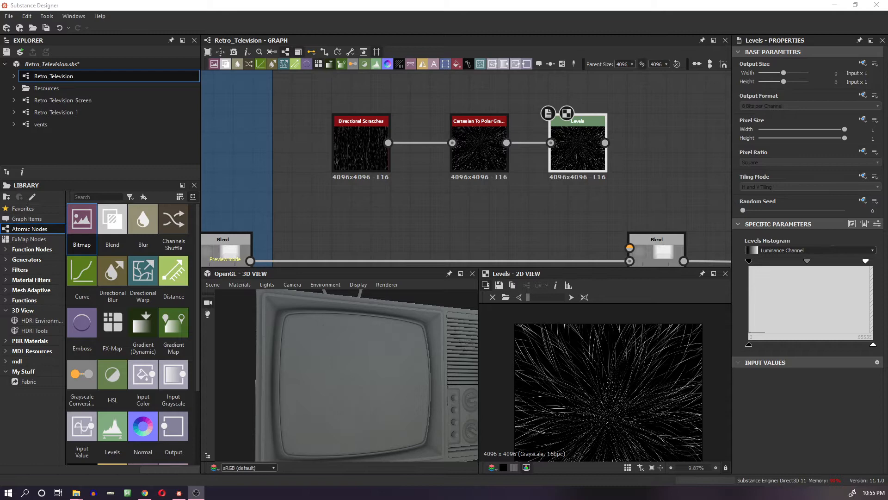
- Move all the material output nodes together farther from the last Blend node to make room in the graph
{"action": "scroll", "coordinate": [455, 133], "scroll_direction": "down", "scroll_amount": 2}
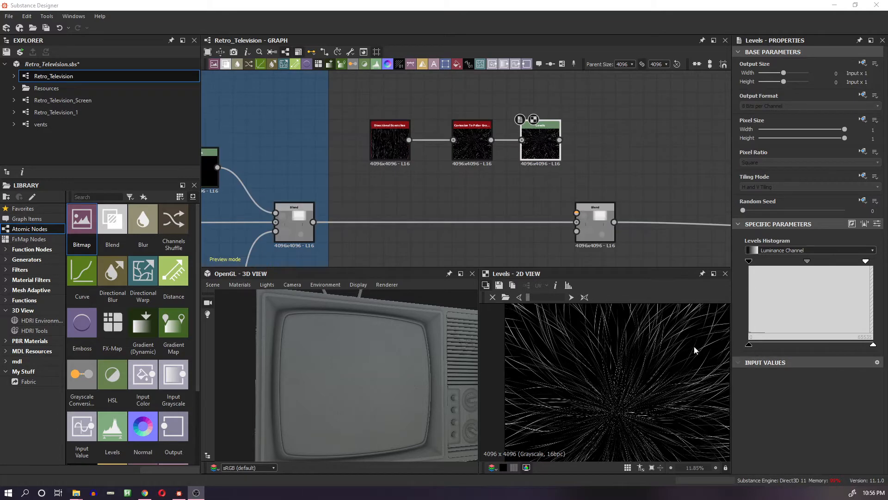
{"action": "scroll", "coordinate": [685, 347], "scroll_direction": "down", "scroll_amount": 3}
{"action": "middle_click_drag", "start_coordinate": [590, 176], "coordinate": [495, 205]}
{"action": "scroll", "coordinate": [518, 170], "scroll_direction": "down", "scroll_amount": 3}
{"action": "middle_click_drag", "start_coordinate": [521, 153], "coordinate": [390, 88]}
{"action": "scroll", "coordinate": [489, 122], "scroll_direction": "down", "scroll_amount": 4}
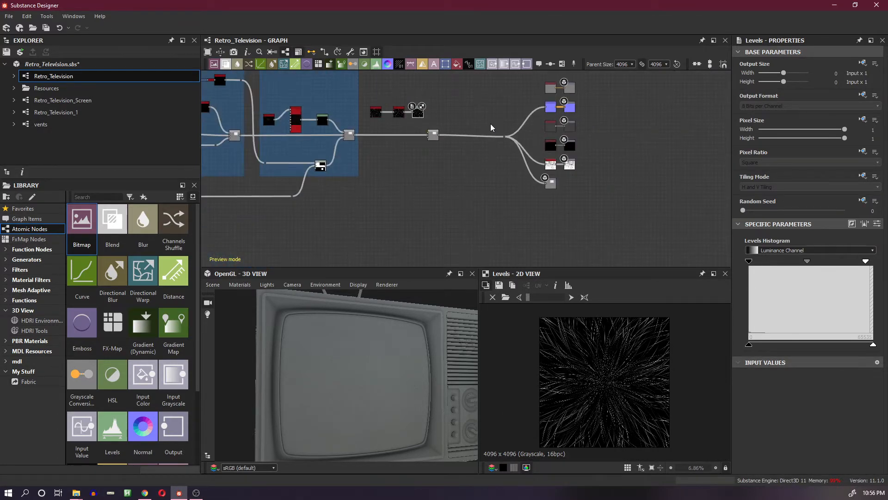
{"action": "middle_click_drag", "start_coordinate": [503, 104], "coordinate": [514, 143]}
{"action": "left_click_drag", "start_coordinate": [494, 109], "coordinate": [625, 251]}
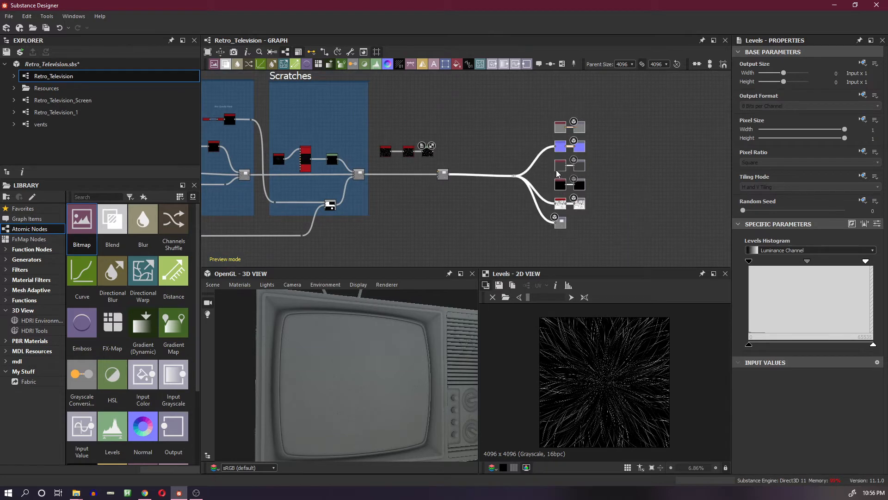
{"action": "left_click_drag", "start_coordinate": [563, 168], "coordinate": [721, 162]}
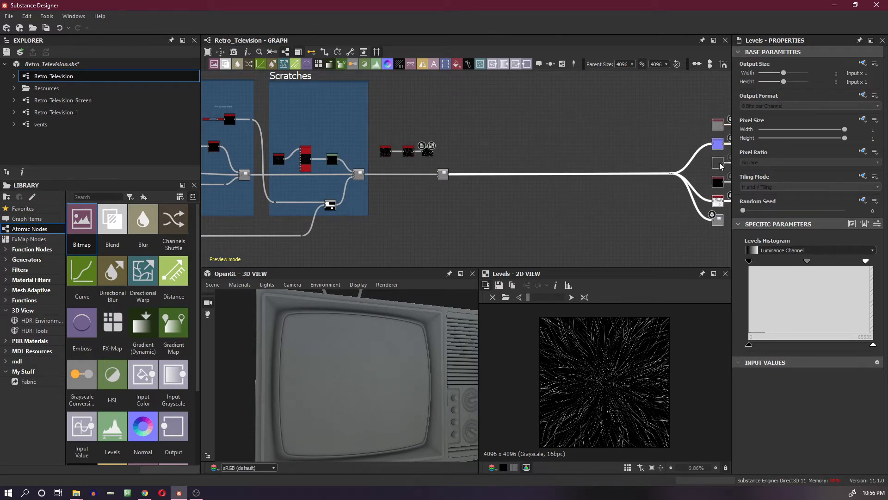
- Add a Blend node beside the new Levels node and connect the Levels output to its Background input
{"action": "scroll", "coordinate": [406, 125], "scroll_direction": "up", "scroll_amount": 5}
{"action": "key", "text": "space"}
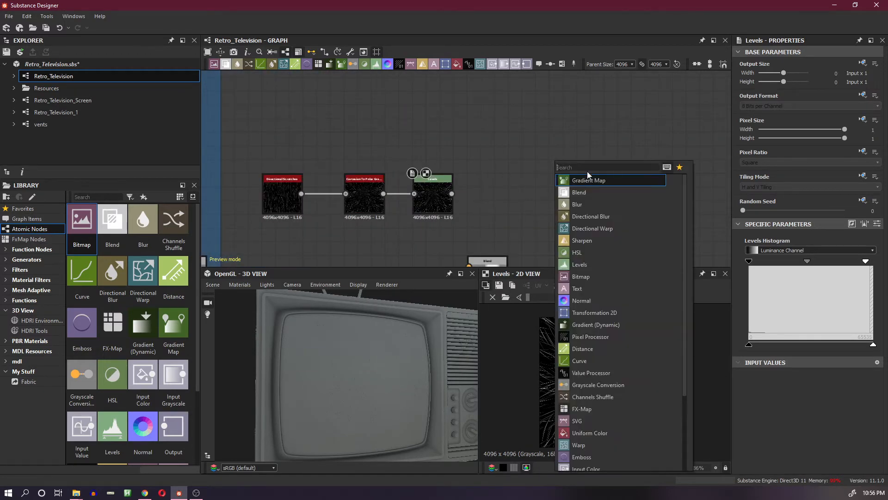
{"action": "left_click", "coordinate": [587, 194]}
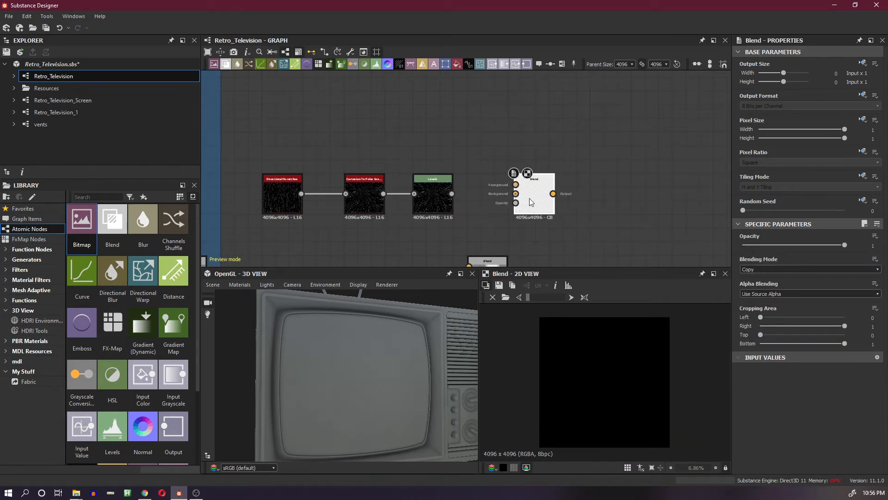
{"action": "scroll", "coordinate": [529, 198], "scroll_direction": "up", "scroll_amount": 2}
{"action": "left_click_drag", "start_coordinate": [433, 195], "coordinate": [540, 198]}
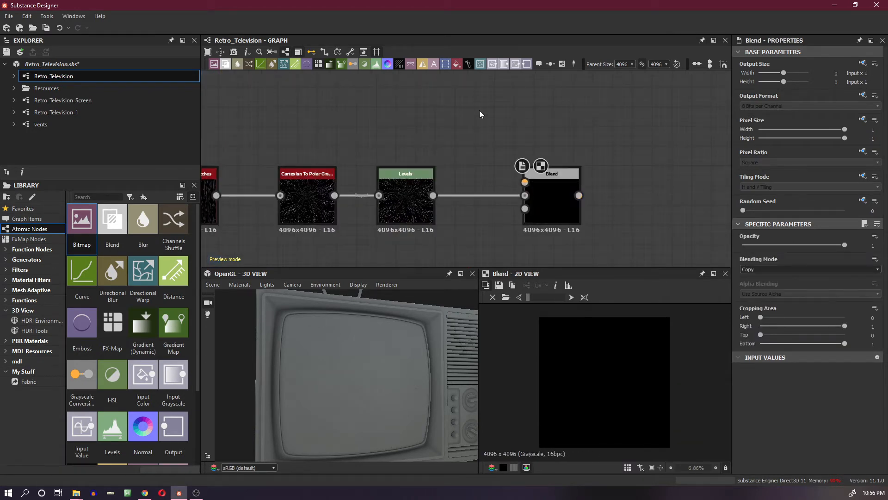
- Add a Shape node above the Levels and Blend nodes and set its pattern to Paraboloid
{"action": "key", "text": "space"}
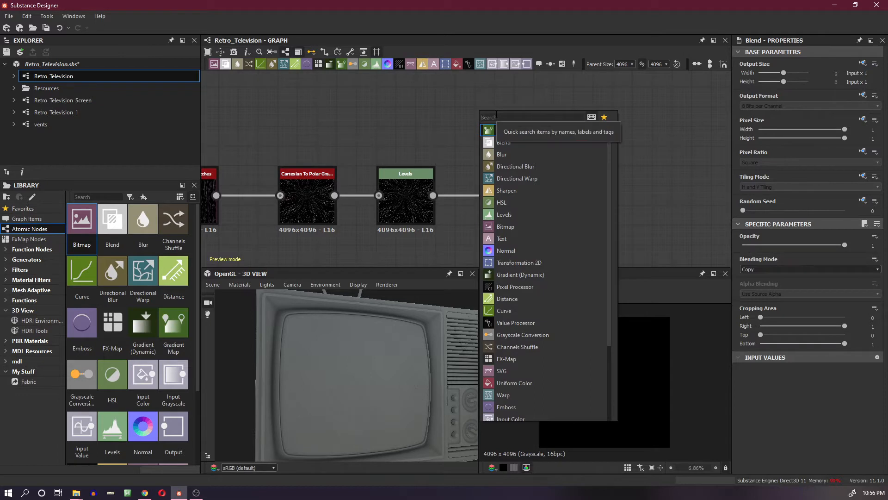
{"action": "type", "text": "sha"}
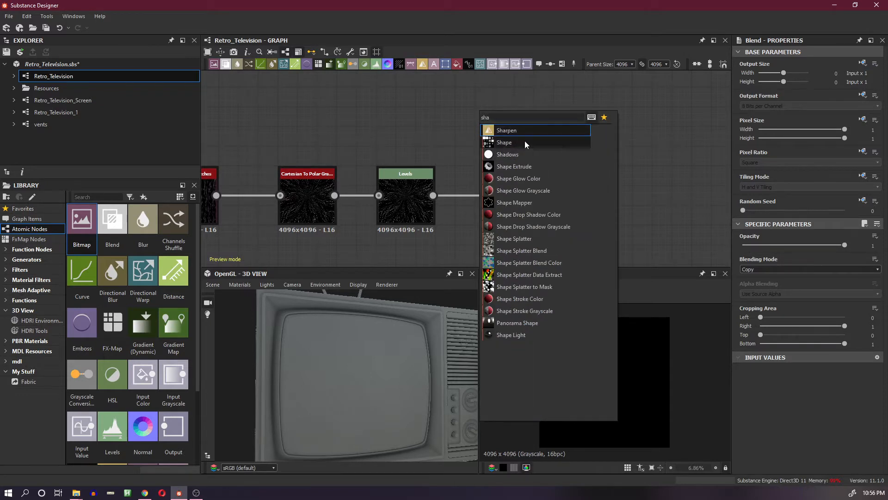
{"action": "left_click", "coordinate": [525, 141]}
{"action": "left_click_drag", "start_coordinate": [500, 126], "coordinate": [463, 126]}
{"action": "left_click", "coordinate": [798, 281]}
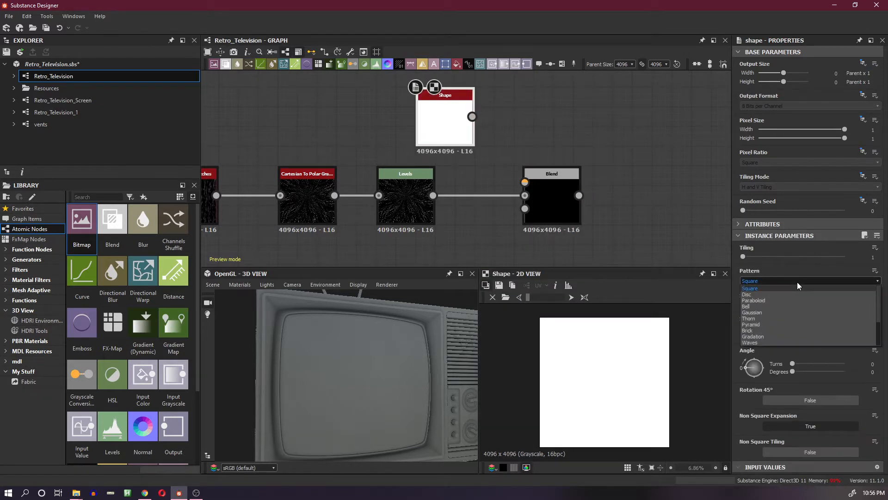
{"action": "left_click", "coordinate": [790, 300]}
- Connect the Shape output to the Blend node's Foreground input, set the blending mode to Multiply, and preview the blend
{"action": "left_click_drag", "start_coordinate": [473, 116], "coordinate": [524, 182]}
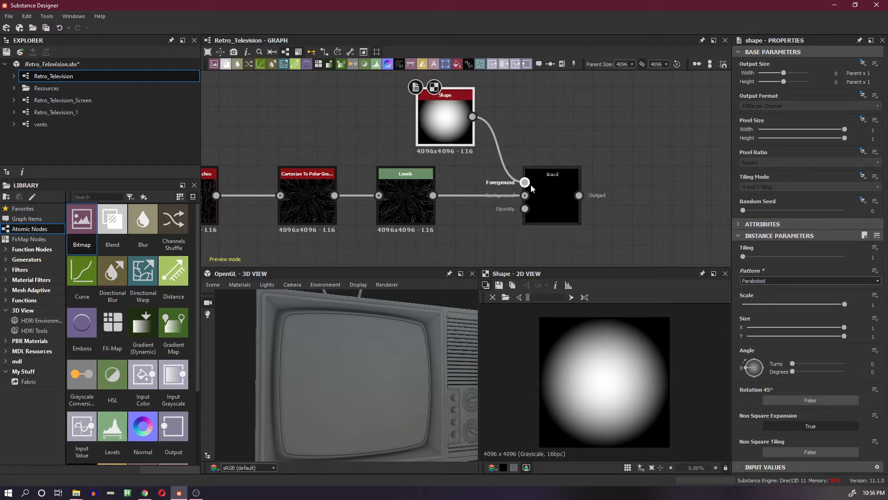
{"action": "left_click", "coordinate": [551, 204]}
{"action": "left_click", "coordinate": [770, 269]}
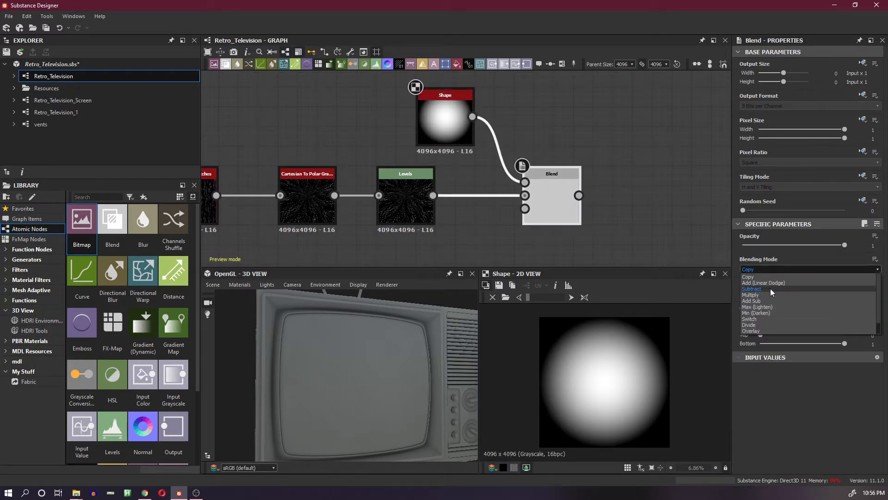
{"action": "left_click", "coordinate": [771, 297]}
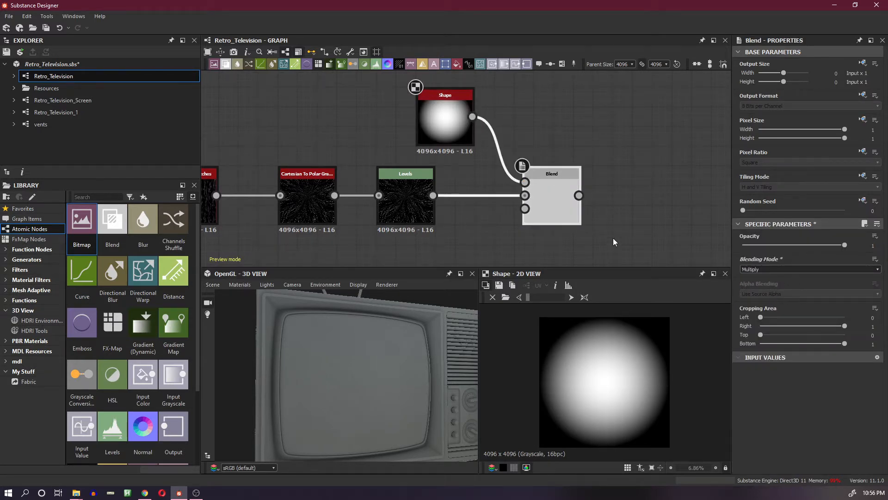
{"action": "double_click", "coordinate": [552, 204]}
{"action": "scroll", "coordinate": [609, 373], "scroll_direction": "up", "scroll_amount": 3}
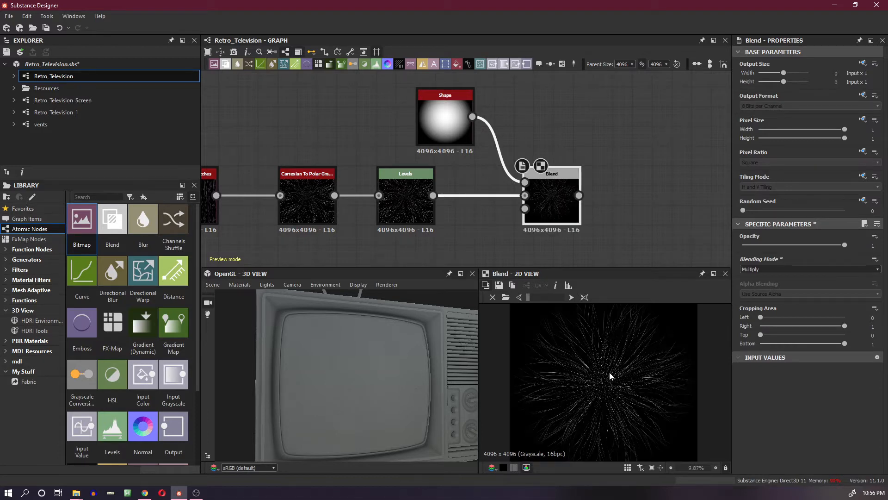
{"action": "scroll", "coordinate": [609, 372], "scroll_direction": "down", "scroll_amount": 3}
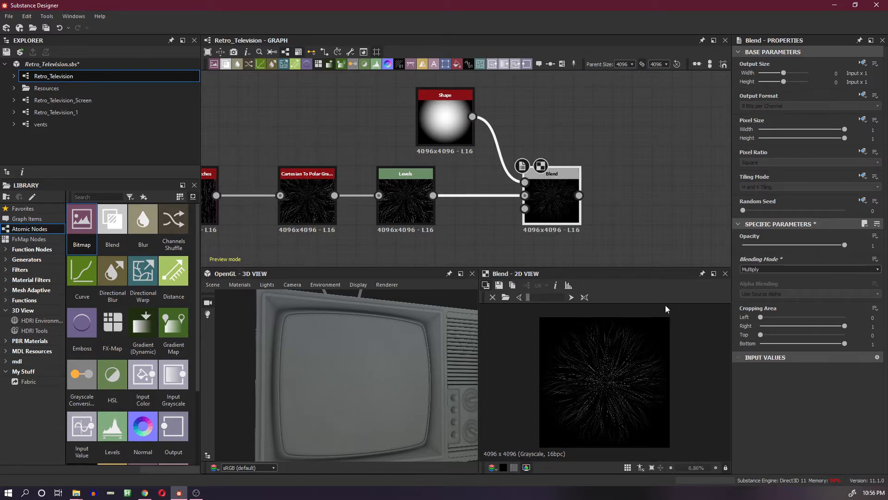
- Set the Shape node's scale to 0.6 and check the masked scratches in the Blend preview
{"action": "left_click", "coordinate": [454, 134]}
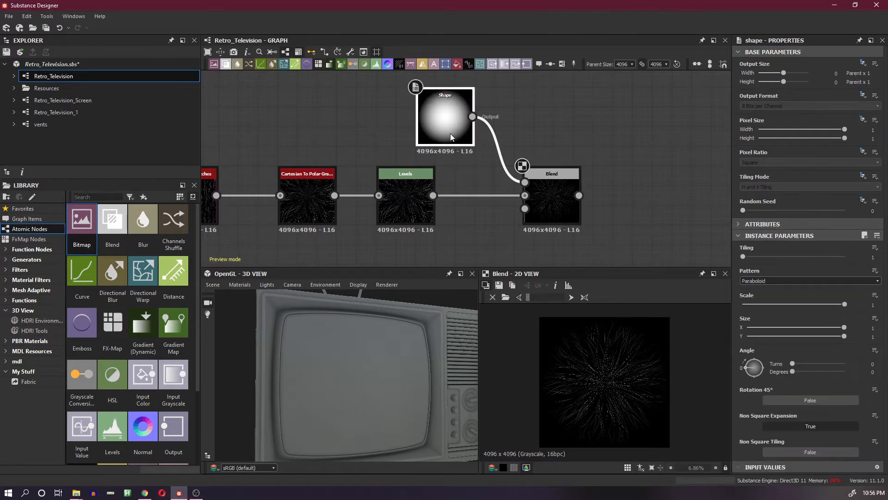
{"action": "left_click", "coordinate": [868, 304]}
{"action": "key", "text": "Return"}
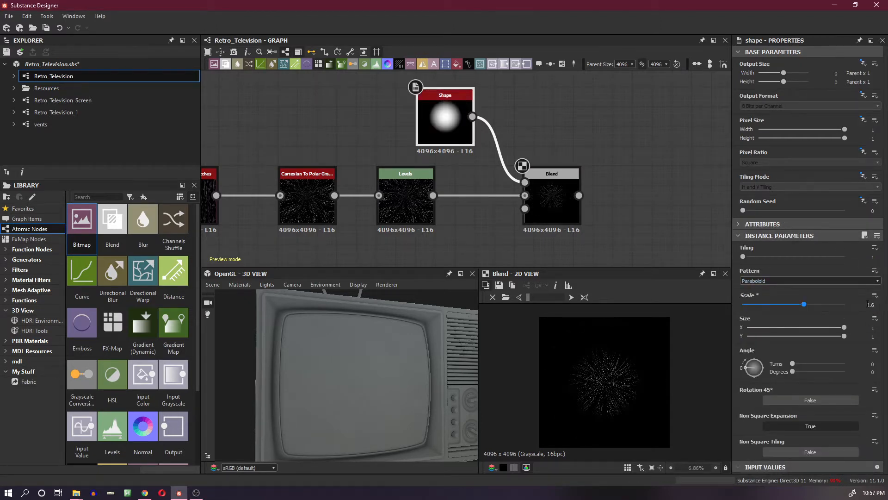
{"action": "scroll", "coordinate": [595, 365], "scroll_direction": "up", "scroll_amount": 4}
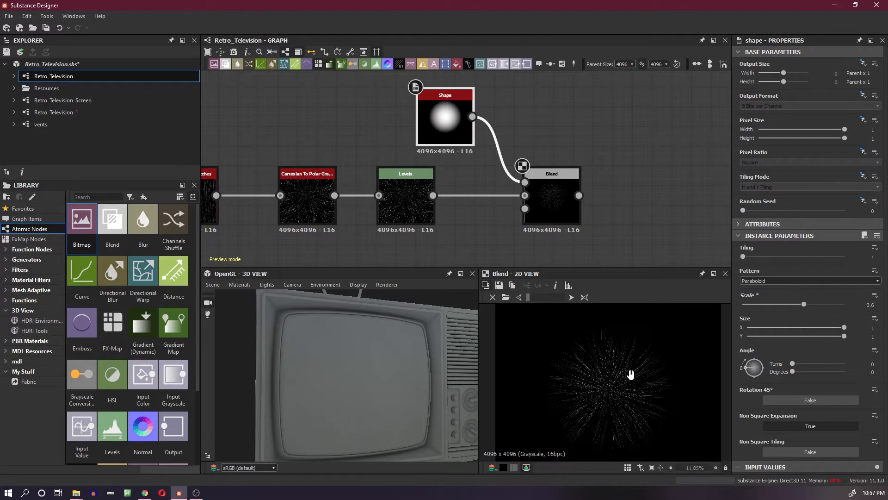
{"action": "scroll", "coordinate": [629, 364], "scroll_direction": "down", "scroll_amount": 4}
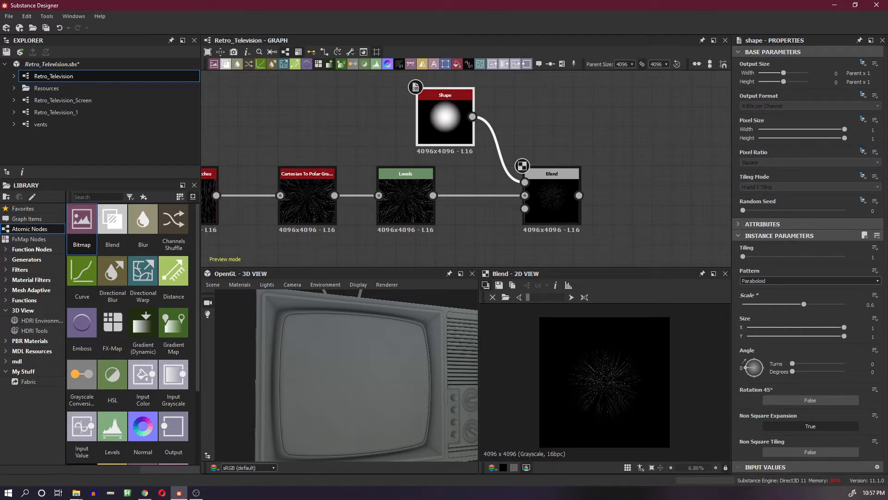
- Add a Multi Dir. Warp Grayscale node after the Blend node and connect the Blend output to its Input
{"action": "middle_click_drag", "start_coordinate": [727, 226], "coordinate": [690, 226]}
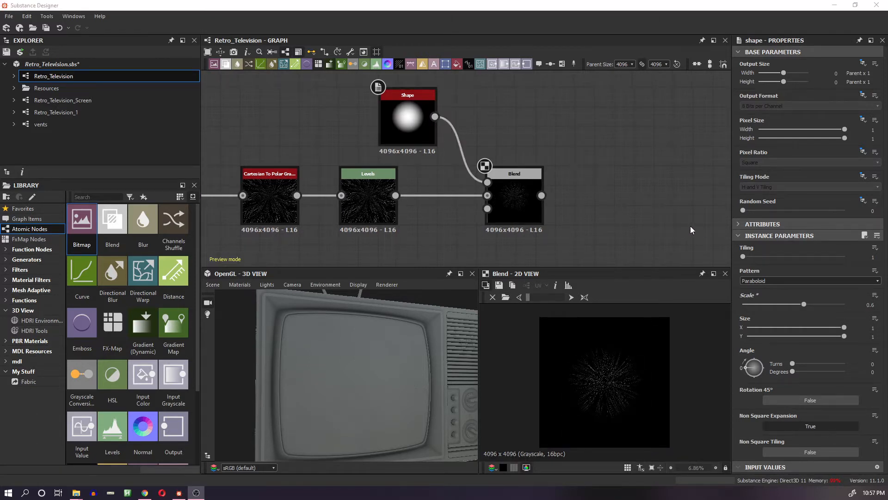
{"action": "key", "text": "space"}
{"action": "type", "text": "multi"}
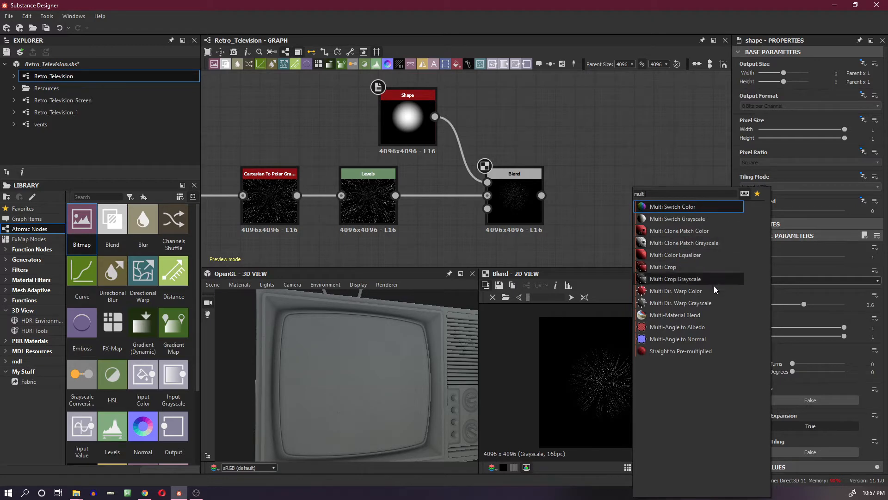
{"action": "left_click", "coordinate": [719, 300]}
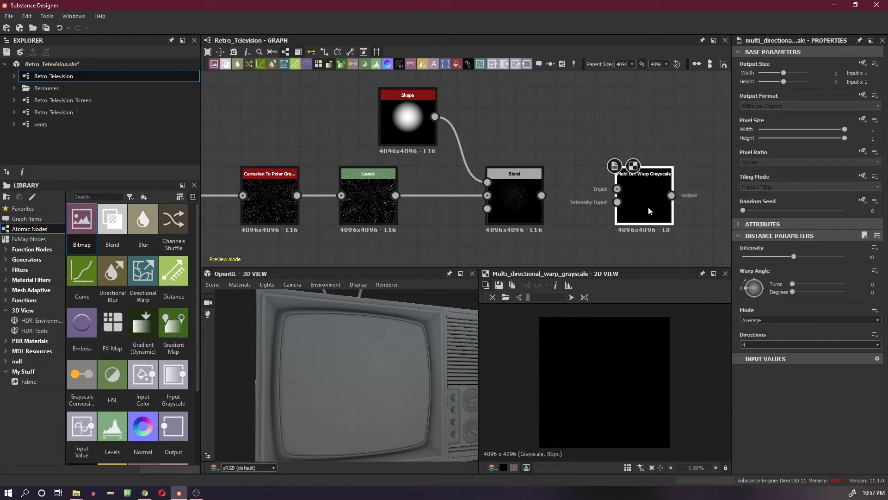
{"action": "left_click_drag", "start_coordinate": [648, 210], "coordinate": [668, 210]}
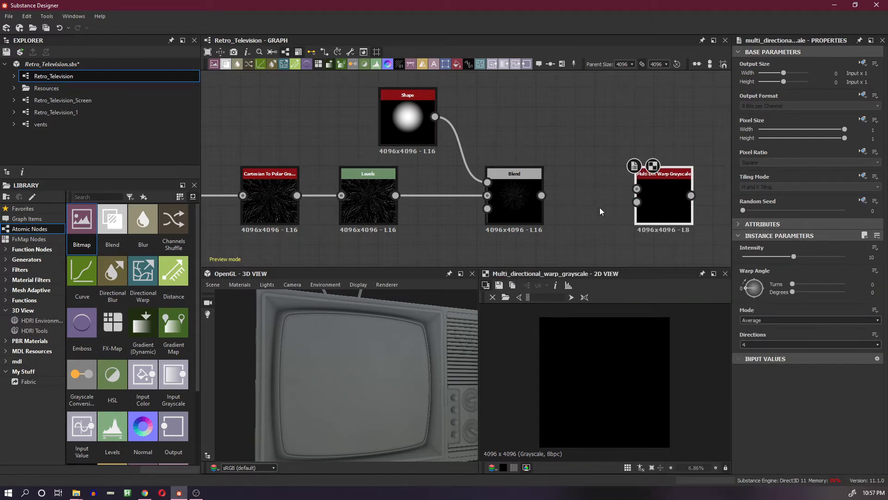
{"action": "left_click_drag", "start_coordinate": [541, 195], "coordinate": [637, 189]}
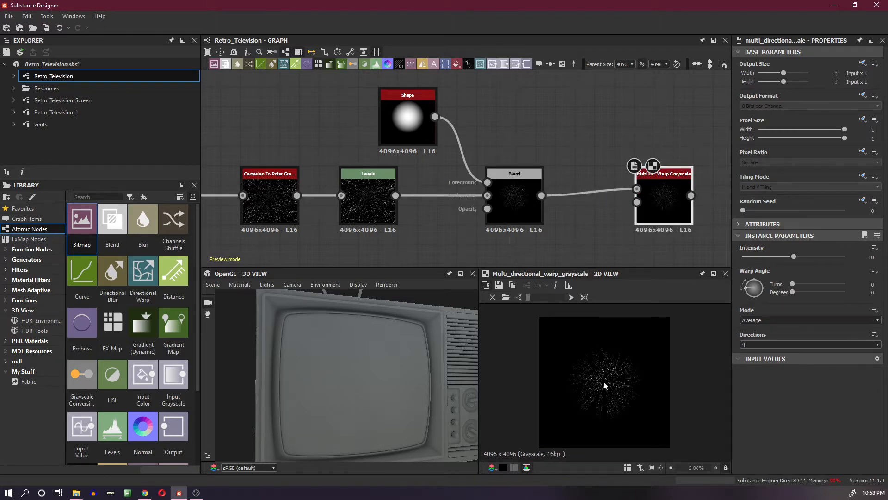
{"action": "scroll", "coordinate": [603, 374], "scroll_direction": "up", "scroll_amount": 2}
{"action": "scroll", "coordinate": [601, 371], "scroll_direction": "up", "scroll_amount": 1}
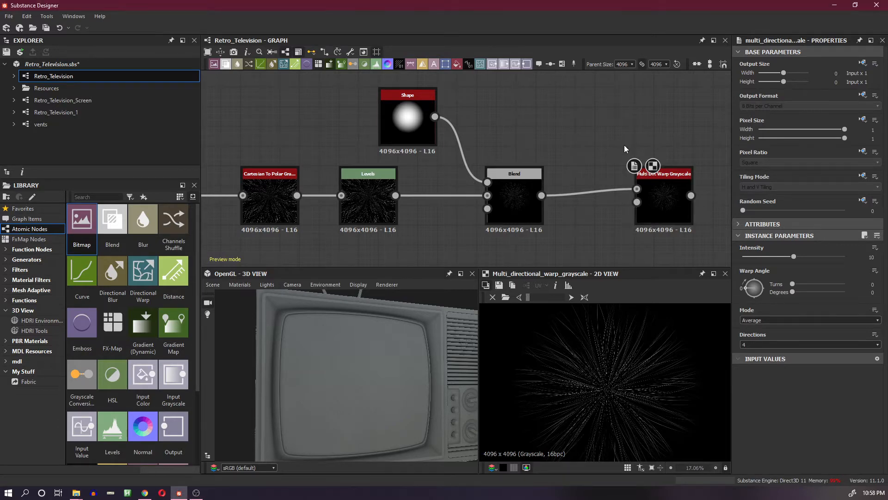
- Add a Clouds 2 node below the Blend connection and connect it to the warp node's Intensity Input
{"action": "middle_click_drag", "start_coordinate": [624, 148], "coordinate": [555, 138]}
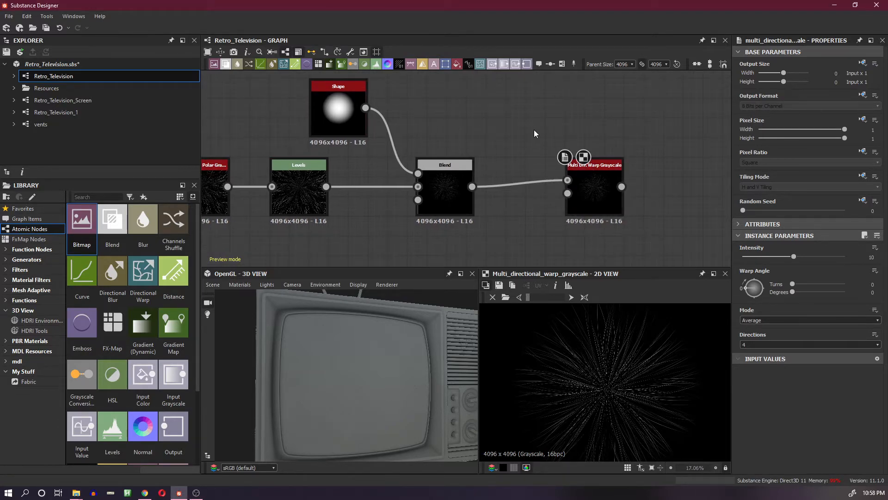
{"action": "key", "text": "space"}
{"action": "type", "text": "clou"}
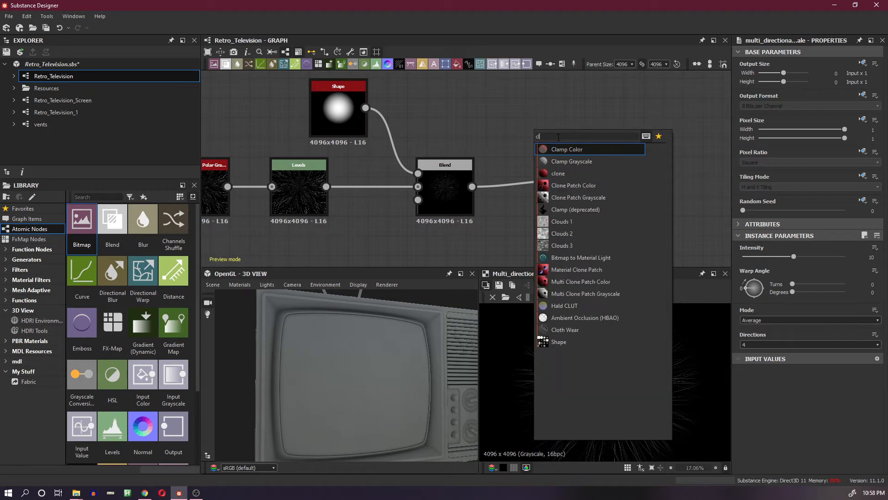
{"action": "type", "text": "d"}
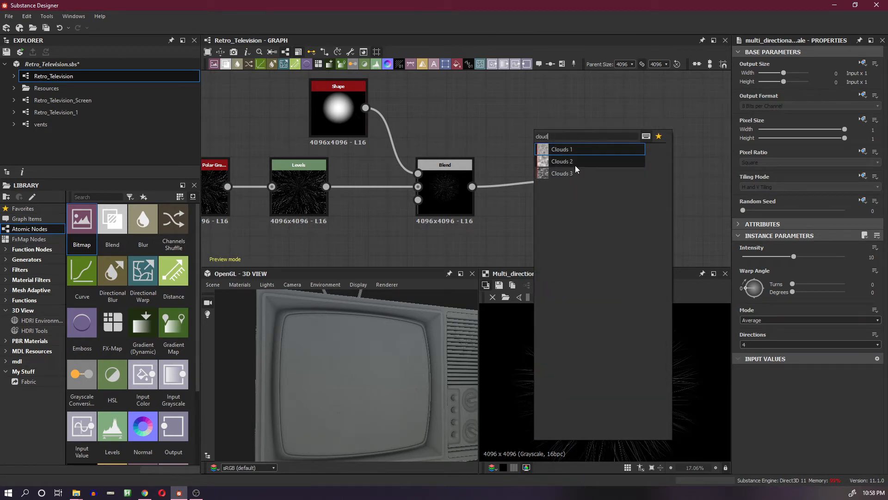
{"action": "left_click", "coordinate": [576, 162]}
{"action": "left_click_drag", "start_coordinate": [529, 153], "coordinate": [511, 222]}
{"action": "left_click_drag", "start_coordinate": [540, 217], "coordinate": [578, 181]}
{"action": "left_click", "coordinate": [577, 182]}
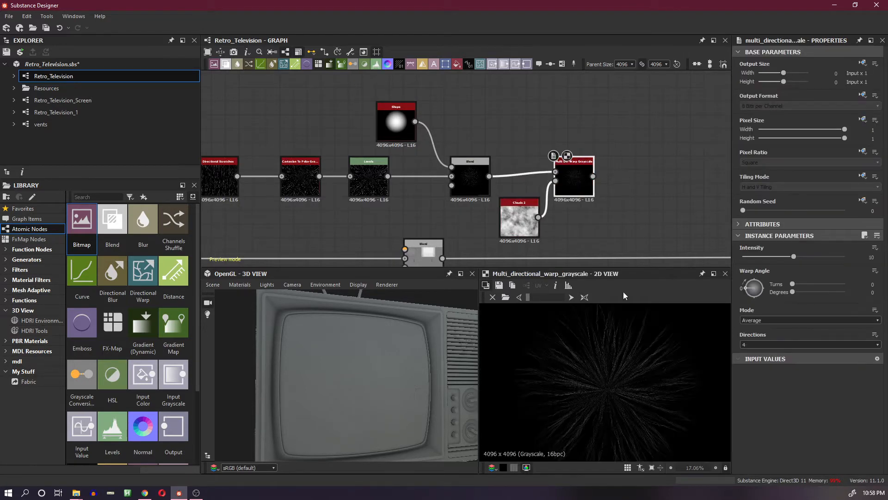
- Lower the Multi Dir. Warp Grayscale intensity to 5.88 and inspect the scratches up close
{"action": "scroll", "coordinate": [619, 359], "scroll_direction": "up", "scroll_amount": 1}
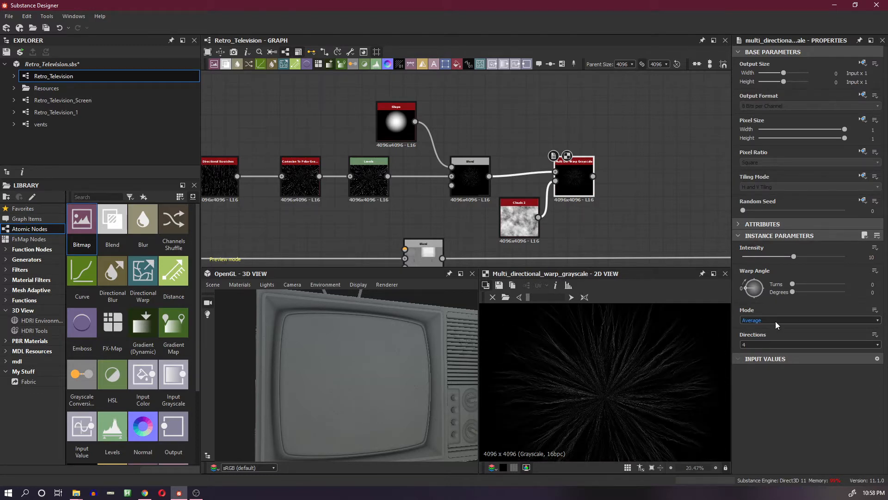
{"action": "mouse_move", "coordinate": [793, 257]}
{"action": "left_mouse_down"}
{"action": "mouse_move", "coordinate": [770, 257]}
{"action": "mouse_move", "coordinate": [841, 257]}
{"action": "mouse_move", "coordinate": [741, 262]}
{"action": "mouse_move", "coordinate": [826, 267]}
{"action": "mouse_move", "coordinate": [773, 266]}
{"action": "left_mouse_up"}
{"action": "scroll", "coordinate": [632, 382], "scroll_direction": "up", "scroll_amount": 5}
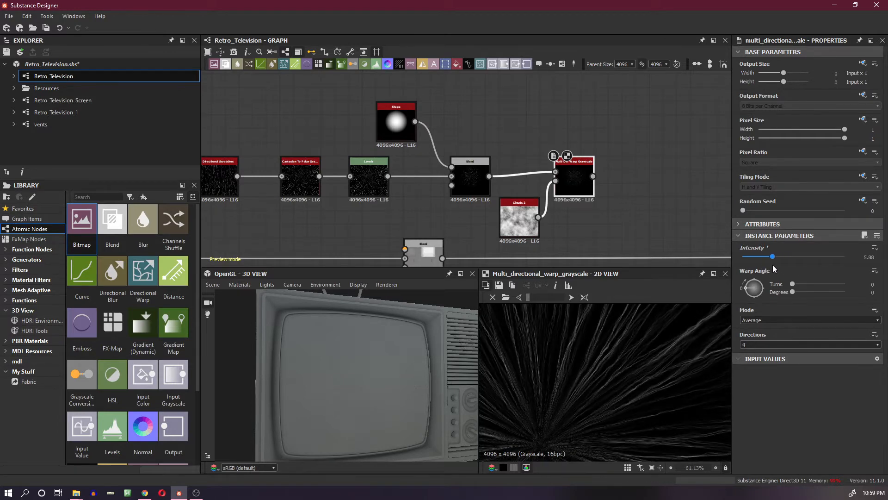
- Try the Max and Chain modes on the Multi Dir. Warp Grayscale node, then restore Average
{"action": "left_click", "coordinate": [784, 319]}
{"action": "left_click", "coordinate": [779, 332]}
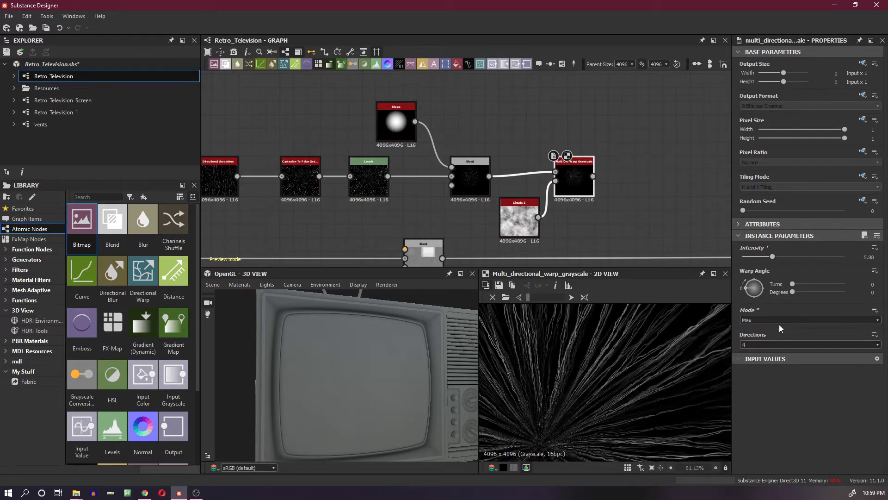
{"action": "left_click", "coordinate": [778, 321]}
{"action": "left_click", "coordinate": [768, 347]}
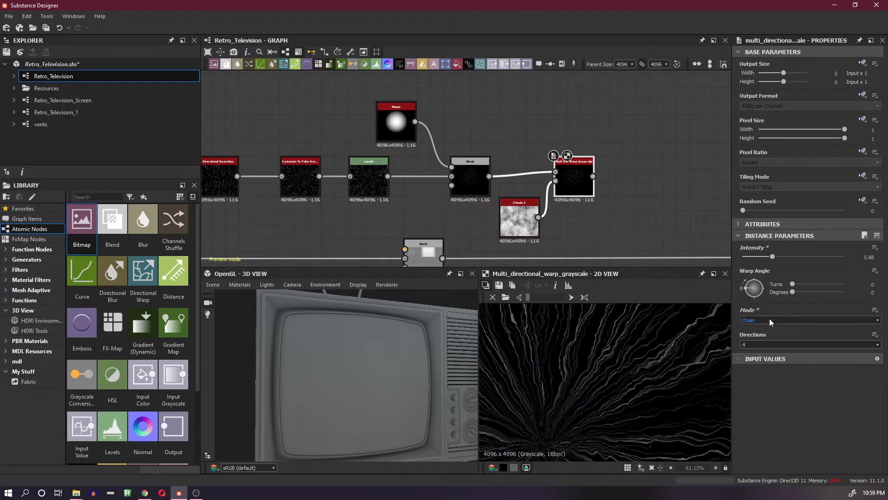
{"action": "left_click", "coordinate": [769, 320]}
{"action": "left_click", "coordinate": [768, 327]}
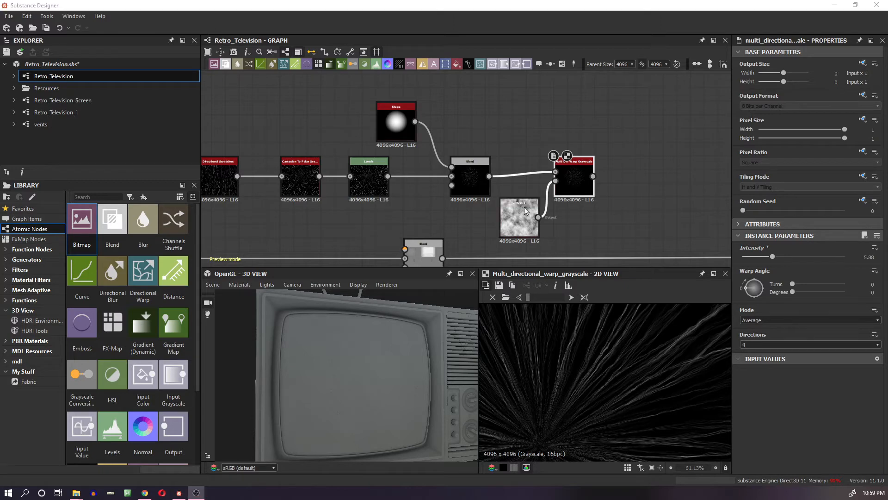
- Raise the Multi Dir. Warp Grayscale intensity to 16.92
{"action": "left_click", "coordinate": [579, 183]}
{"action": "scroll", "coordinate": [626, 340], "scroll_direction": "down", "scroll_amount": 1}
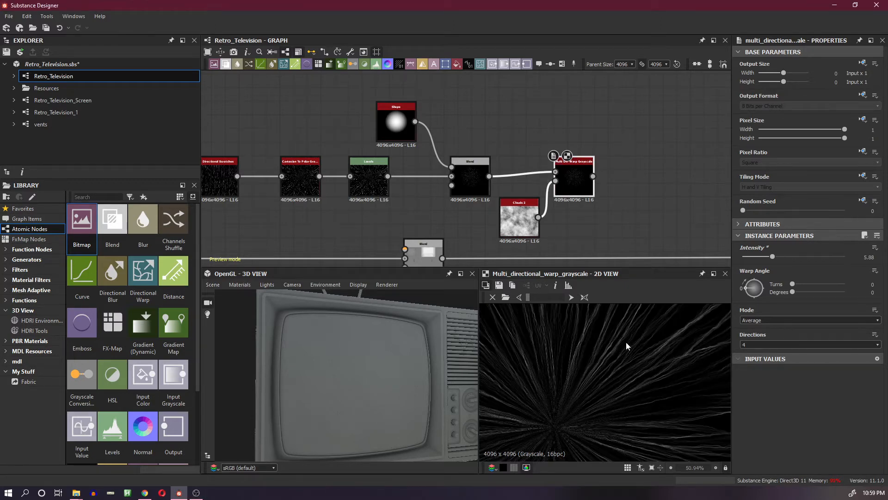
{"action": "scroll", "coordinate": [626, 343], "scroll_direction": "down", "scroll_amount": 1}
{"action": "middle_click_drag", "start_coordinate": [615, 345], "coordinate": [630, 361]}
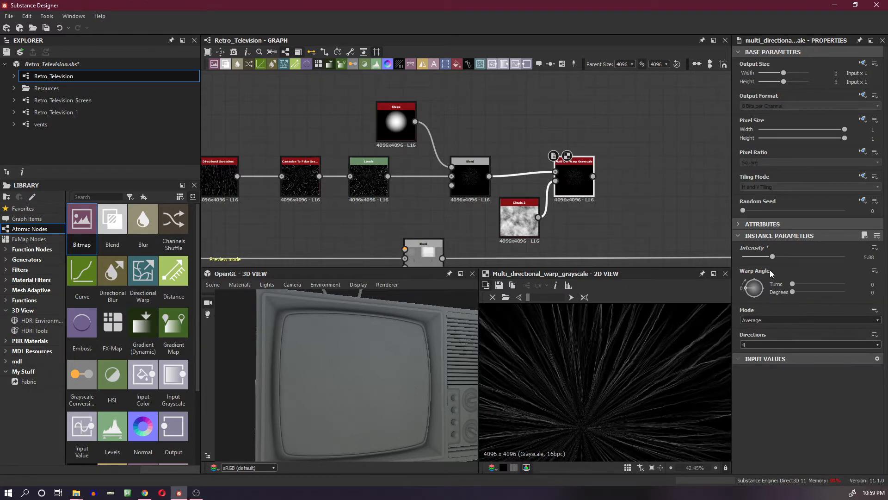
{"action": "left_click_drag", "start_coordinate": [774, 258], "coordinate": [829, 261]}
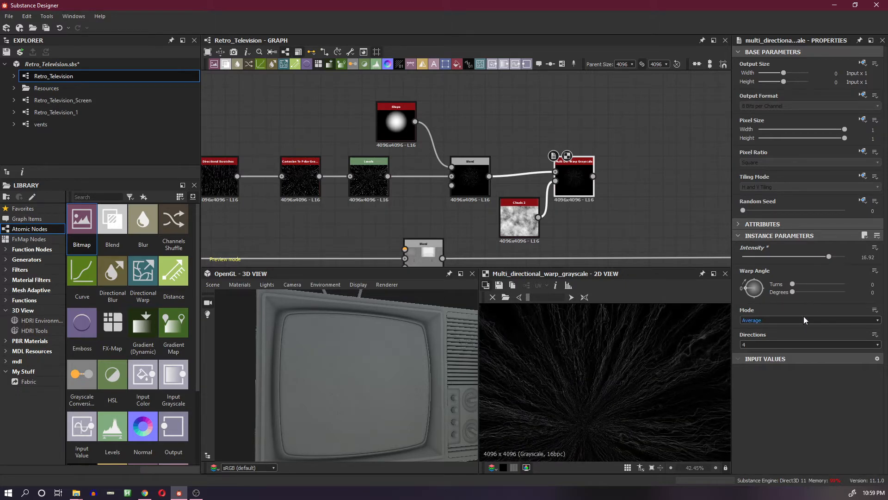
- Compare the Max, Chain and Min modes on the warp node at the higher intensity
{"action": "left_click", "coordinate": [803, 317]}
{"action": "left_click", "coordinate": [789, 333]}
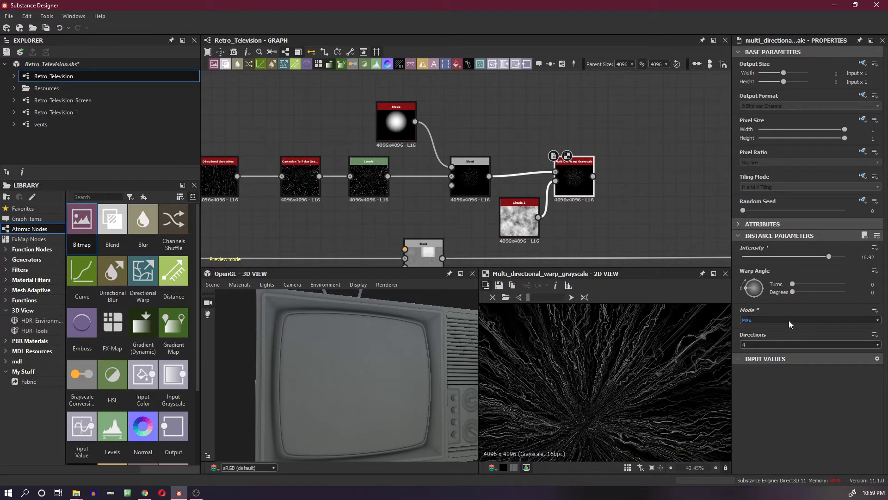
{"action": "left_click", "coordinate": [789, 320]}
{"action": "left_click", "coordinate": [779, 342]}
{"action": "left_click", "coordinate": [779, 344]}
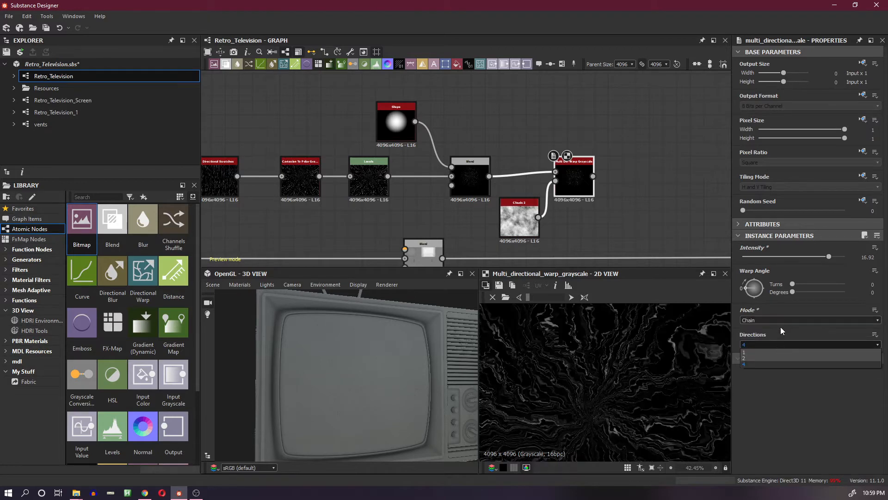
{"action": "left_click", "coordinate": [781, 320]}
{"action": "left_click", "coordinate": [782, 321]}
{"action": "left_click", "coordinate": [772, 338]}
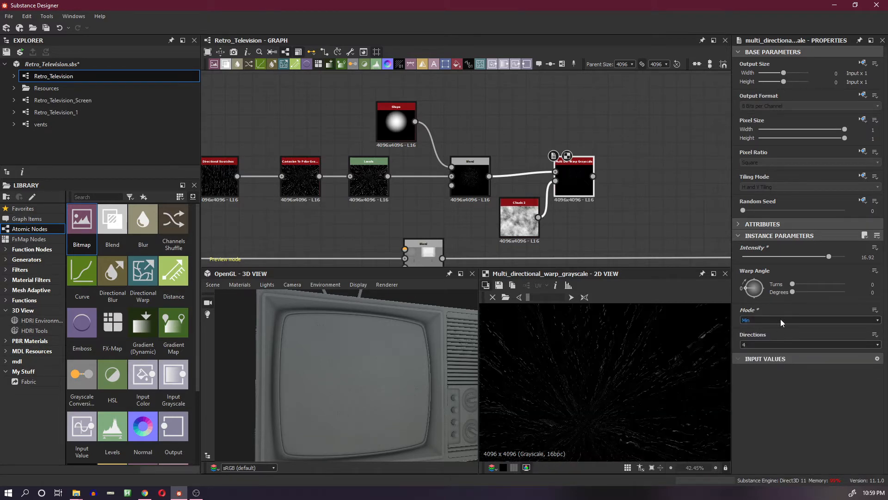
- Set the warp node's mode to Chain and its intensity to 17.29
{"action": "left_click", "coordinate": [781, 317]}
{"action": "left_click", "coordinate": [774, 342]}
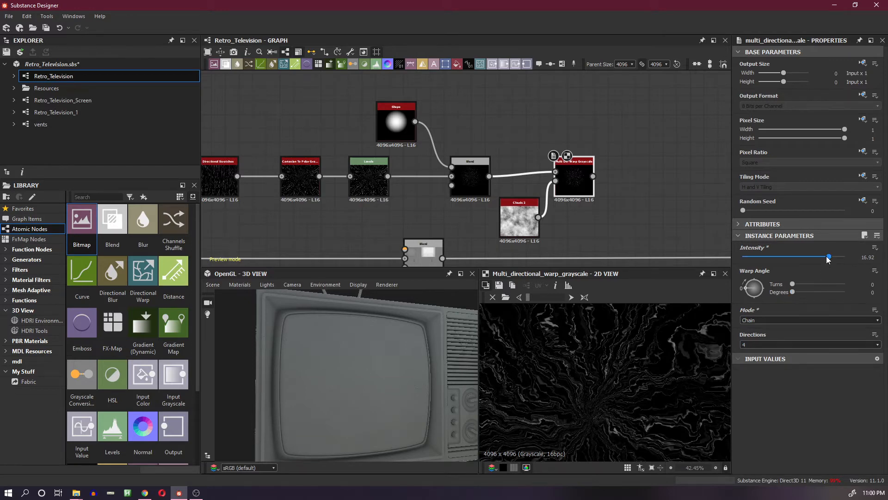
{"action": "left_click_drag", "start_coordinate": [828, 257], "coordinate": [831, 257]}
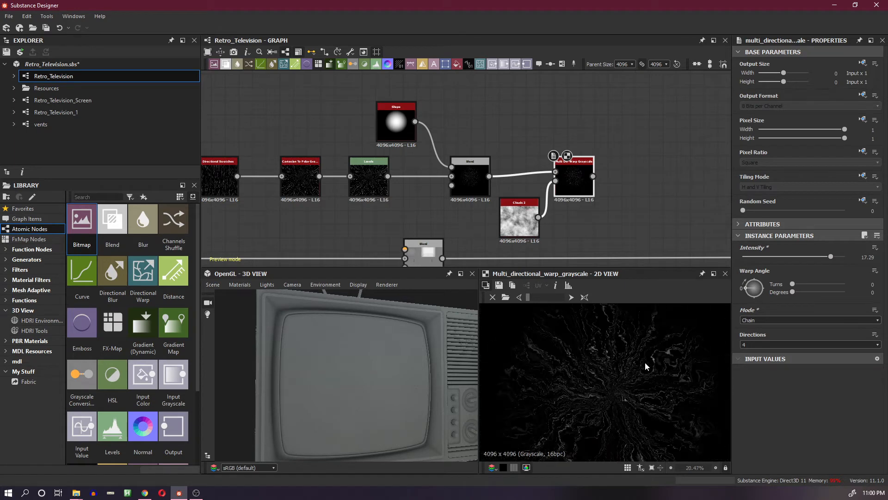
- In the Levels node, return the input white point to its maximum and slightly raise the input black point, then reselect the warp node
{"action": "scroll", "coordinate": [648, 361], "scroll_direction": "down", "scroll_amount": 2}
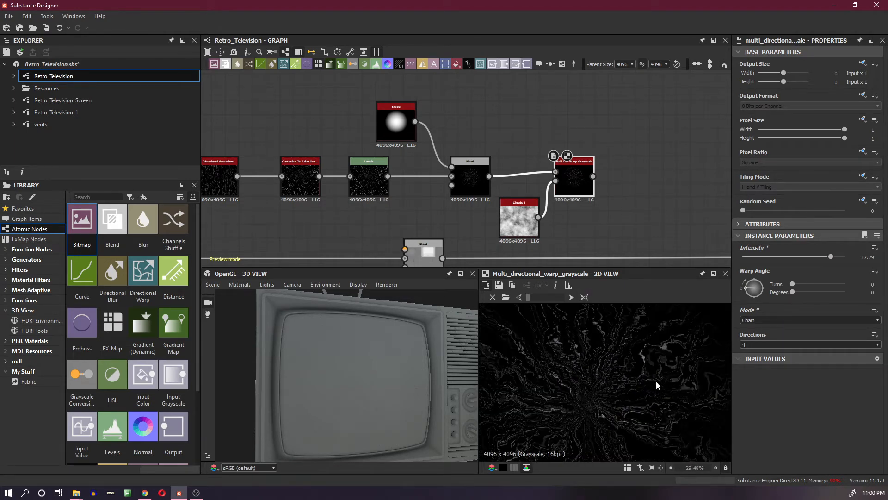
{"action": "left_click", "coordinate": [369, 188]}
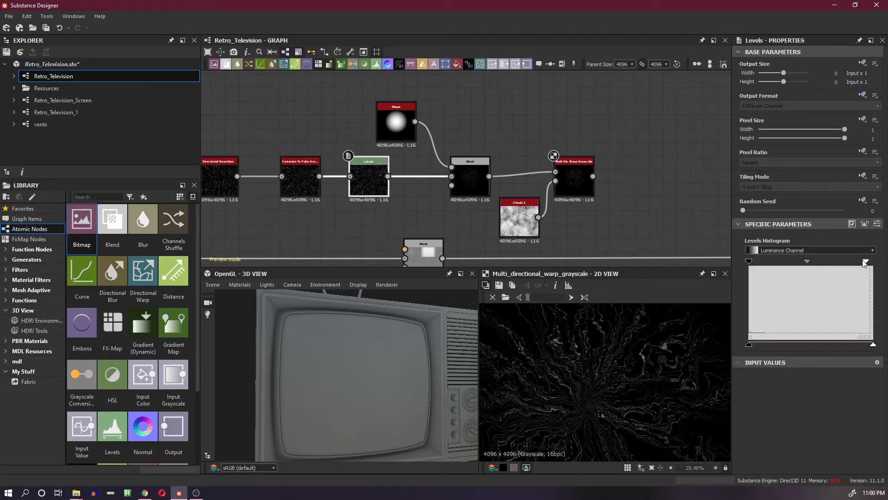
{"action": "left_click_drag", "start_coordinate": [865, 262], "coordinate": [874, 263]}
{"action": "left_click_drag", "start_coordinate": [746, 262], "coordinate": [772, 262]}
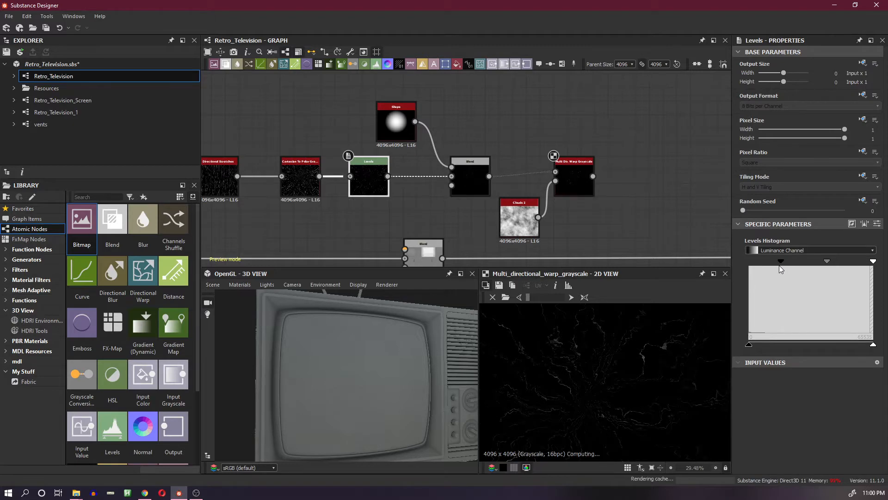
{"action": "left_click_drag", "start_coordinate": [779, 265], "coordinate": [761, 265]}
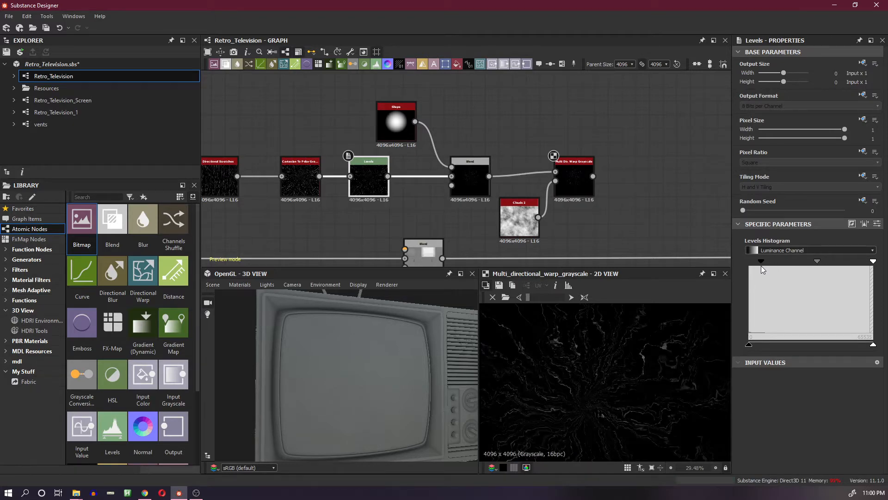
{"action": "left_click", "coordinate": [572, 190]}
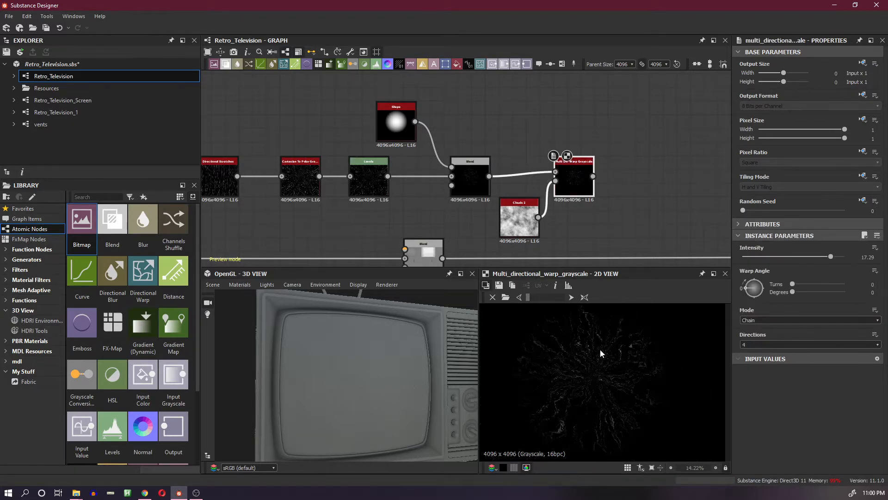
{"action": "scroll", "coordinate": [578, 341], "scroll_direction": "down", "scroll_amount": 1}
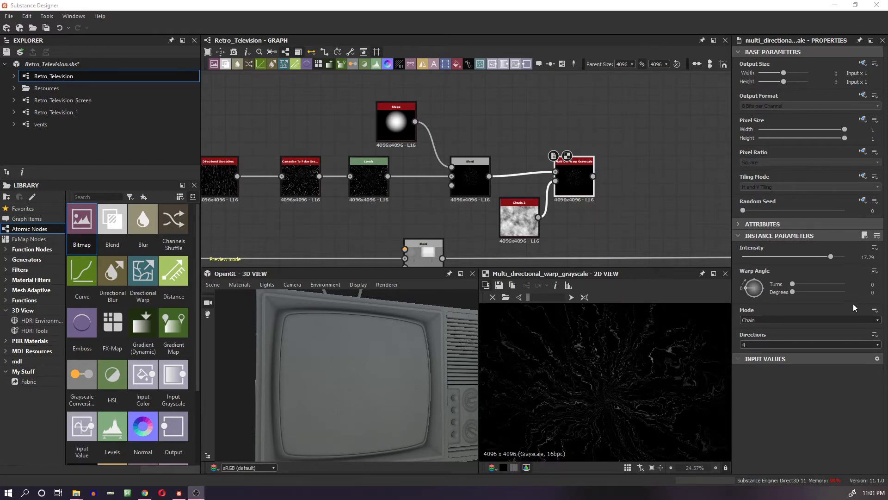
- Set the Multi Dir. Warp Grayscale node's warp angle to 0.55 turns and check the warped scratches
{"action": "left_click", "coordinate": [746, 288]}
{"action": "double_click", "coordinate": [869, 284]}
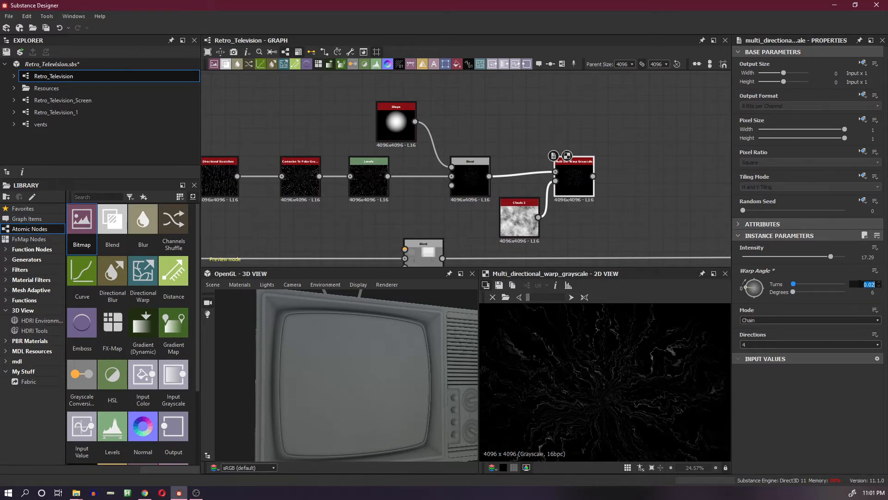
{"action": "key", "text": "BackSpace"}
{"action": "type", "text": ".55"}
{"action": "key", "text": "Return"}
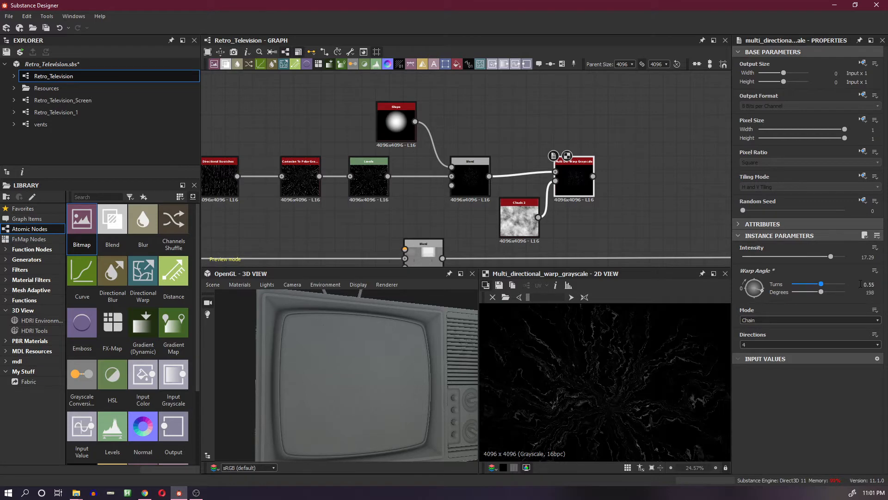
{"action": "scroll", "coordinate": [654, 368], "scroll_direction": "down", "scroll_amount": 1}
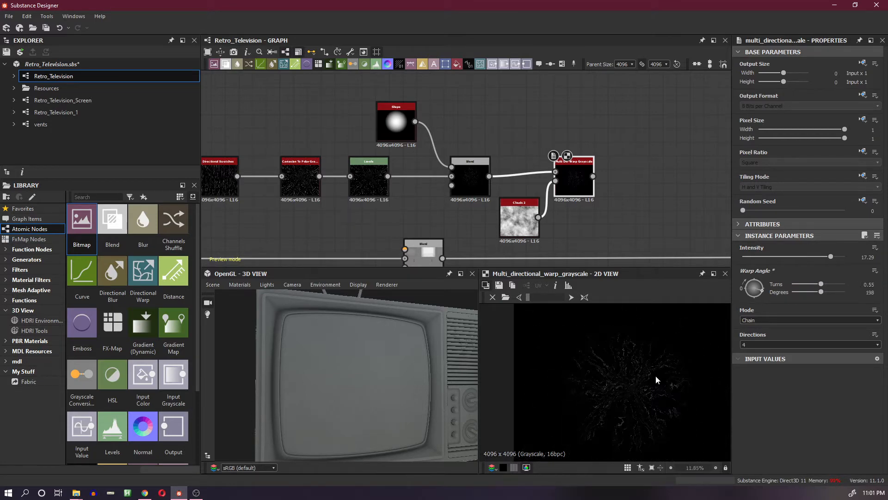
{"action": "scroll", "coordinate": [639, 371], "scroll_direction": "up", "scroll_amount": 1}
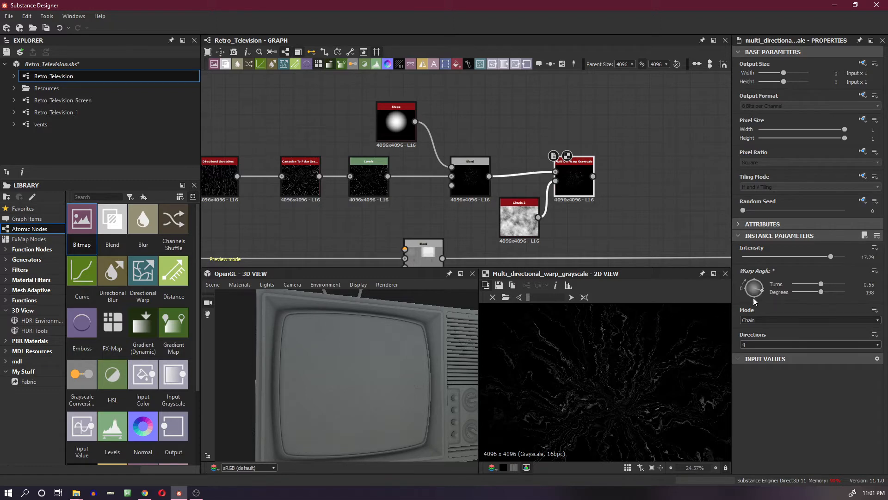
- Lower the warp node's intensity to 13.21 and set its warp angle to 0.47 turns
{"action": "left_click_drag", "start_coordinate": [830, 256], "coordinate": [812, 259]}
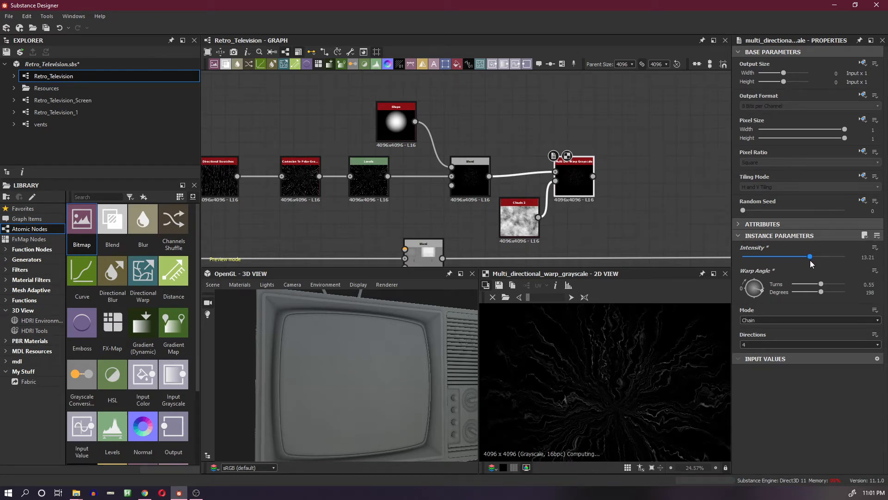
{"action": "mouse_move", "coordinate": [765, 293]}
{"action": "left_mouse_down"}
{"action": "mouse_move", "coordinate": [768, 279]}
{"action": "mouse_move", "coordinate": [771, 288]}
{"action": "left_mouse_up"}
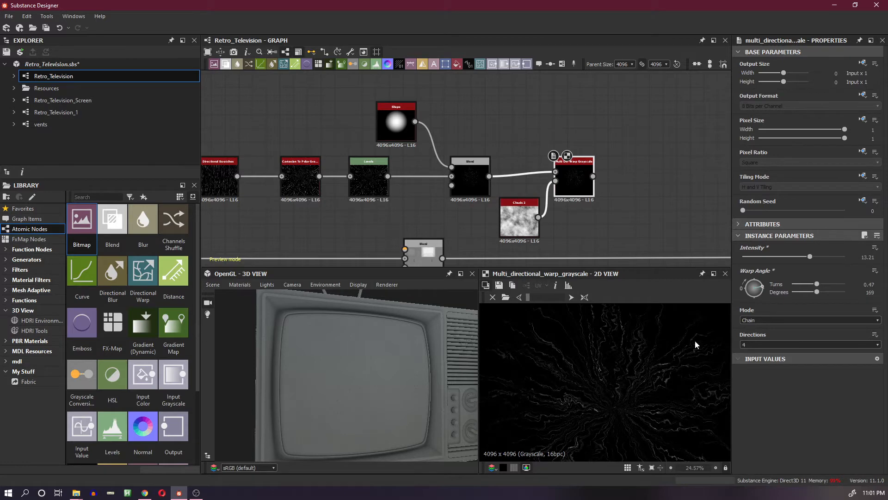
{"action": "mouse_move", "coordinate": [670, 364]}
{"action": "middle_mouse_down"}
{"action": "mouse_move", "coordinate": [661, 255]}
{"action": "mouse_move", "coordinate": [684, 416]}
{"action": "mouse_move", "coordinate": [673, 343]}
{"action": "middle_mouse_up"}
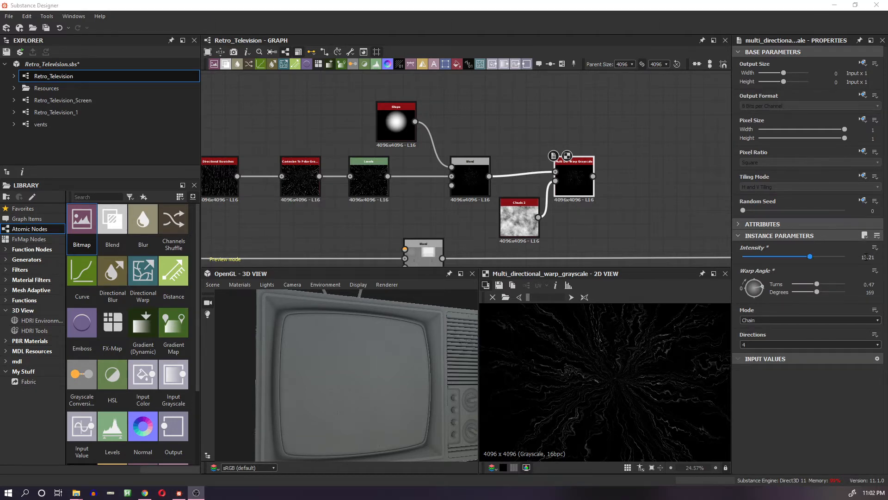
- Set the warp node's angle to 1 full turn, 360 degrees
{"action": "left_click", "coordinate": [865, 283]}
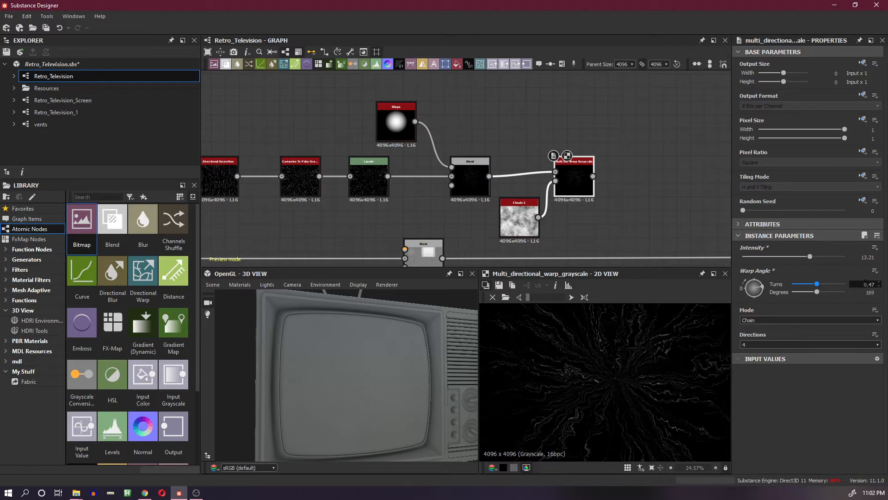
{"action": "double_click", "coordinate": [865, 285]}
{"action": "type", "text": "1"}
{"action": "key", "text": "Tab"}
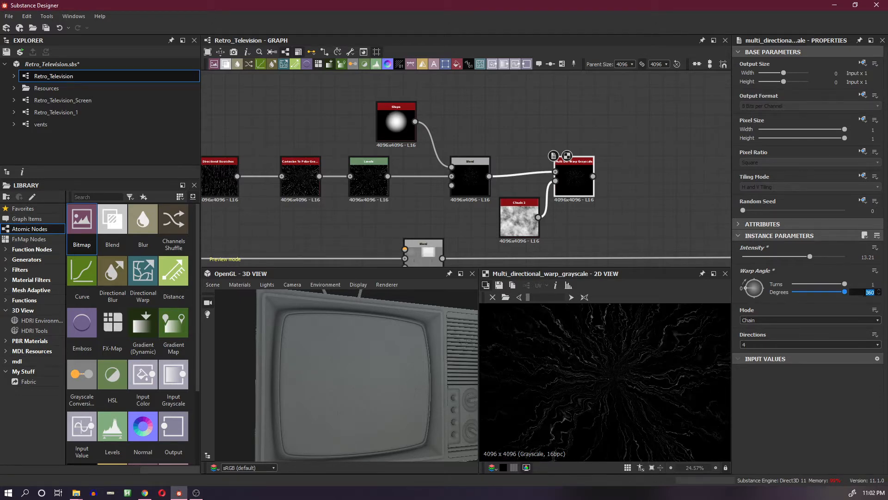
{"action": "type", "text": "360"}
{"action": "key", "text": "Return"}
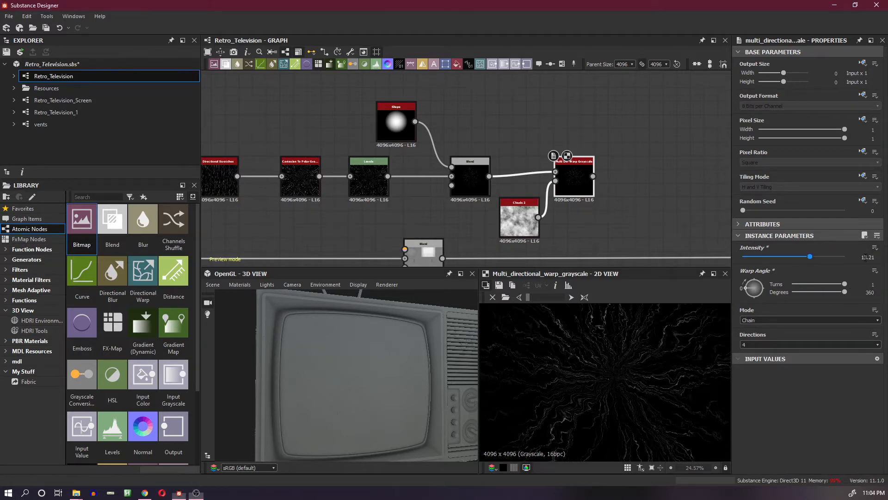
- Set the warp node's intensity to 12 and its warp angle to 1.13 turns, 408 degrees
{"action": "double_click", "coordinate": [865, 257]}
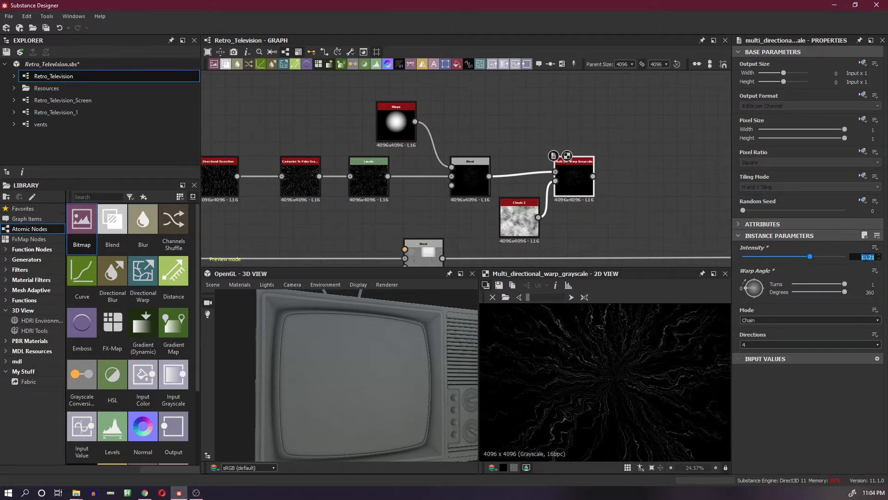
{"action": "type", "text": "12"}
{"action": "key", "text": "Return"}
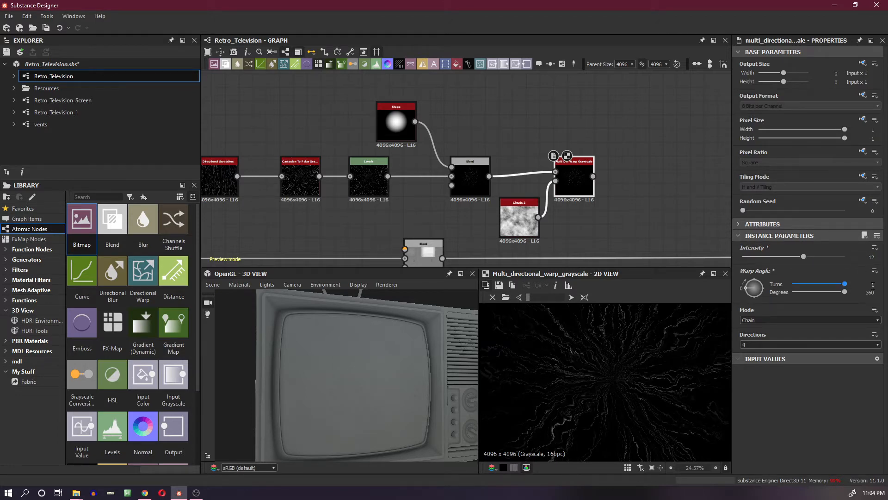
{"action": "double_click", "coordinate": [873, 285]}
{"action": "type", "text": "1.13"}
{"action": "key", "text": "Return"}
{"action": "double_click", "coordinate": [861, 292]}
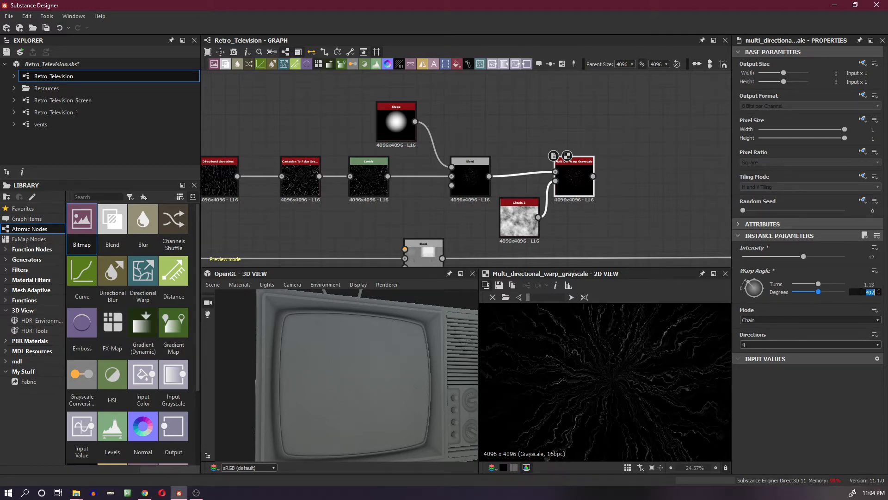
{"action": "type", "text": "408"}
{"action": "key", "text": "Return"}
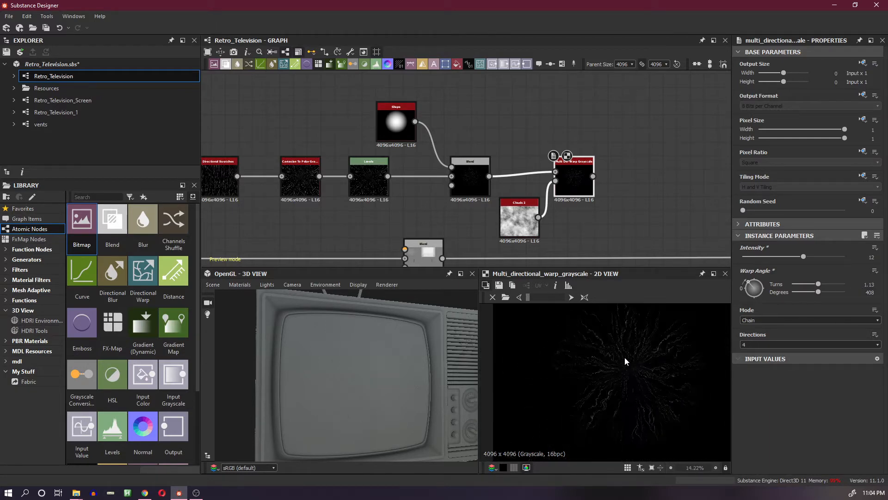
{"action": "scroll", "coordinate": [634, 348], "scroll_direction": "up", "scroll_amount": 3}
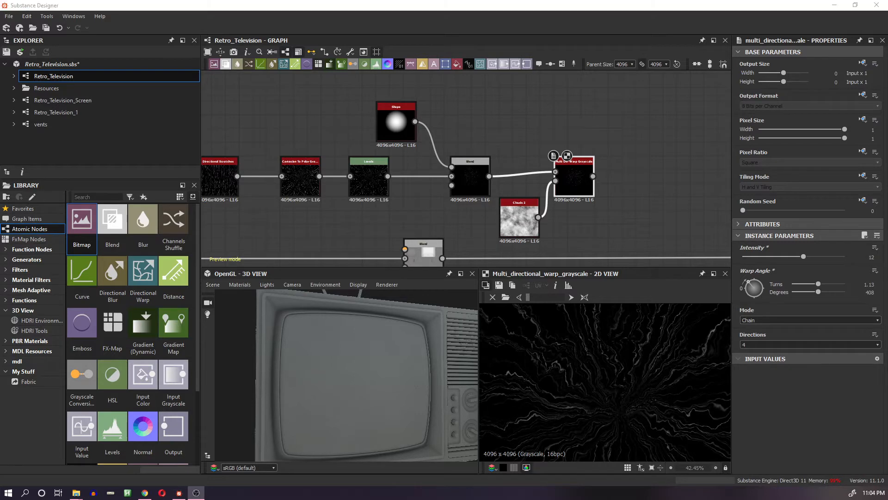
- Add two Blend nodes after the Multi Dir. Warp Grayscale node and space them apart, one above the other
{"action": "middle_click_drag", "start_coordinate": [729, 182], "coordinate": [606, 194]}
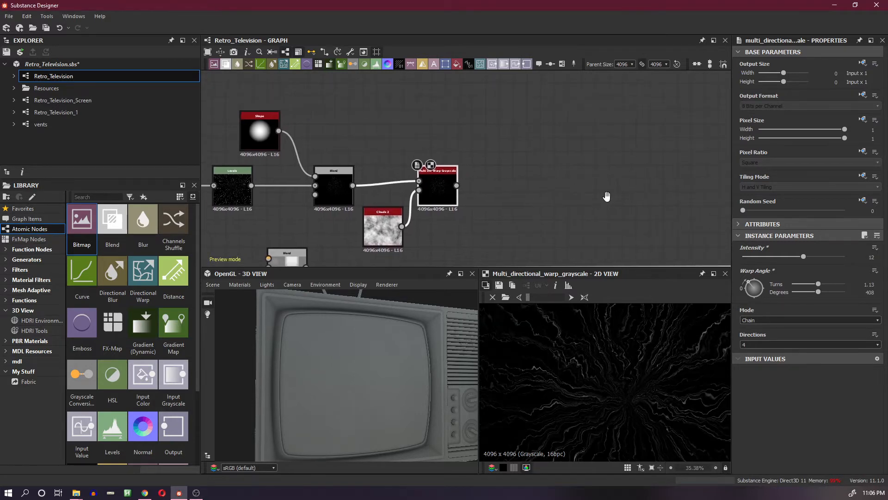
{"action": "right_click", "coordinate": [609, 159]}
{"action": "left_click", "coordinate": [637, 188]}
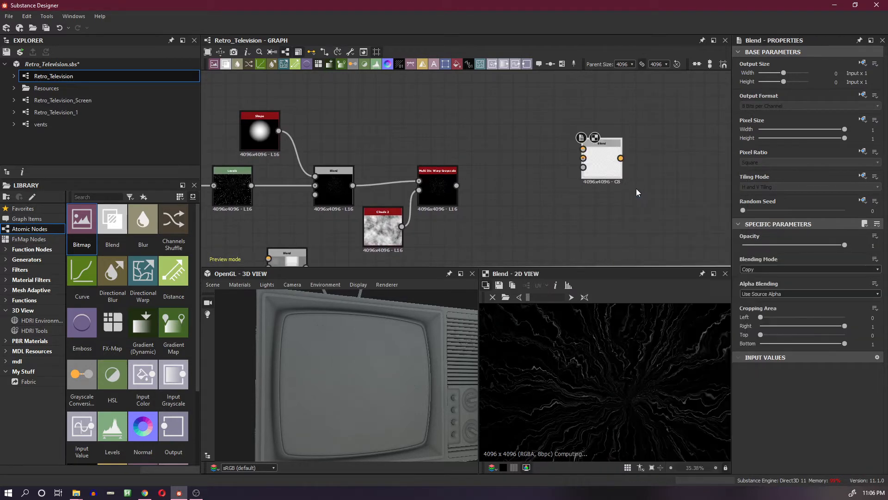
{"action": "right_click", "coordinate": [539, 130]}
{"action": "left_click", "coordinate": [568, 158]}
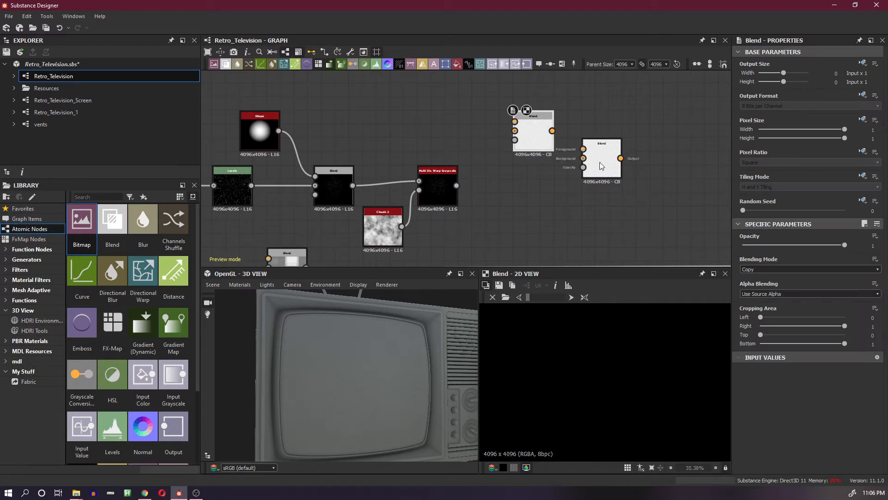
{"action": "left_click_drag", "start_coordinate": [608, 166], "coordinate": [637, 167]}
{"action": "left_click_drag", "start_coordinate": [540, 140], "coordinate": [567, 126]}
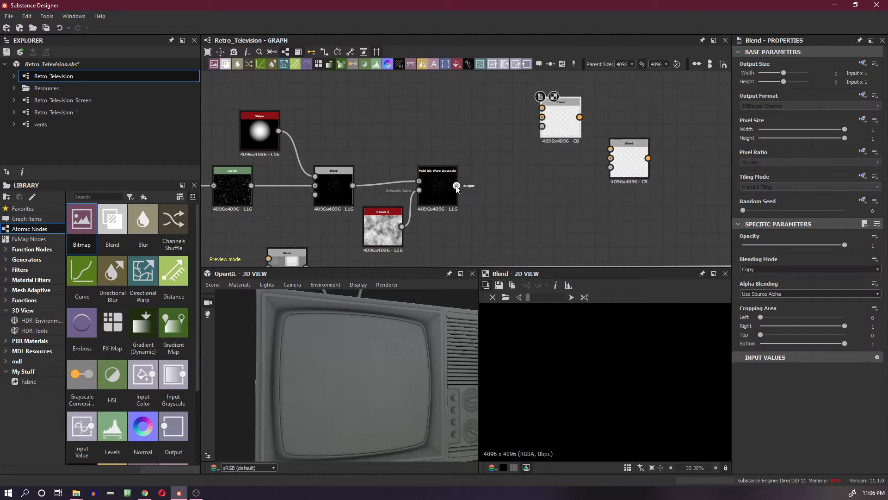
- Connect the warp output to both new Blend nodes' foregrounds, and the upper Blend's output to the lower Blend's background
{"action": "left_click_drag", "start_coordinate": [456, 186], "coordinate": [551, 131]}
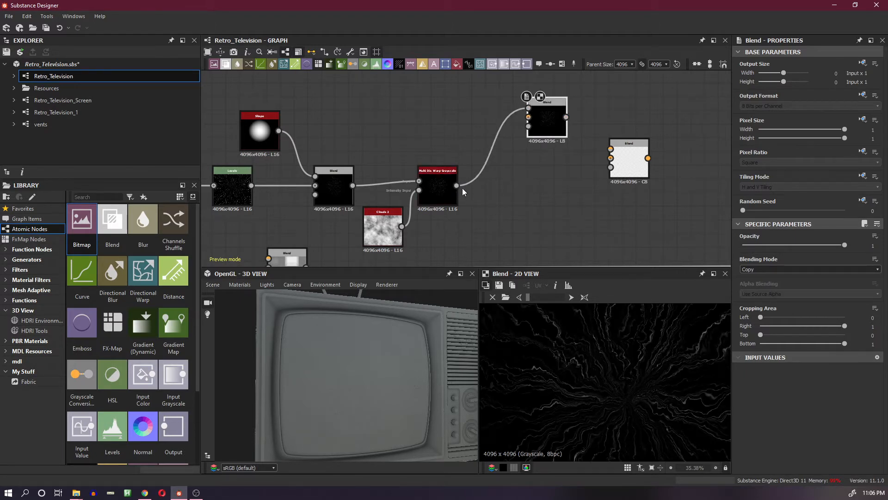
{"action": "left_click_drag", "start_coordinate": [457, 185], "coordinate": [609, 150]}
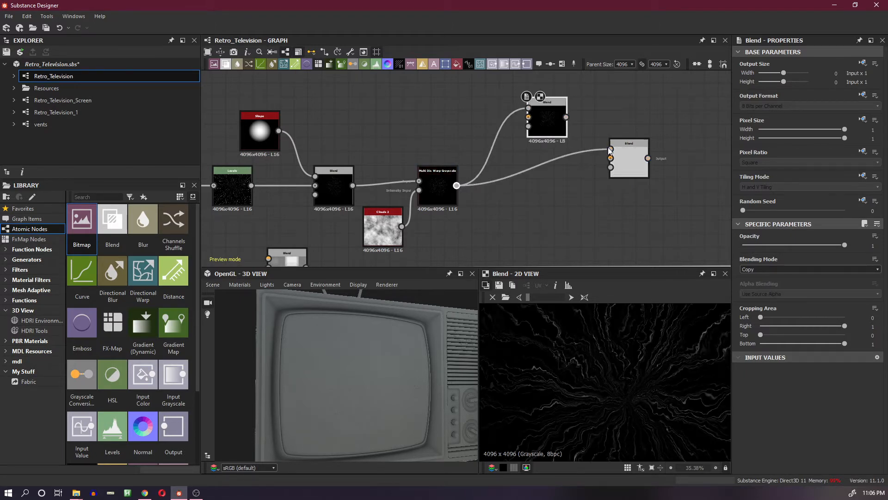
{"action": "left_click_drag", "start_coordinate": [566, 117], "coordinate": [610, 159]}
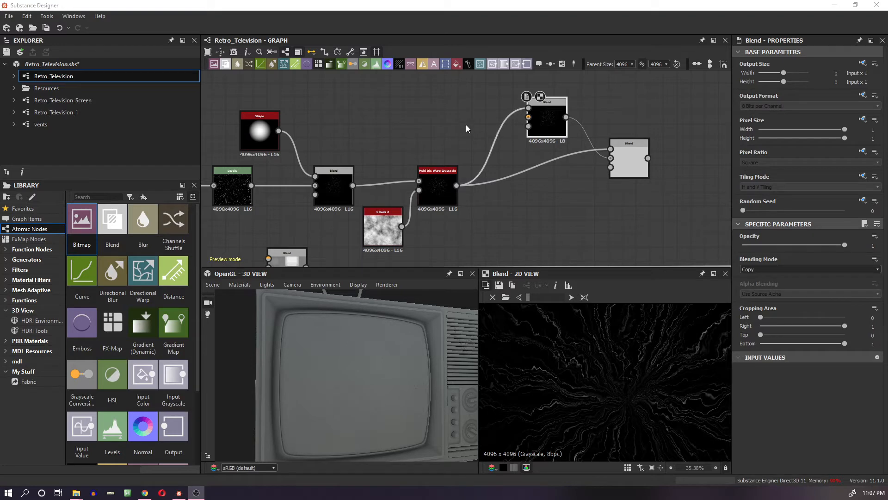
- Delete the upper Blend node and feed the warp output into the remaining Blend node's background
{"action": "left_click", "coordinate": [545, 130]}
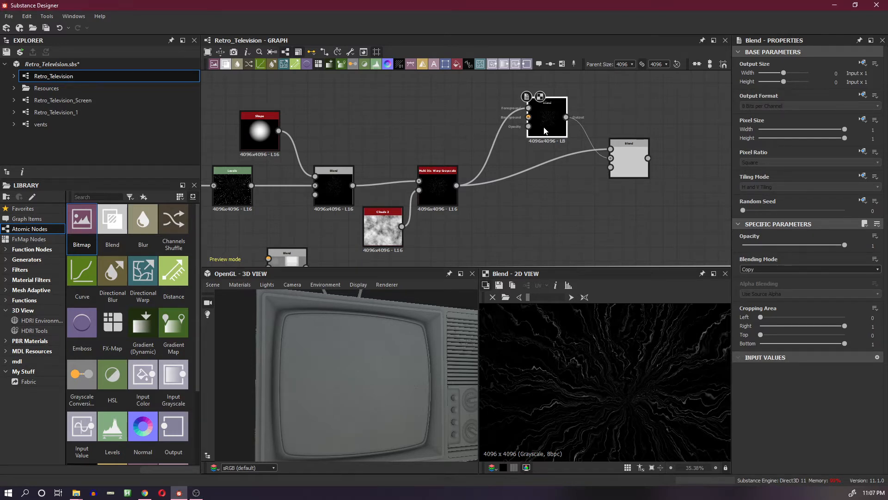
{"action": "key", "text": "Delete"}
{"action": "left_click_drag", "start_coordinate": [627, 153], "coordinate": [611, 172]}
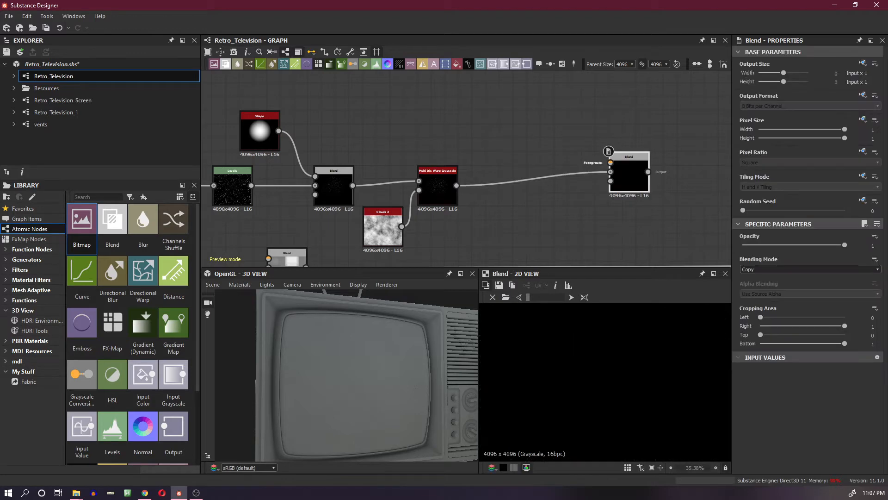
- Preview the Multi Dir. Warp Grayscale node's full output in the 2D view
{"action": "scroll", "coordinate": [539, 208], "scroll_direction": "down", "scroll_amount": 3}
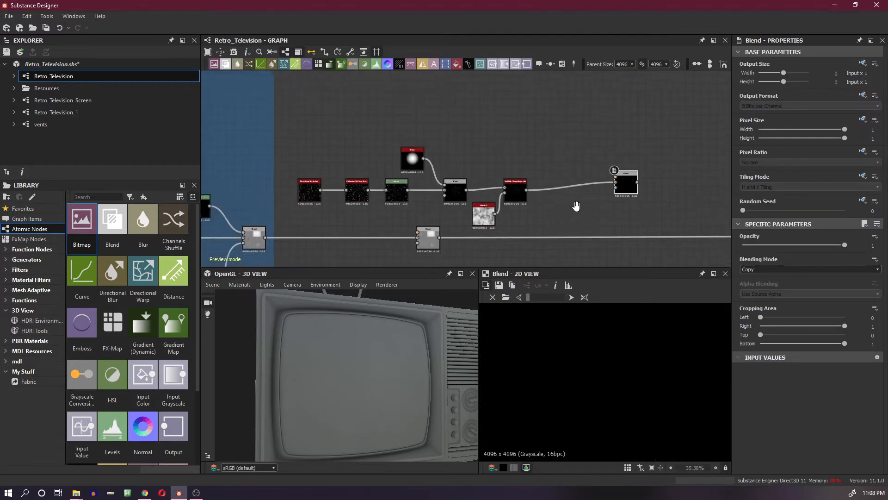
{"action": "middle_click_drag", "start_coordinate": [423, 168], "coordinate": [456, 170]}
{"action": "scroll", "coordinate": [456, 169], "scroll_direction": "up", "scroll_amount": 2}
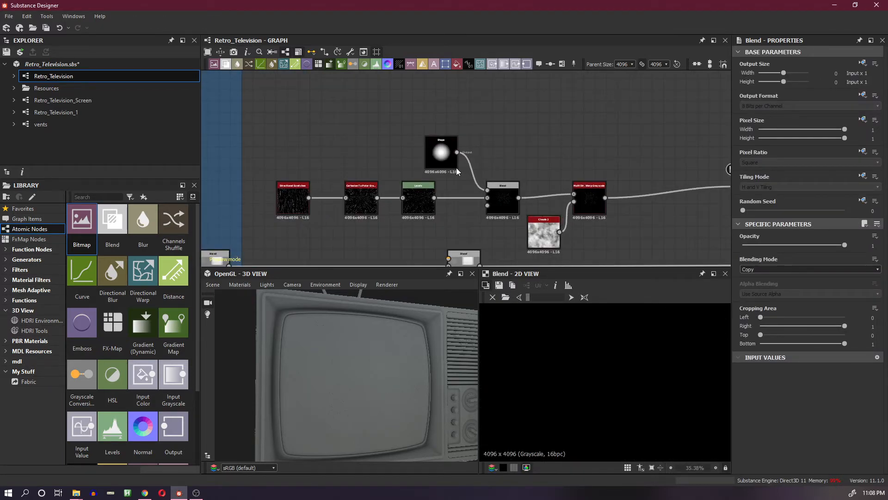
{"action": "double_click", "coordinate": [587, 203]}
{"action": "scroll", "coordinate": [640, 375], "scroll_direction": "down", "scroll_amount": 4}
{"action": "middle_click_drag", "start_coordinate": [652, 371], "coordinate": [616, 365]}
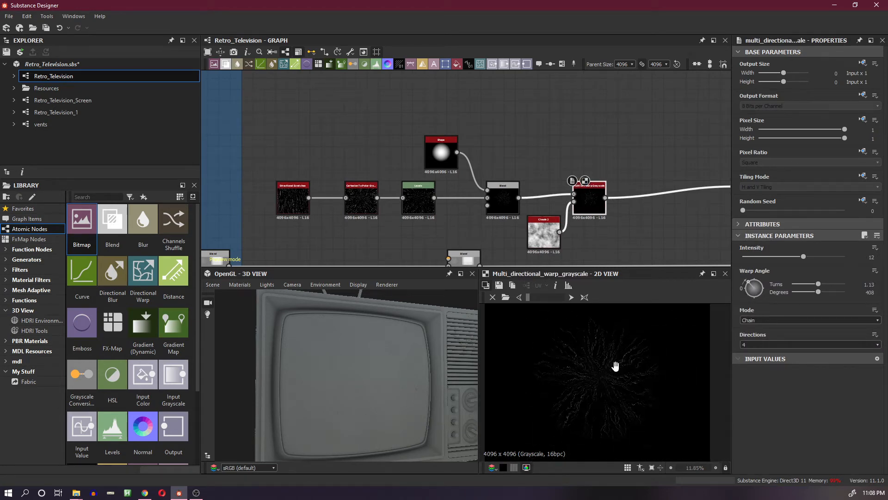
- Duplicate the whole scratch chain, from Directional Scratches through the warp with its Shape and Clouds 2 nodes, and place the copy above the original
{"action": "scroll", "coordinate": [601, 224], "scroll_direction": "down", "scroll_amount": 1}
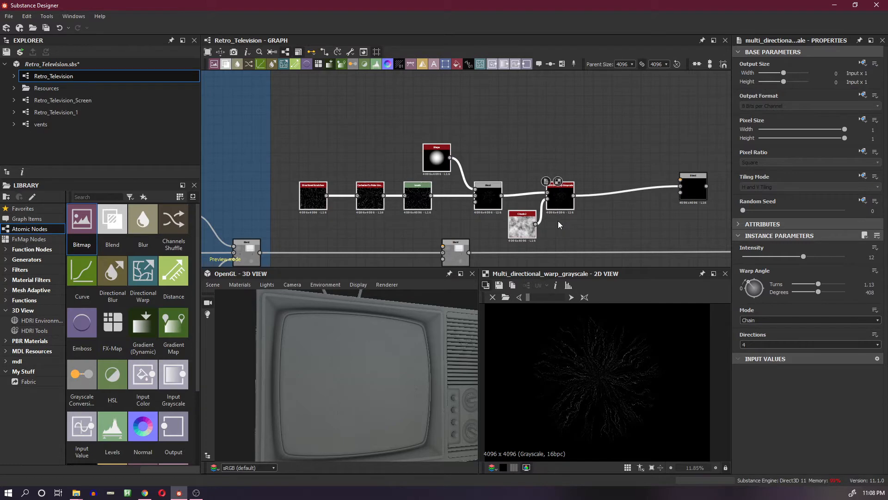
{"action": "key", "text": "ctrl+d"}
{"action": "left_click_drag", "start_coordinate": [583, 178], "coordinate": [569, 95]}
{"action": "middle_click_drag", "start_coordinate": [580, 125], "coordinate": [585, 190]}
{"action": "left_click_drag", "start_coordinate": [535, 193], "coordinate": [534, 174]}
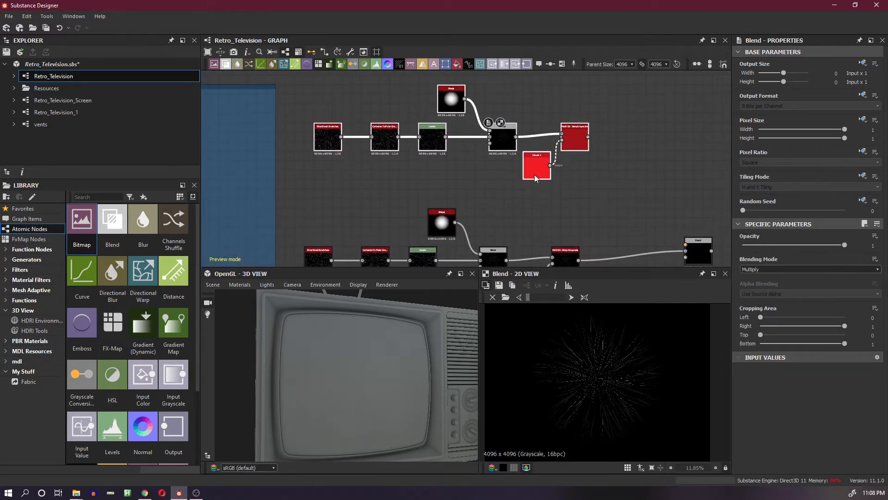
- Dock the Shape and Clouds 2 nodes of the duplicated scratch chain onto the nodes they feed
{"action": "left_click", "coordinate": [536, 182]}
{"action": "left_click_drag", "start_coordinate": [609, 104], "coordinate": [450, 164]}
{"action": "left_click_drag", "start_coordinate": [533, 166], "coordinate": [532, 186]}
{"action": "left_click", "coordinate": [531, 187]}
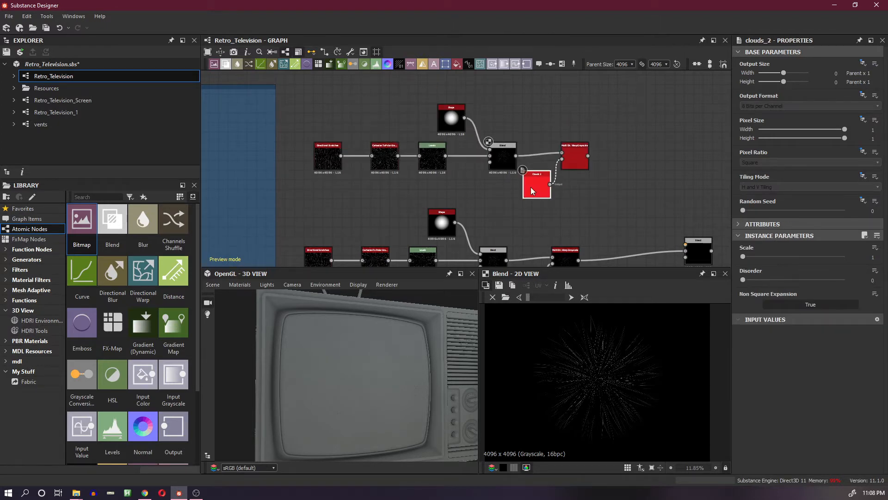
{"action": "left_click", "coordinate": [452, 119]}
{"action": "key", "text": "d"}
{"action": "middle_click_drag", "start_coordinate": [537, 207], "coordinate": [524, 162]}
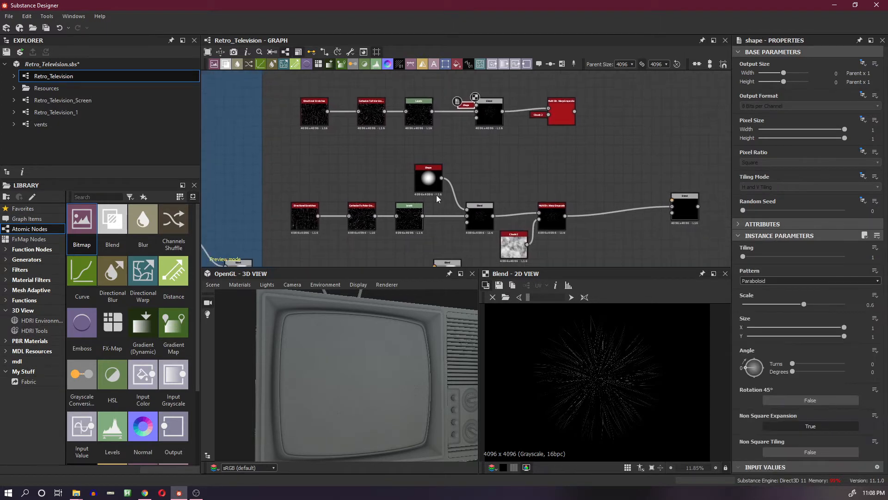
- Dock the original chain's Shape and Clouds 2 nodes, and move the duplicated chain down to just above the original
{"action": "left_click", "coordinate": [430, 182]}
{"action": "key", "text": "d"}
{"action": "left_click", "coordinate": [501, 251]}
{"action": "key", "text": "d"}
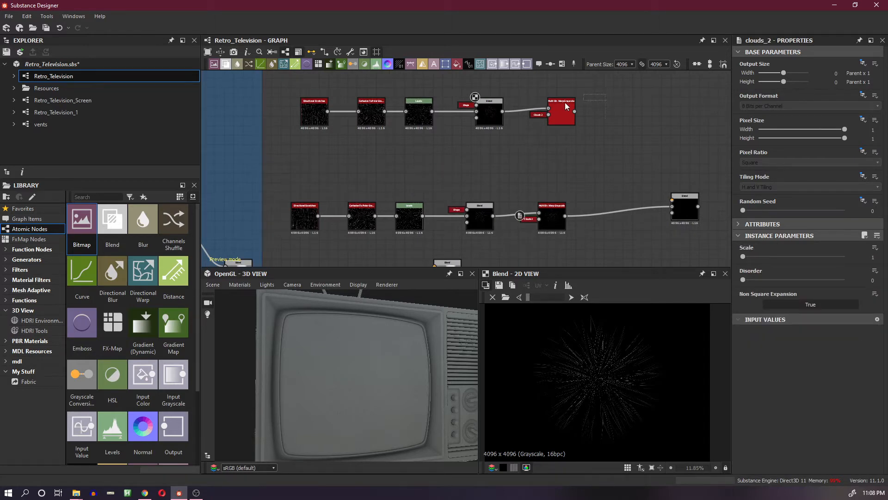
{"action": "left_click_drag", "start_coordinate": [605, 94], "coordinate": [306, 161]}
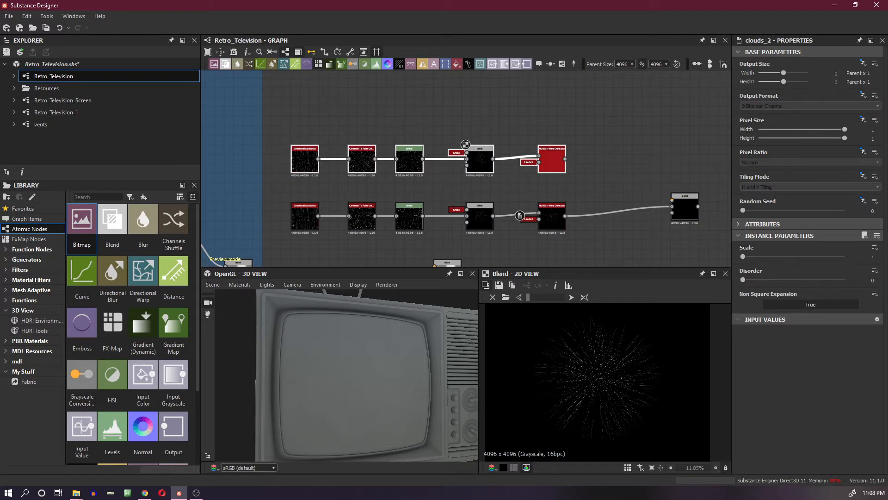
- Delete the duplicated chain's Directional Scratches node and add a Scratches Generator node in its place
{"action": "middle_click_drag", "start_coordinate": [318, 151], "coordinate": [472, 153]}
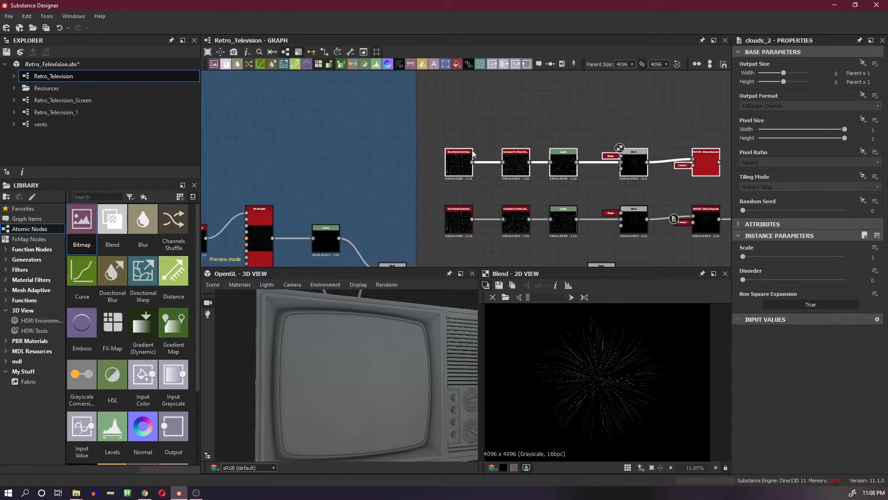
{"action": "scroll", "coordinate": [473, 153], "scroll_direction": "up", "scroll_amount": 4}
{"action": "left_click", "coordinate": [457, 188]}
{"action": "key", "text": "Delete"}
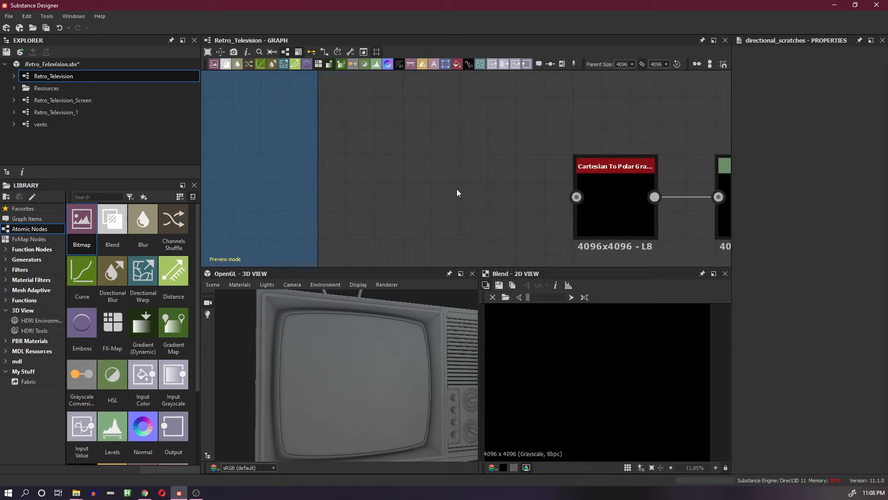
{"action": "key", "text": "space"}
{"action": "type", "text": "sc"}
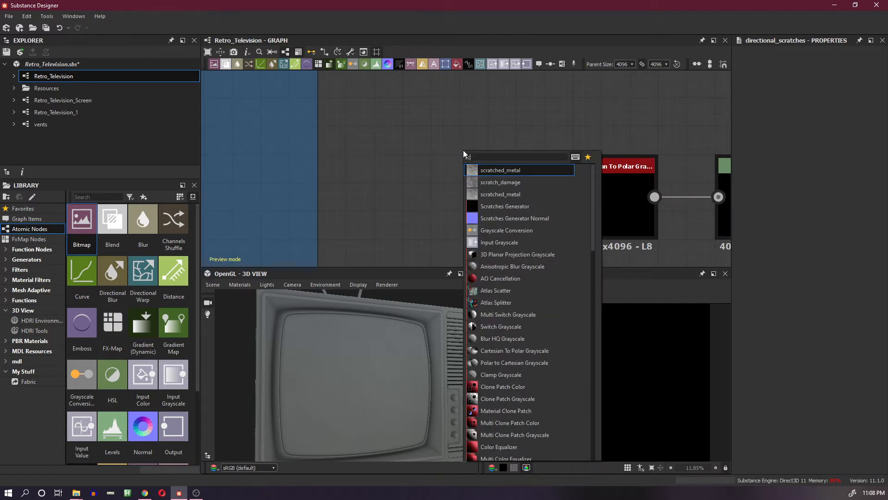
{"action": "left_click", "coordinate": [532, 206]}
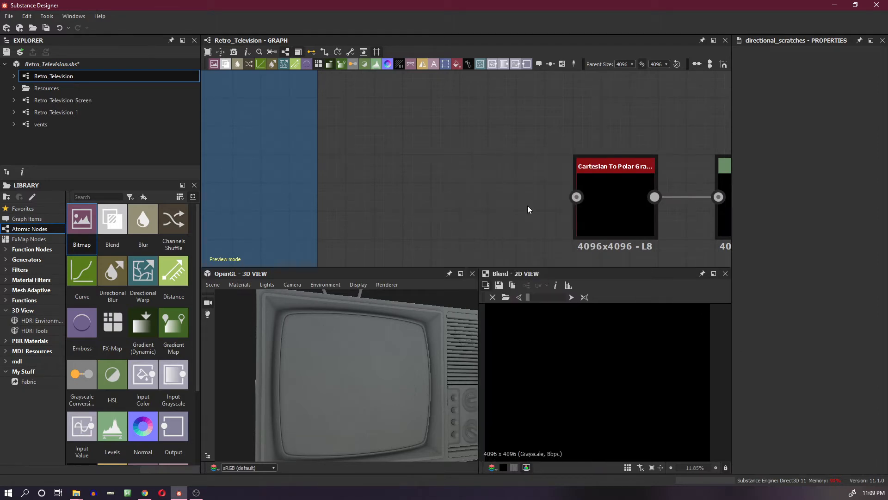
- Connect the Scratches Generator output to the Cartesian To Polar Grayscale input and align the two nodes
{"action": "left_click_drag", "start_coordinate": [465, 175], "coordinate": [437, 204]}
{"action": "left_click_drag", "start_coordinate": [485, 183], "coordinate": [577, 198]}
{"action": "left_click_drag", "start_coordinate": [440, 183], "coordinate": [454, 197]}
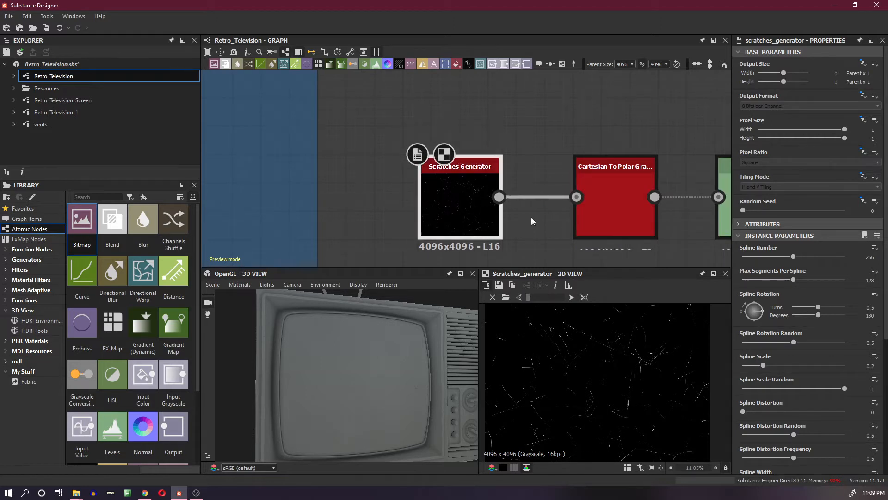
- Set the Scratches Generator's Spline Number to 235, Max Segments Per Spline to 2 and Spline Rotation to 0
{"action": "double_click", "coordinate": [872, 257]}
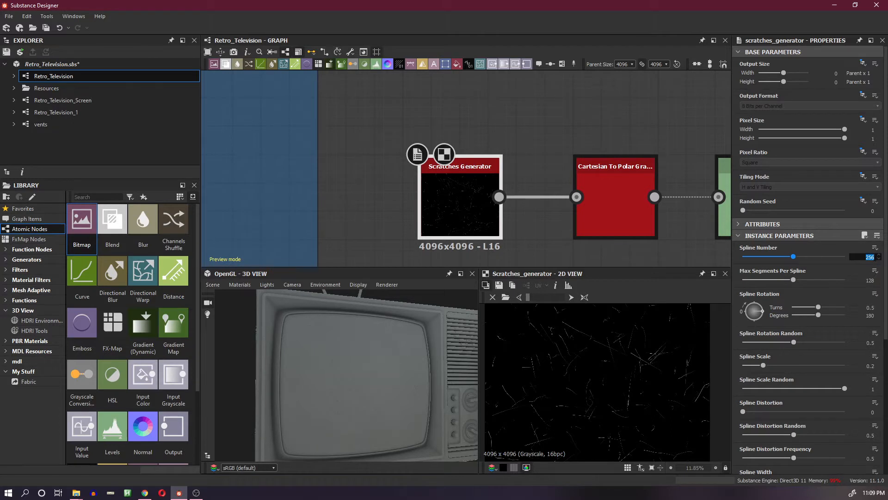
{"action": "type", "text": "235"}
{"action": "key", "text": "Return"}
{"action": "scroll", "coordinate": [578, 377], "scroll_direction": "down", "scroll_amount": 1}
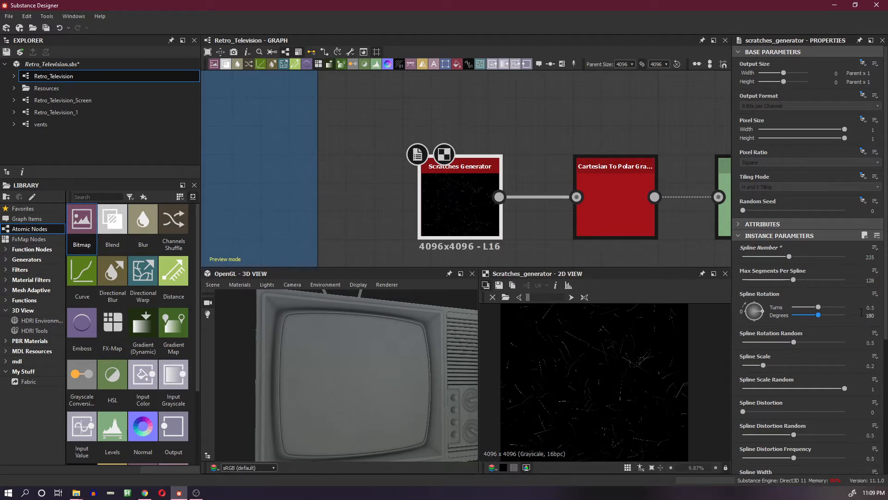
{"action": "double_click", "coordinate": [870, 280]}
{"action": "type", "text": "2"}
{"action": "key", "text": "Return"}
{"action": "left_click_drag", "start_coordinate": [818, 315], "coordinate": [782, 318]}
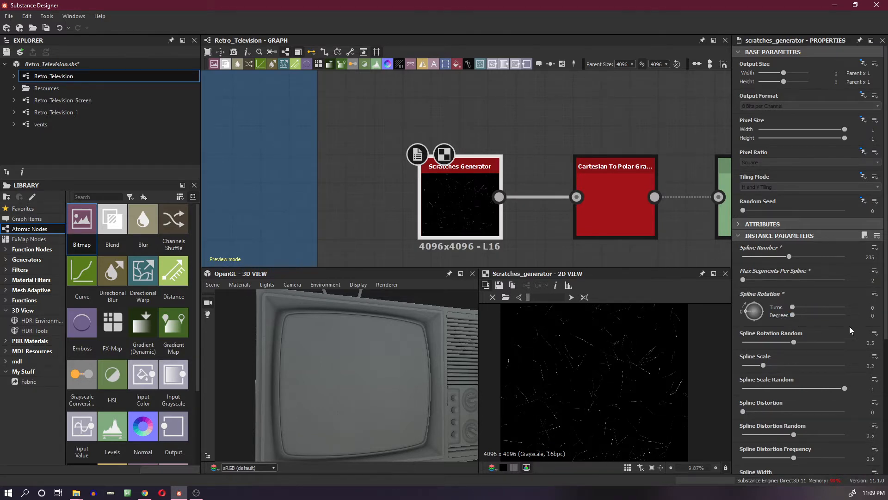
- Set the Scratches Generator's Spline Rotation Random to 0.06 and Spline Scale to 1
{"action": "left_click", "coordinate": [866, 343]}
{"action": "double_click", "coordinate": [867, 342]}
{"action": "type", "text": "0.06"}
{"action": "key", "text": "Return"}
{"action": "scroll", "coordinate": [836, 351], "scroll_direction": "down", "scroll_amount": 5}
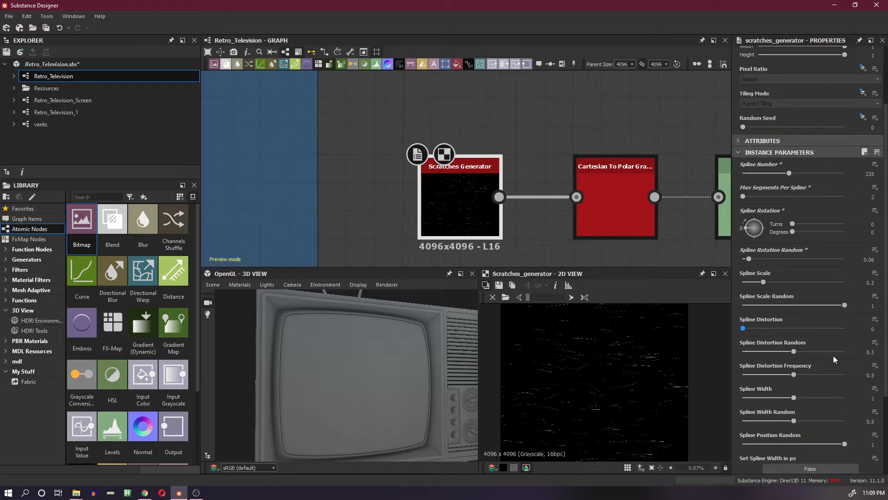
{"action": "scroll", "coordinate": [833, 356], "scroll_direction": "down", "scroll_amount": 2}
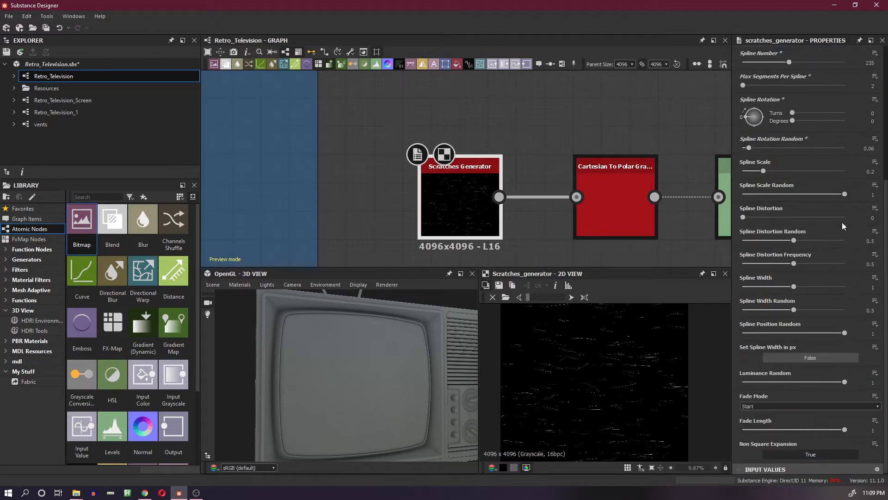
{"action": "double_click", "coordinate": [867, 169]}
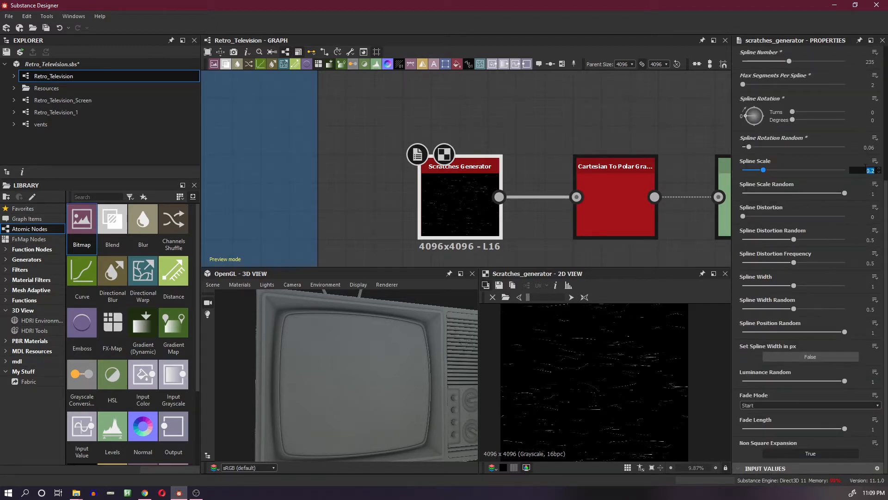
{"action": "type", "text": "1"}
{"action": "key", "text": "Return"}
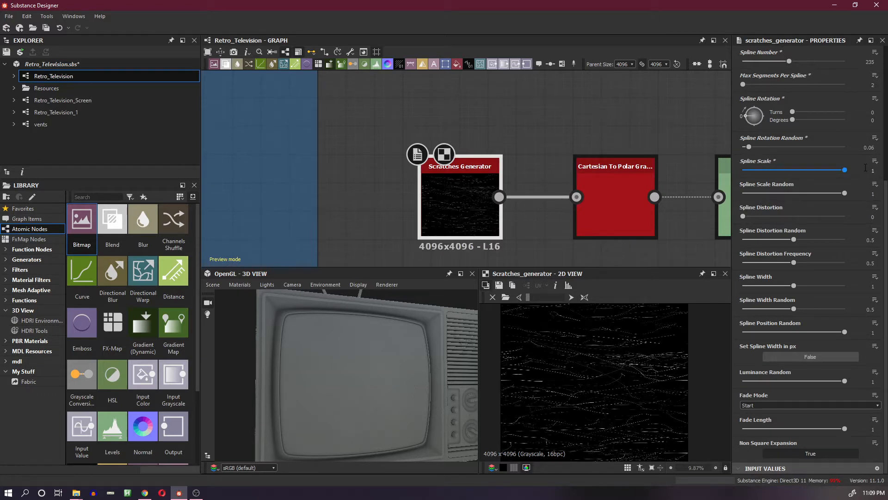
- Set the Scratches Generator's Spline Scale Random to 0.59 and Spline Distortion to 0.2
{"action": "left_click", "coordinate": [866, 192]}
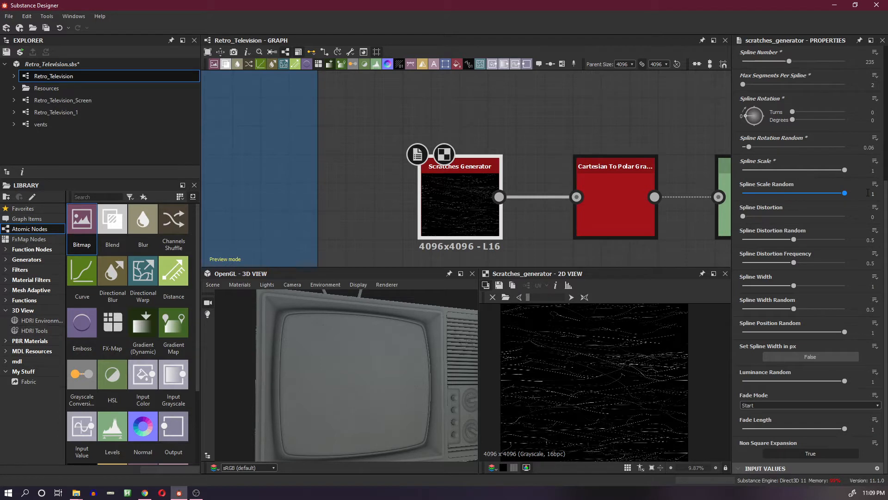
{"action": "double_click", "coordinate": [869, 193]}
{"action": "key", "text": "BackSpace"}
{"action": "type", "text": ".59"}
{"action": "key", "text": "Return"}
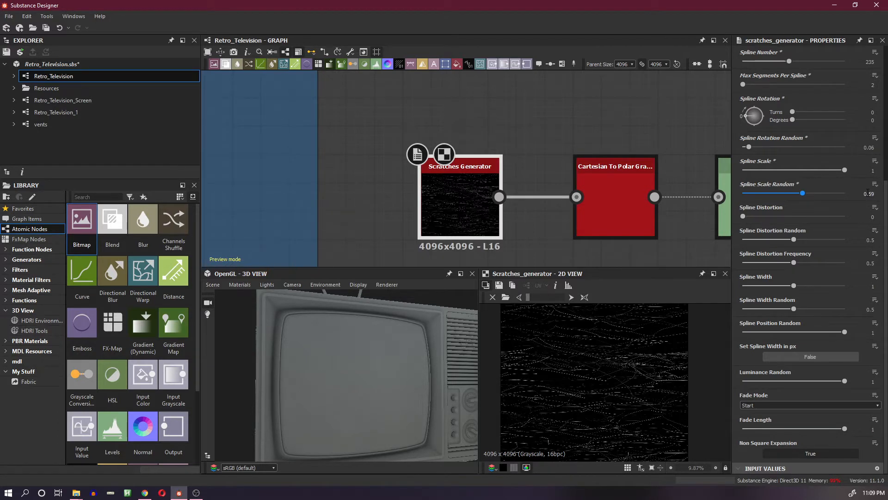
{"action": "double_click", "coordinate": [868, 218]}
{"action": "key", "text": "Return"}
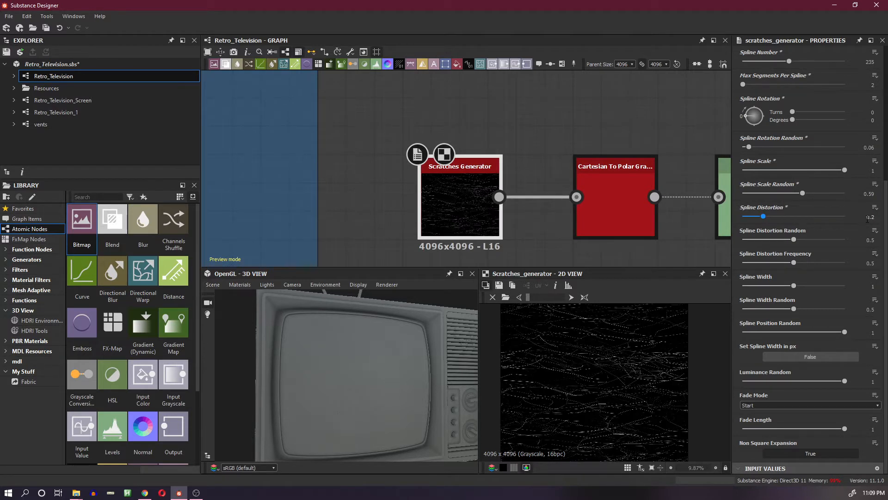
- Set the Scratches Generator's Spline Distortion Random to 0.47
{"action": "left_click", "coordinate": [867, 239]}
{"action": "double_click", "coordinate": [869, 239]}
{"action": "type", "text": ".48"}
{"action": "key", "text": "Return"}
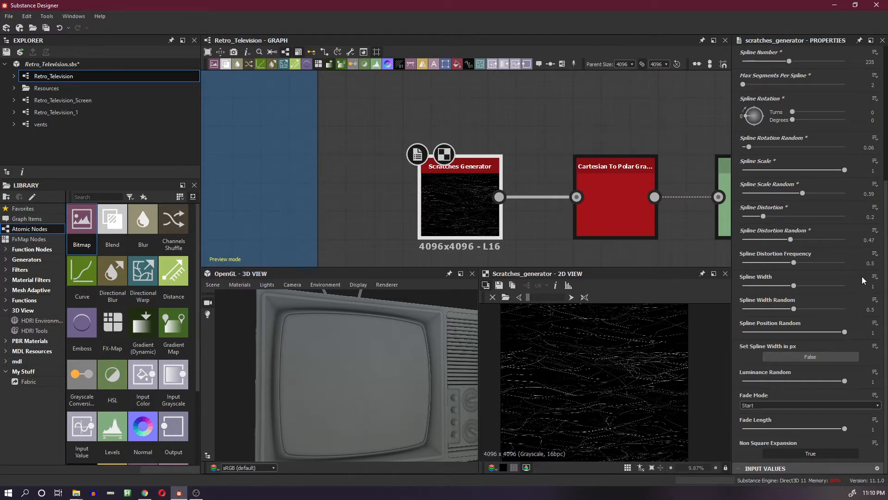
- Try a Spline Distortion Random of 0.59, and set it back to 0.47
{"action": "left_click", "coordinate": [869, 241]}
{"action": "type", "text": "0.59"}
{"action": "key", "text": "Return"}
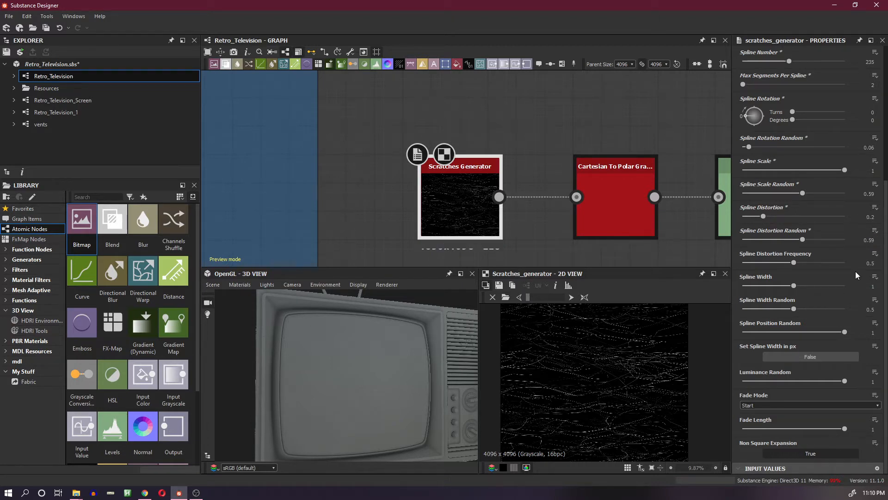
{"action": "left_click", "coordinate": [864, 263]}
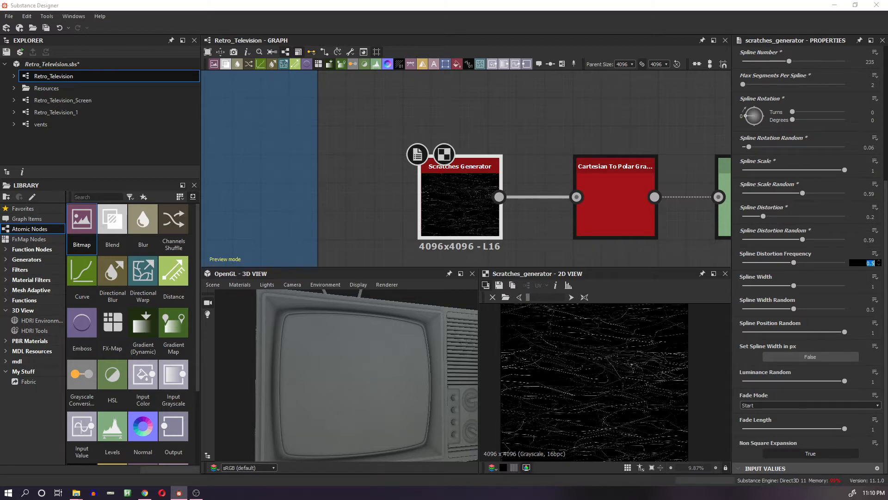
{"action": "double_click", "coordinate": [869, 240]}
{"action": "type", "text": ".47"}
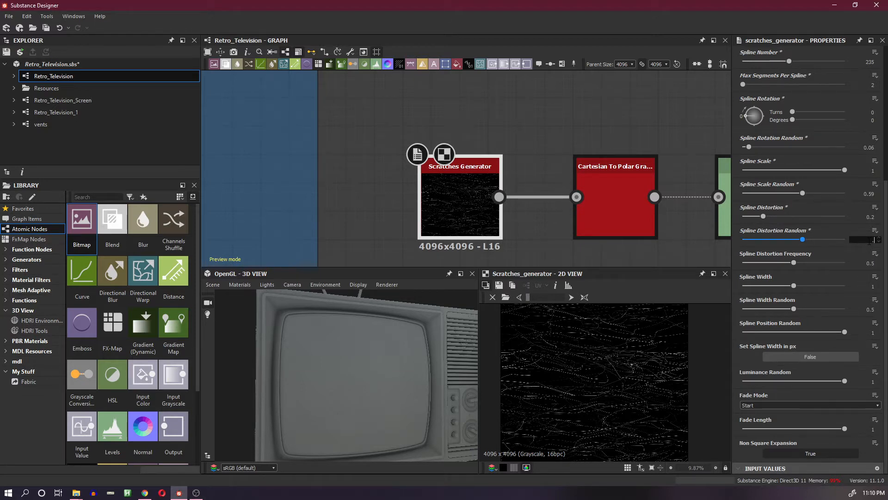
{"action": "key", "text": "Return"}
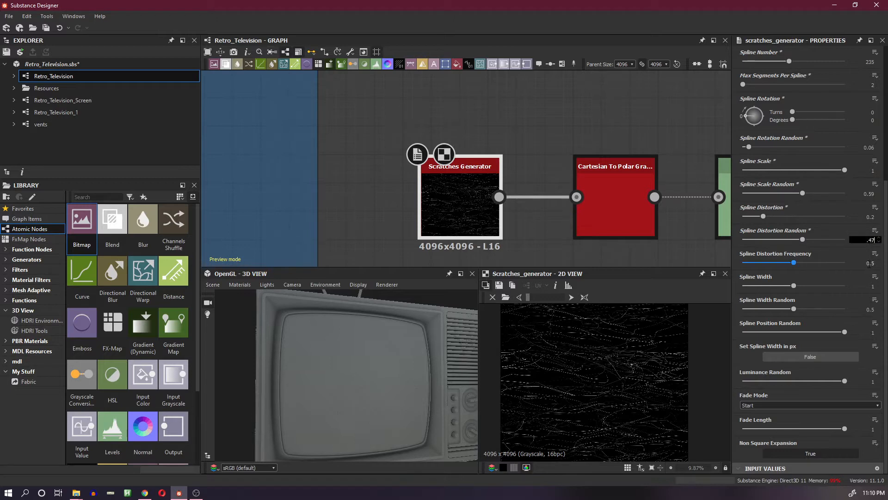
- Set the Scratches Generator's Spline Distortion Frequency to 0.07
{"action": "double_click", "coordinate": [869, 263]}
{"action": "double_click", "coordinate": [870, 263]}
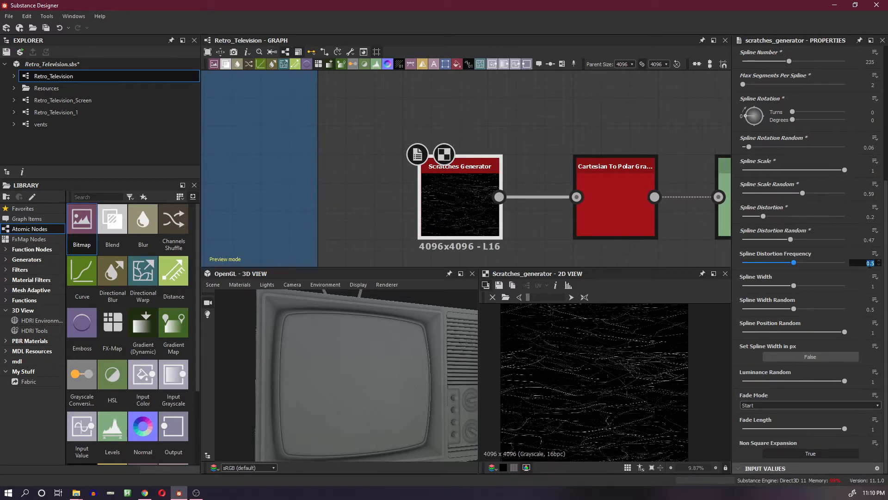
{"action": "type", "text": ".07"}
{"action": "key", "text": "Return"}
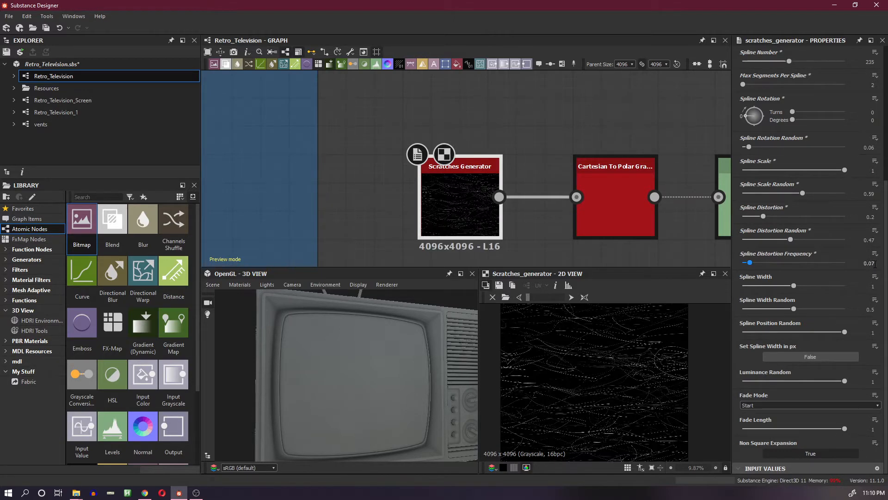
- Set the Scratches Generator's Spline Width to 1.4 and Spline Width Random to 0.39
{"action": "double_click", "coordinate": [874, 287]}
{"action": "type", "text": ".4"}
{"action": "key", "text": "Return"}
{"action": "left_click", "coordinate": [866, 309]}
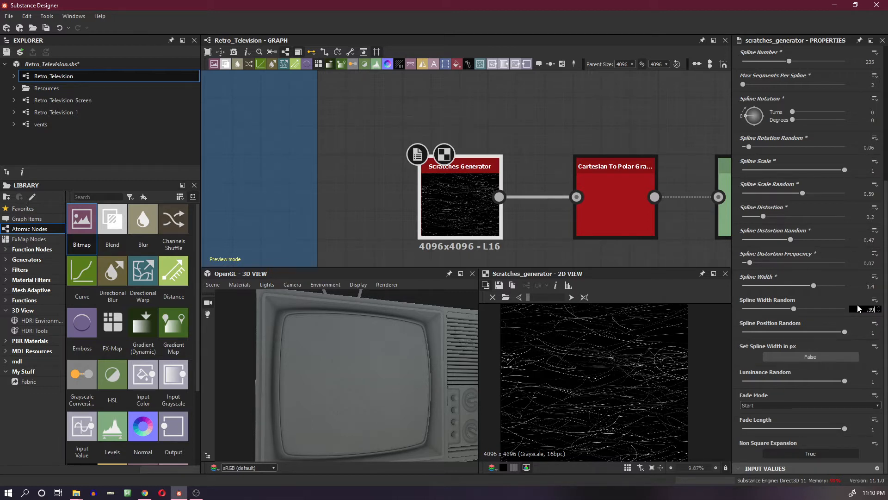
{"action": "type", "text": ".39"}
{"action": "key", "text": "Return"}
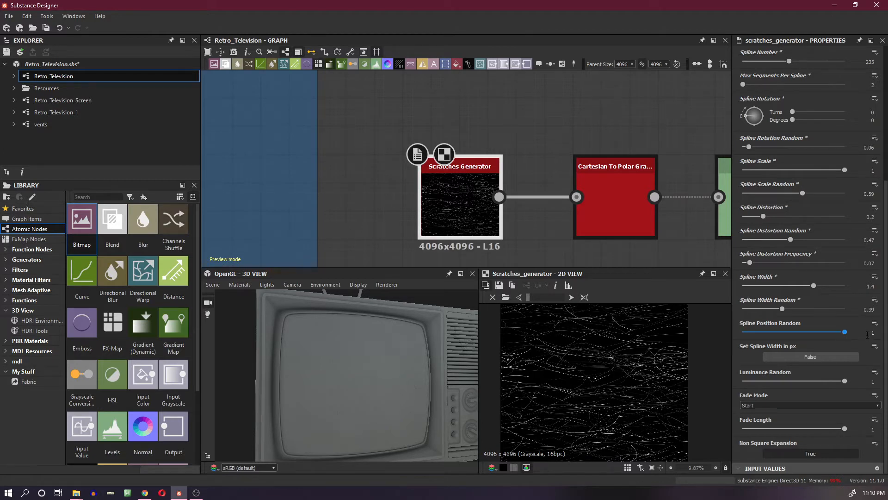
- Change the Scratches Generator's Fade Mode to Start + End
{"action": "left_click", "coordinate": [867, 331]}
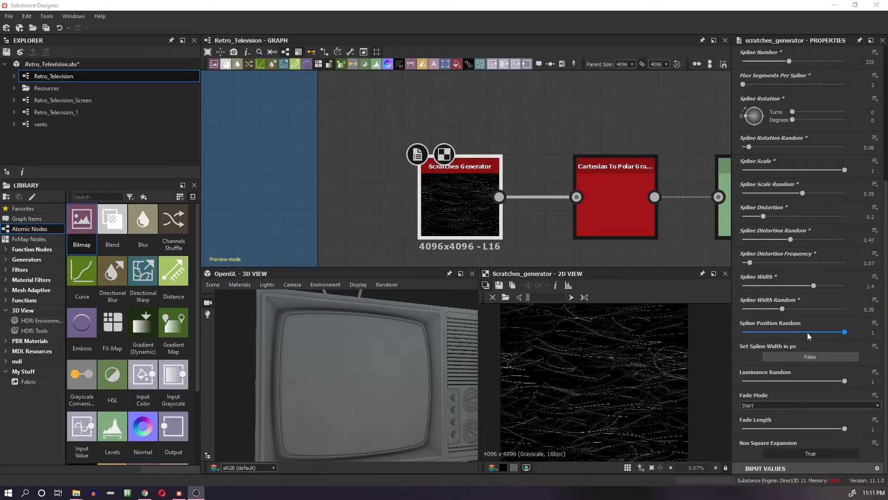
{"action": "left_click", "coordinate": [815, 398]}
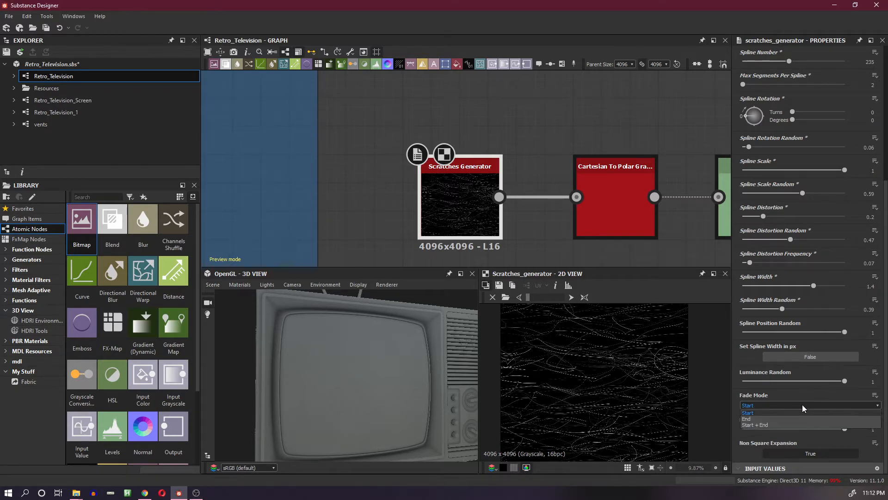
{"action": "key", "text": "Down"}
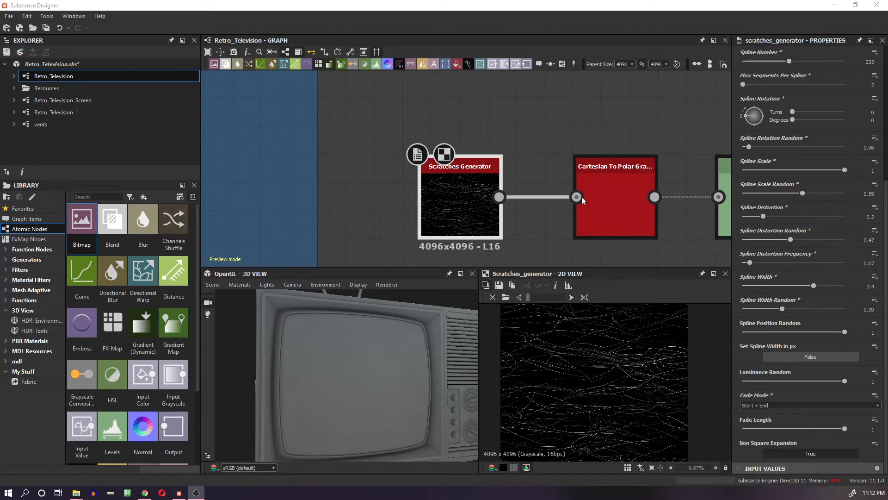
- Preview the duplicated chain's Cartesian To Polar Grayscale, Levels and Blend outputs in turn in the 2D view
{"action": "left_click", "coordinate": [620, 207]}
{"action": "scroll", "coordinate": [589, 347], "scroll_direction": "down", "scroll_amount": 3}
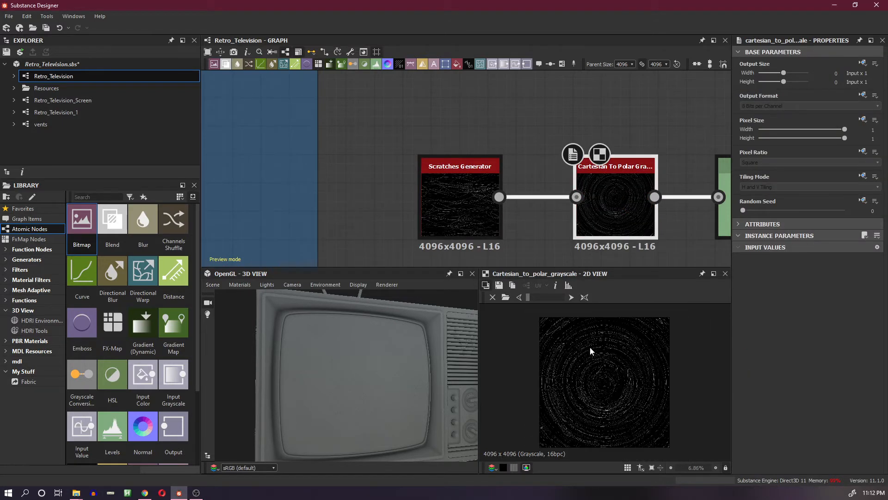
{"action": "middle_click_drag", "start_coordinate": [694, 208], "coordinate": [539, 193]}
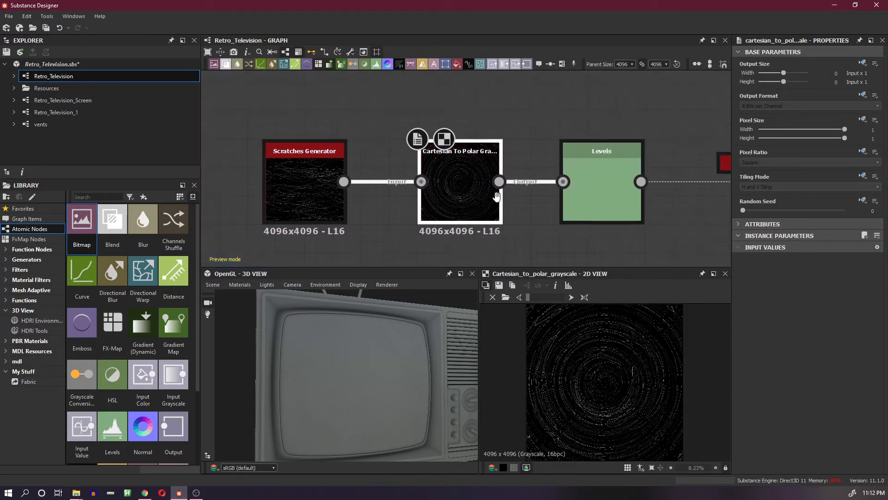
{"action": "left_click", "coordinate": [616, 196]}
{"action": "middle_click_drag", "start_coordinate": [645, 193], "coordinate": [541, 188]}
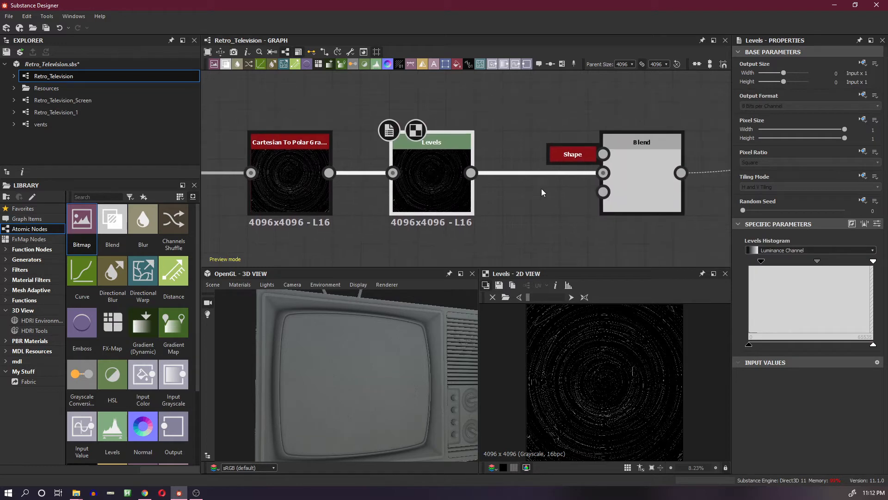
{"action": "left_click", "coordinate": [632, 185]}
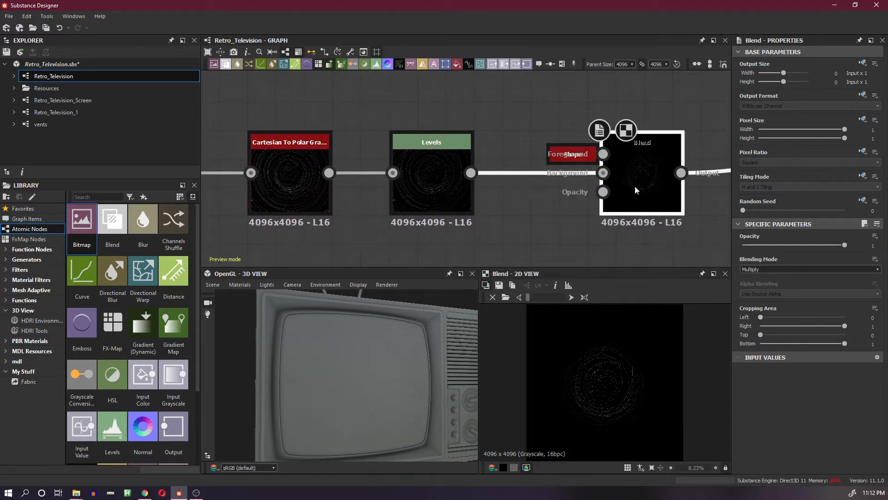
- Preview the output of the duplicated chain's Multi Directional Warp Grayscale in the 2D view
{"action": "middle_click_drag", "start_coordinate": [633, 190], "coordinate": [601, 189]}
{"action": "scroll", "coordinate": [601, 190], "scroll_direction": "down", "scroll_amount": 3}
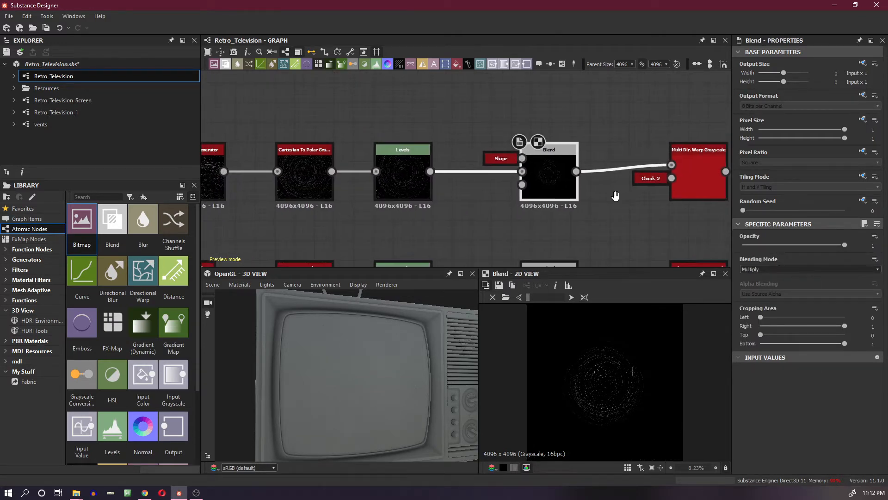
{"action": "left_click", "coordinate": [692, 187]}
{"action": "scroll", "coordinate": [605, 350], "scroll_direction": "up", "scroll_amount": 3}
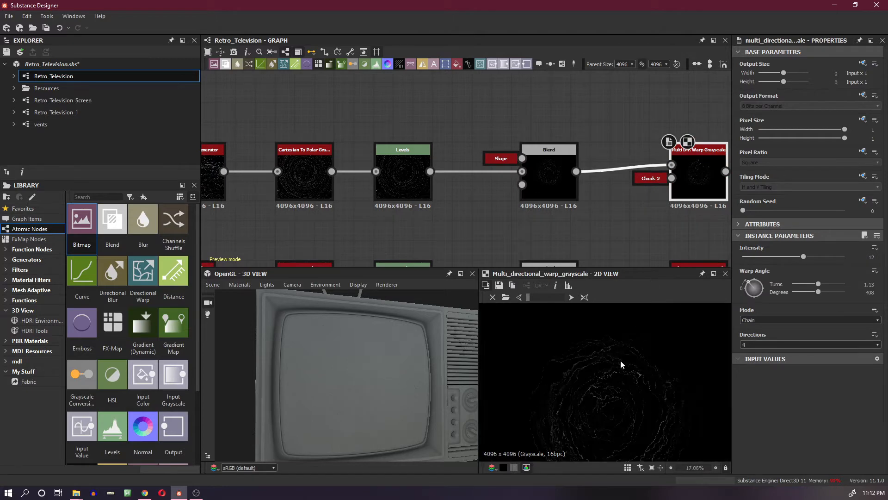
{"action": "scroll", "coordinate": [616, 199], "scroll_direction": "down", "scroll_amount": 3}
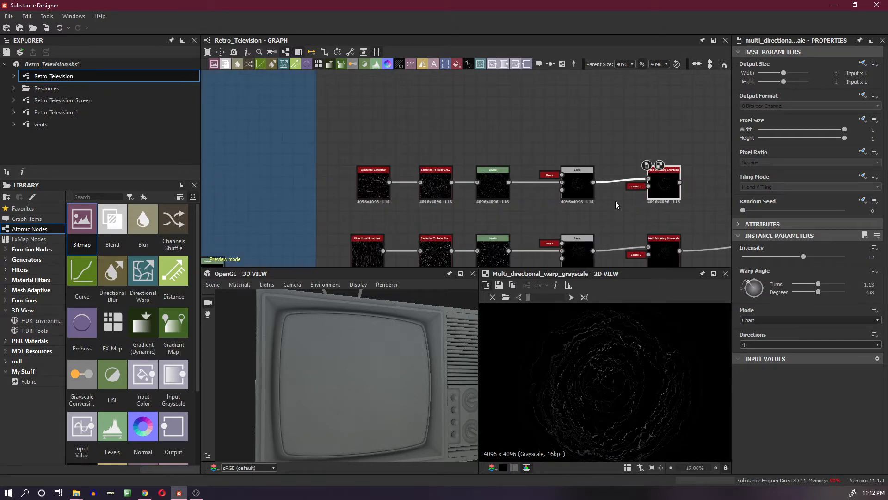
{"action": "middle_click_drag", "start_coordinate": [615, 200], "coordinate": [542, 174]}
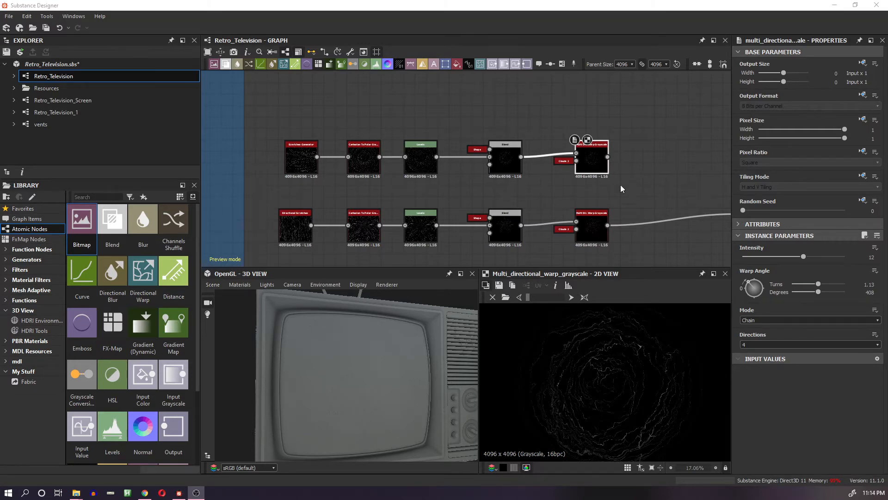
- Compare Directions 2 and 4 on the duplicated chain's Multi Directional Warp Grayscale, settling on 2
{"action": "left_click", "coordinate": [594, 167]}
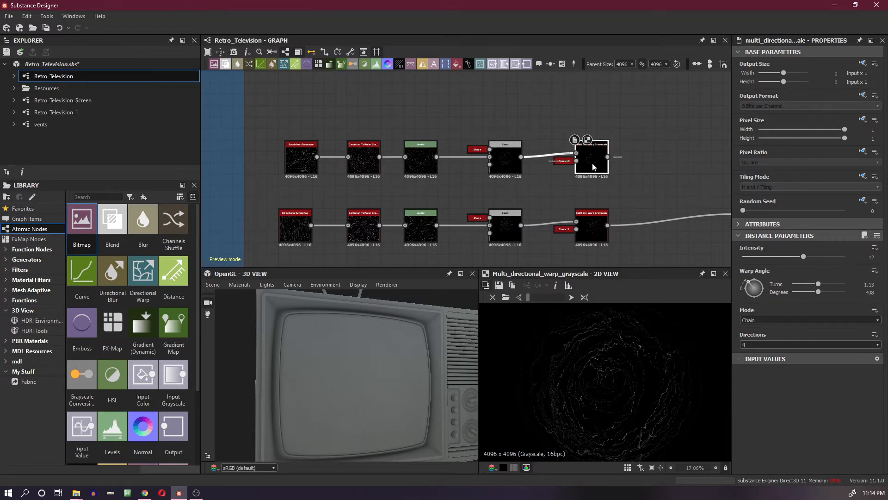
{"action": "left_click", "coordinate": [790, 344]}
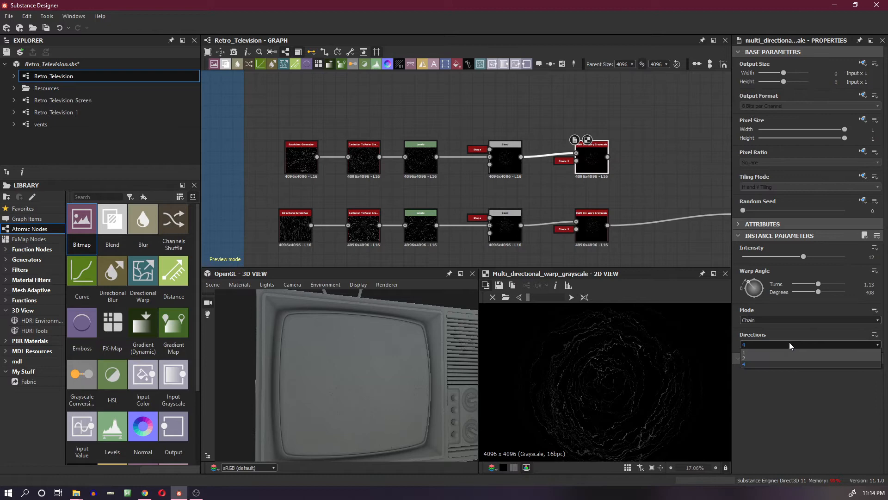
{"action": "left_click", "coordinate": [771, 359]}
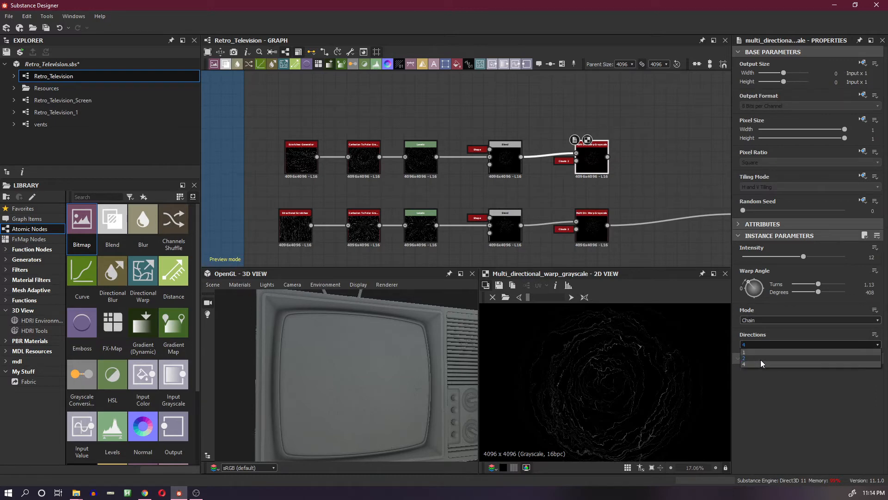
{"action": "left_click", "coordinate": [769, 342]}
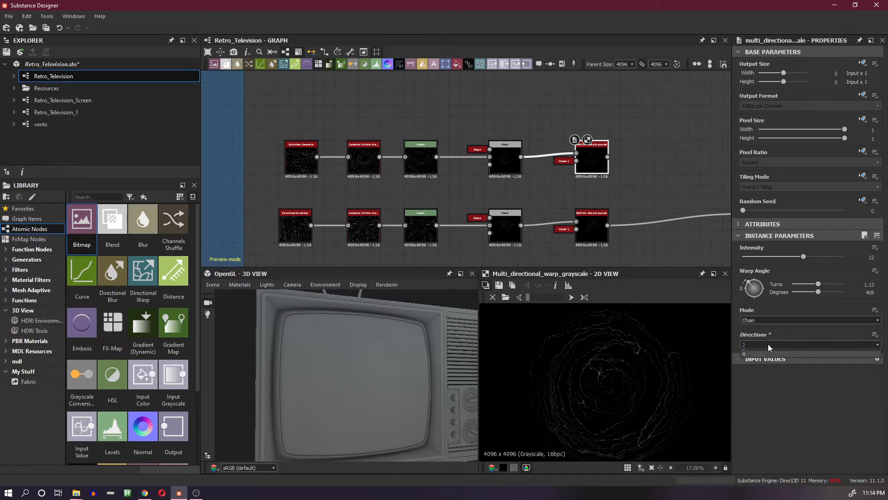
{"action": "left_click", "coordinate": [762, 365]}
{"action": "left_click", "coordinate": [761, 342]}
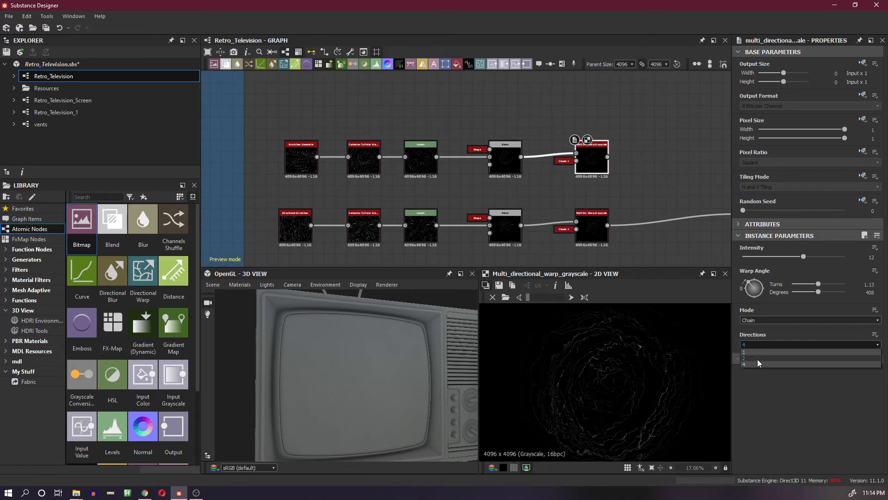
{"action": "left_click", "coordinate": [757, 357]}
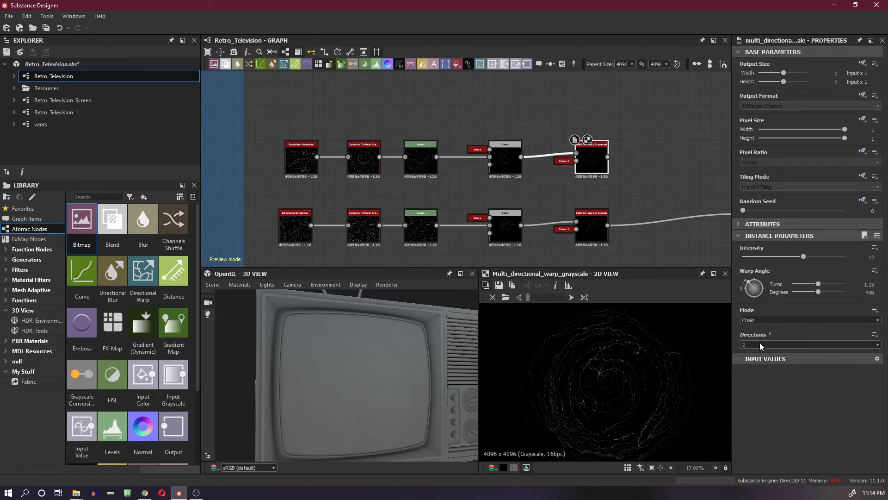
- Set the duplicated chain's warp angle to 409 degrees, keeping Directions at 2
{"action": "left_click", "coordinate": [858, 293]}
{"action": "type", "text": "409"}
{"action": "key", "text": "Return"}
{"action": "left_click", "coordinate": [788, 346]}
{"action": "left_click", "coordinate": [776, 356]}
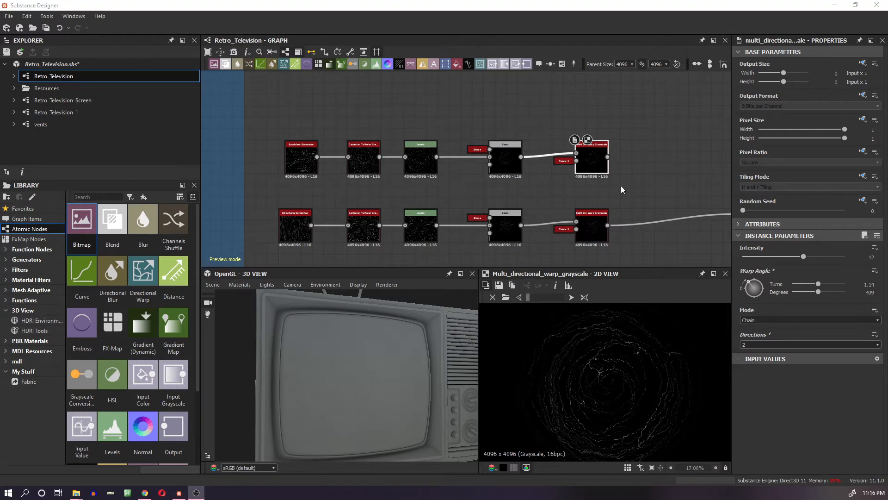
- Connect the duplicated chain's warp output to the final Blend's foreground and set its Blending Mode to Screen
{"action": "scroll", "coordinate": [621, 185], "scroll_direction": "down", "scroll_amount": 3}
{"action": "middle_click_drag", "start_coordinate": [651, 190], "coordinate": [547, 171]}
{"action": "scroll", "coordinate": [547, 172], "scroll_direction": "up", "scroll_amount": 3}
{"action": "left_click_drag", "start_coordinate": [465, 127], "coordinate": [620, 187]}
{"action": "left_click", "coordinate": [630, 194]}
{"action": "left_click", "coordinate": [777, 269]}
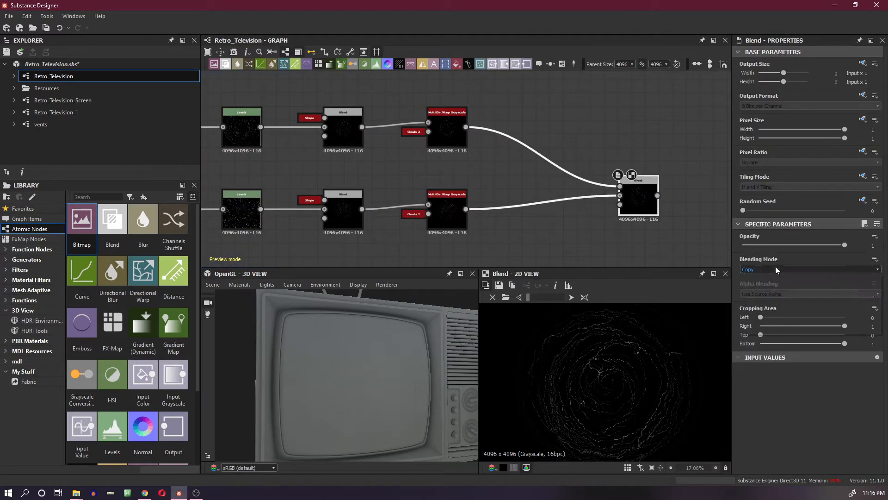
{"action": "scroll", "coordinate": [782, 310], "scroll_direction": "down", "scroll_amount": 2}
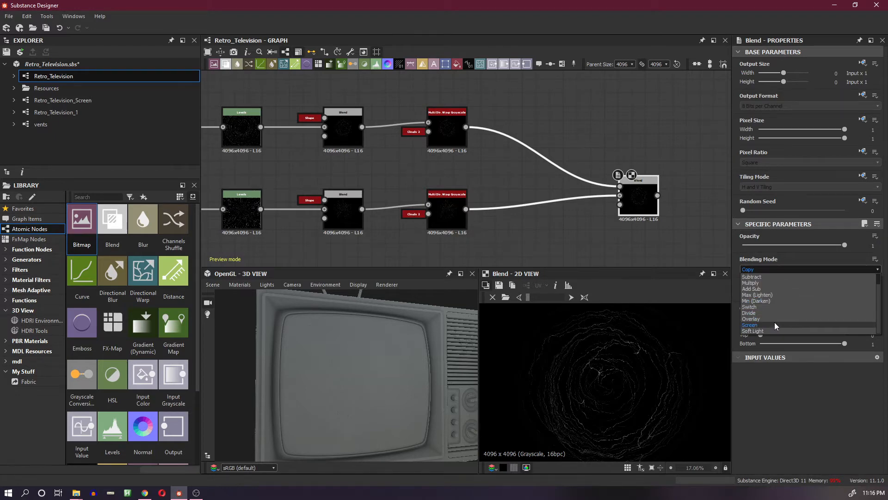
{"action": "left_click", "coordinate": [759, 328]}
- Examine the combined radial and circular scratches of the final Blend close up in the 2D view
{"action": "scroll", "coordinate": [638, 363], "scroll_direction": "up", "scroll_amount": 3}
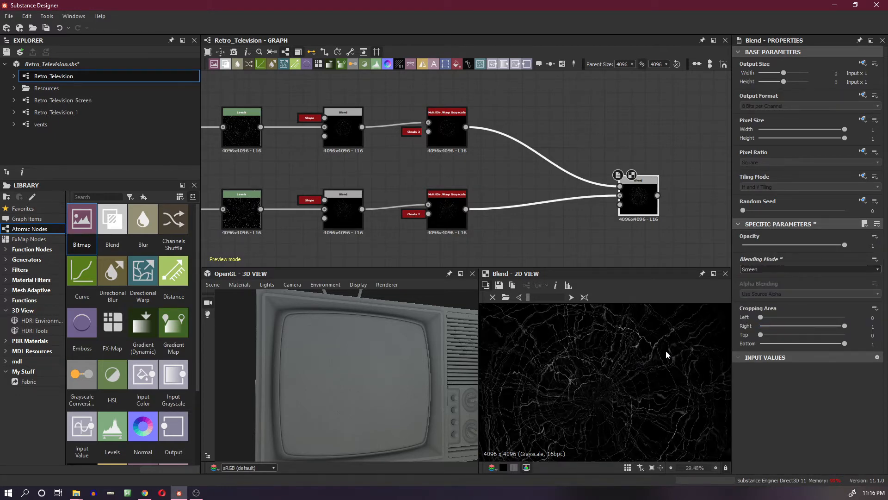
{"action": "middle_click_drag", "start_coordinate": [656, 355], "coordinate": [687, 415]}
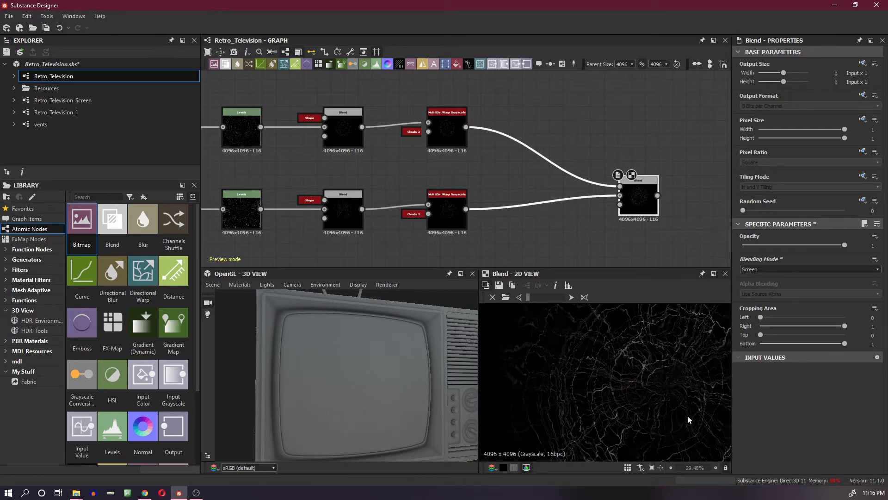
{"action": "scroll", "coordinate": [640, 382], "scroll_direction": "up", "scroll_amount": 2}
{"action": "middle_click_drag", "start_coordinate": [685, 382], "coordinate": [525, 410]}
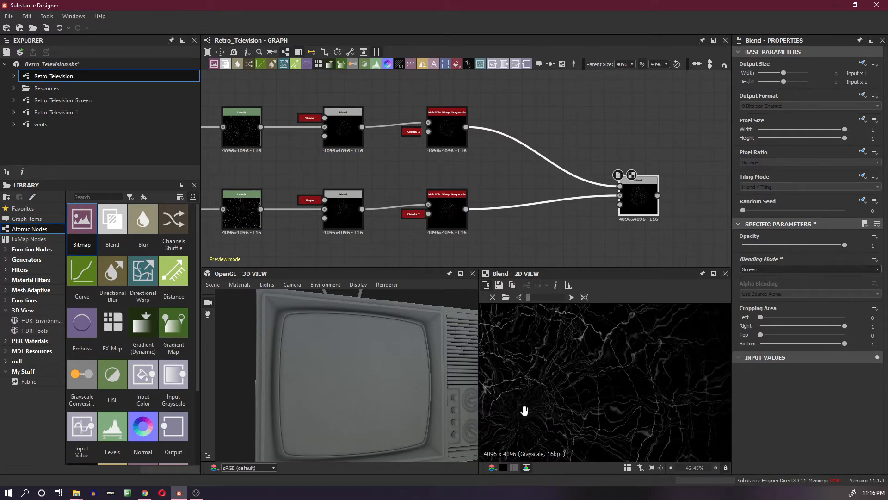
{"action": "middle_click_drag", "start_coordinate": [598, 387], "coordinate": [634, 397]}
{"action": "scroll", "coordinate": [623, 417], "scroll_direction": "up", "scroll_amount": 1}
{"action": "scroll", "coordinate": [634, 396], "scroll_direction": "down", "scroll_amount": 2}
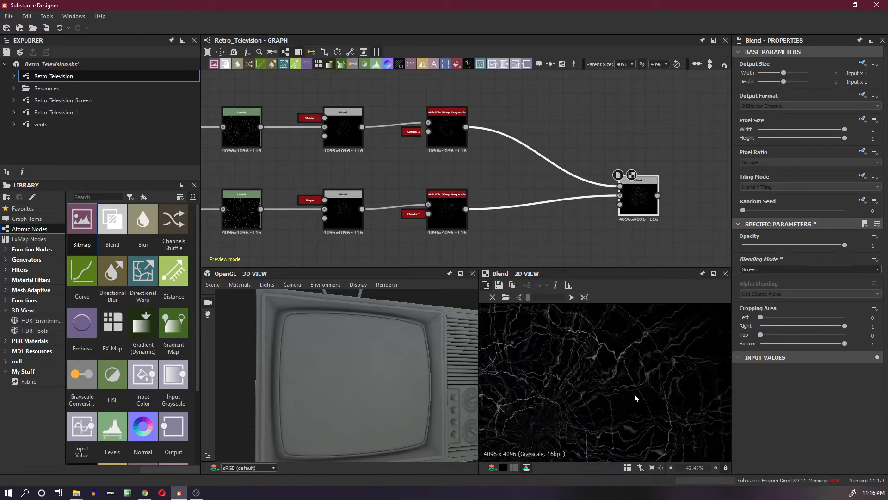
- Try Directions 2 on the radial chain's Multi Directional Warp Grayscale, then restore it to 4
{"action": "left_click", "coordinate": [447, 214]}
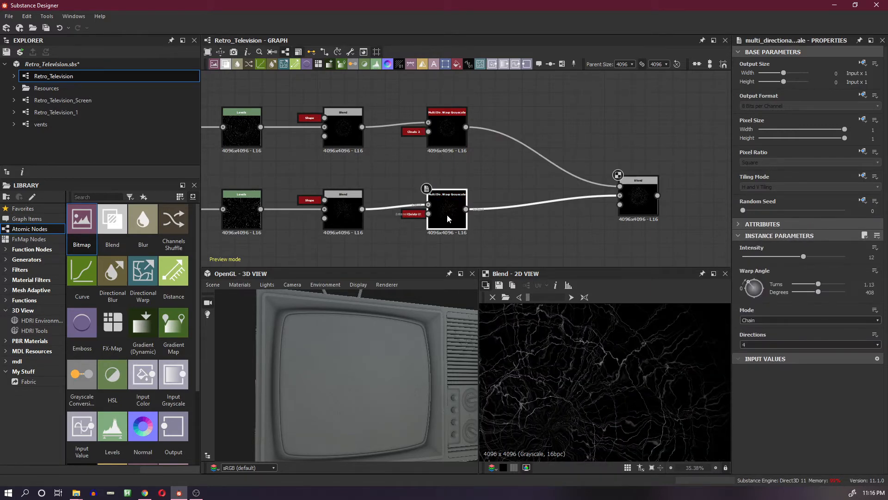
{"action": "left_click", "coordinate": [845, 345]}
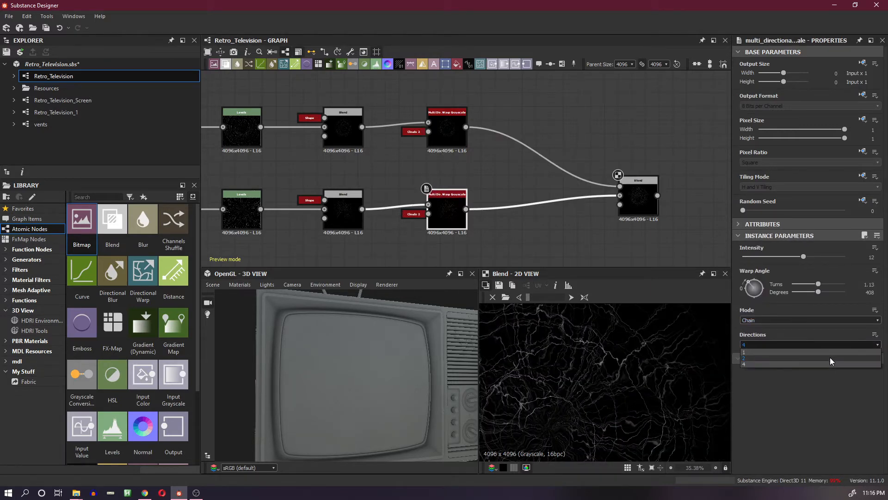
{"action": "left_click", "coordinate": [830, 358]}
{"action": "left_click", "coordinate": [820, 344]}
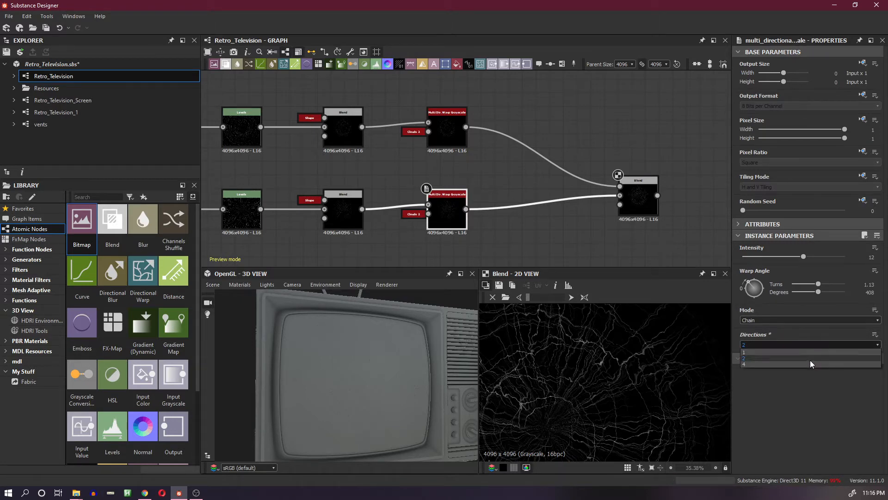
{"action": "left_click", "coordinate": [809, 363]}
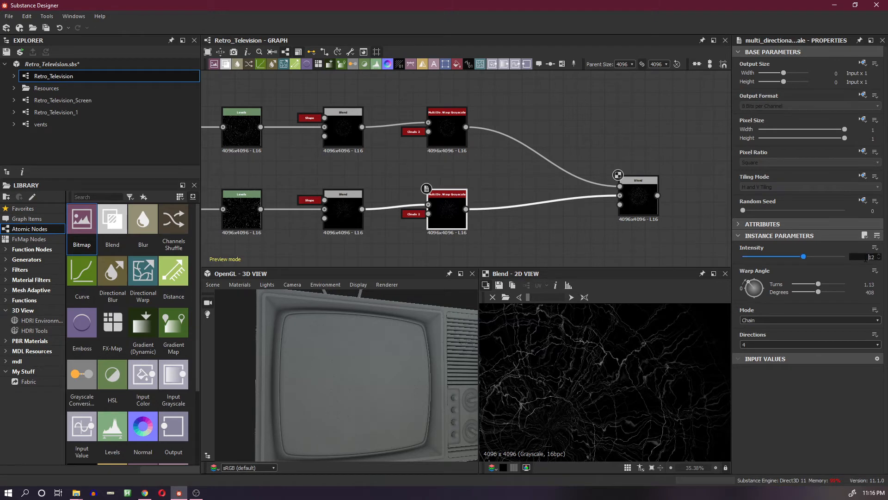
- Set the Intensity of the radial chain's Multi Directional Warp Grayscale to 10
{"action": "double_click", "coordinate": [865, 257]}
{"action": "type", "text": "10"}
{"action": "key", "text": "Return"}
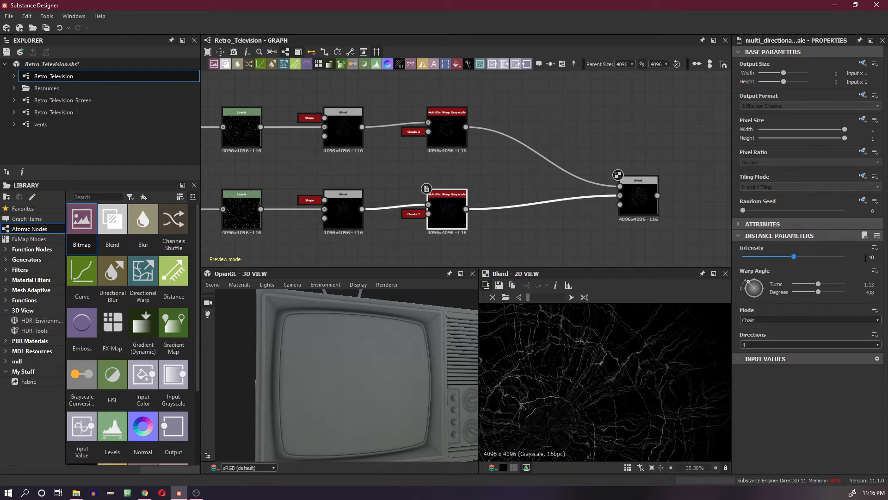
{"action": "scroll", "coordinate": [665, 336], "scroll_direction": "down", "scroll_amount": 2}
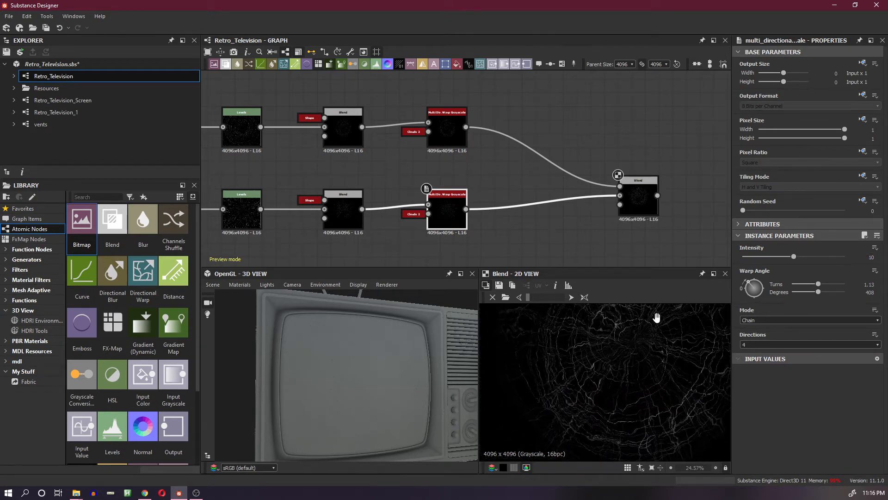
{"action": "middle_click_drag", "start_coordinate": [659, 348], "coordinate": [630, 404]}
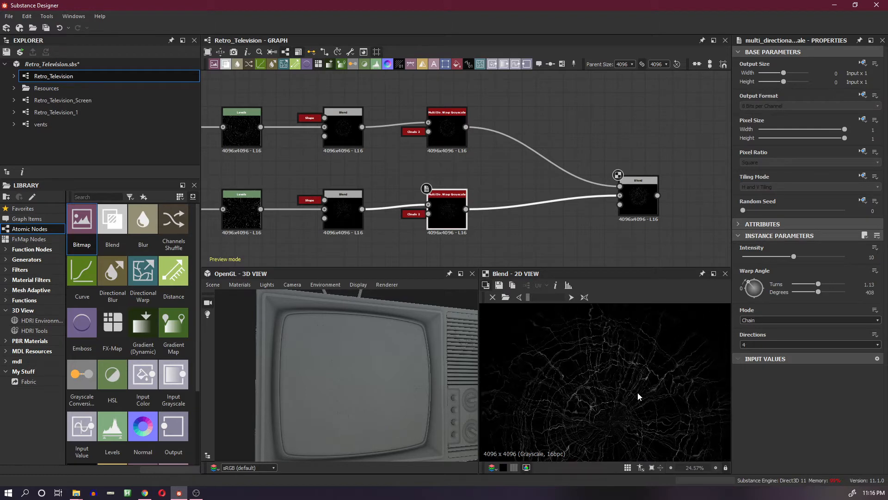
- Adjust the midtones of the radial and circular chains' Levels nodes to balance the brightness of the blended scratches
{"action": "left_click", "coordinate": [242, 213]}
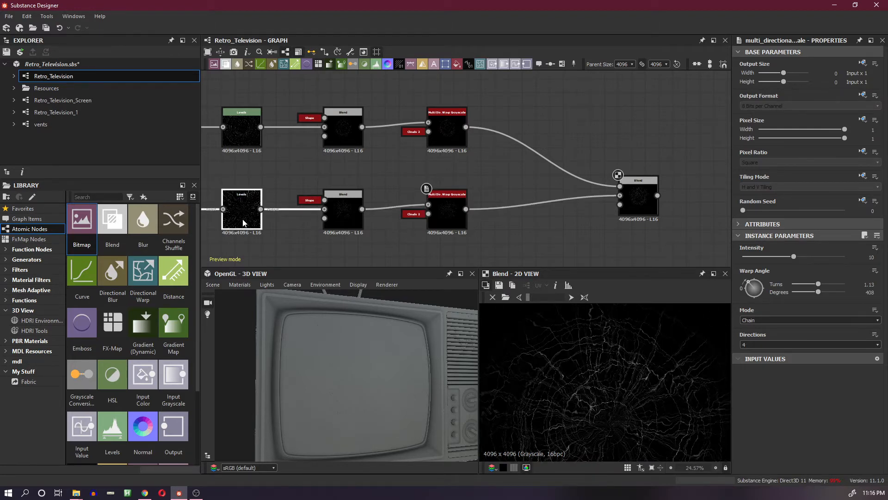
{"action": "mouse_move", "coordinate": [817, 261]}
{"action": "left_mouse_down"}
{"action": "mouse_move", "coordinate": [829, 262]}
{"action": "mouse_move", "coordinate": [817, 264]}
{"action": "left_mouse_up"}
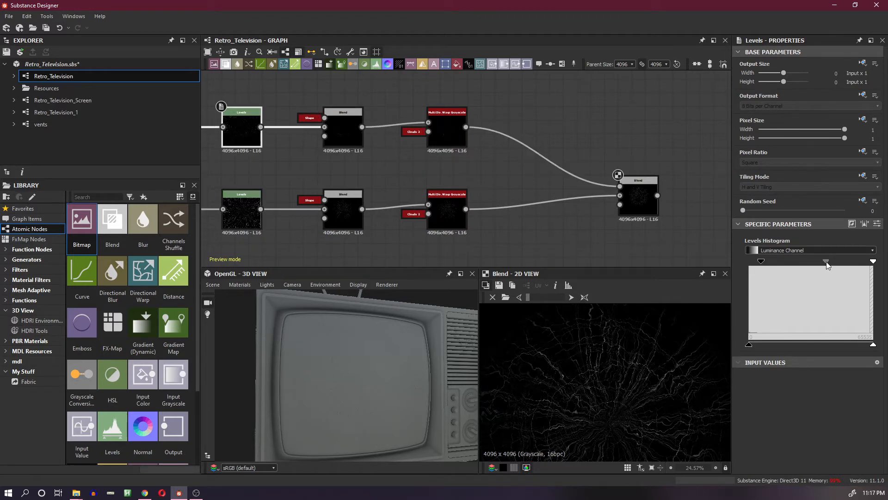
{"action": "left_click_drag", "start_coordinate": [819, 264], "coordinate": [817, 265]}
{"action": "mouse_move", "coordinate": [629, 393]}
{"action": "middle_mouse_down"}
{"action": "mouse_move", "coordinate": [642, 307]}
{"action": "mouse_move", "coordinate": [680, 346]}
{"action": "mouse_move", "coordinate": [668, 325]}
{"action": "mouse_move", "coordinate": [690, 426]}
{"action": "mouse_move", "coordinate": [673, 394]}
{"action": "mouse_move", "coordinate": [680, 426]}
{"action": "mouse_move", "coordinate": [668, 354]}
{"action": "mouse_move", "coordinate": [680, 422]}
{"action": "mouse_move", "coordinate": [657, 402]}
{"action": "mouse_move", "coordinate": [641, 360]}
{"action": "mouse_move", "coordinate": [641, 381]}
{"action": "middle_mouse_up"}
{"action": "scroll", "coordinate": [655, 401], "scroll_direction": "down", "scroll_amount": 2}
{"action": "scroll", "coordinate": [633, 365], "scroll_direction": "up", "scroll_amount": 1}
{"action": "scroll", "coordinate": [633, 361], "scroll_direction": "down", "scroll_amount": 2}
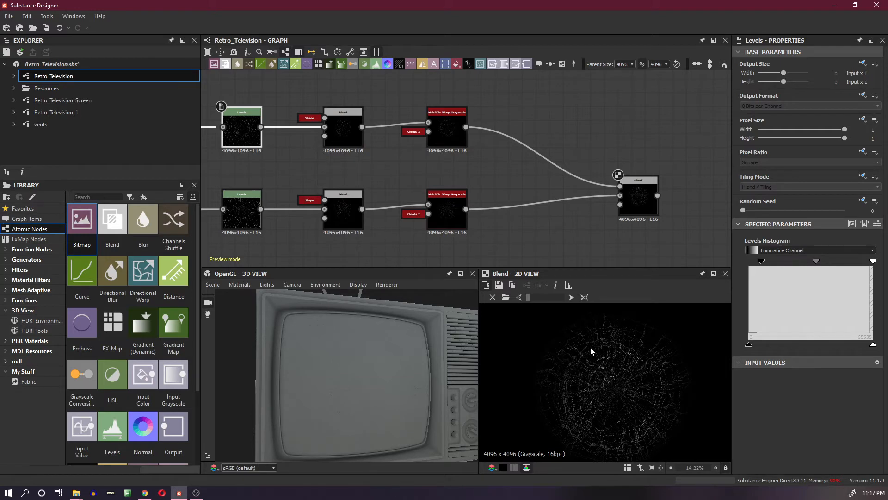
- Preview the radial chain's Shape, its Multi Directional Warp Grayscale and the final Blend in turn in the 2D view
{"action": "middle_click_drag", "start_coordinate": [390, 233], "coordinate": [590, 229]}
{"action": "middle_click_drag", "start_coordinate": [513, 223], "coordinate": [485, 247]}
{"action": "scroll", "coordinate": [499, 229], "scroll_direction": "up", "scroll_amount": 1}
{"action": "scroll", "coordinate": [499, 229], "scroll_direction": "up", "scroll_amount": 1}
{"action": "scroll", "coordinate": [499, 229], "scroll_direction": "down", "scroll_amount": 1}
{"action": "left_click", "coordinate": [369, 214]}
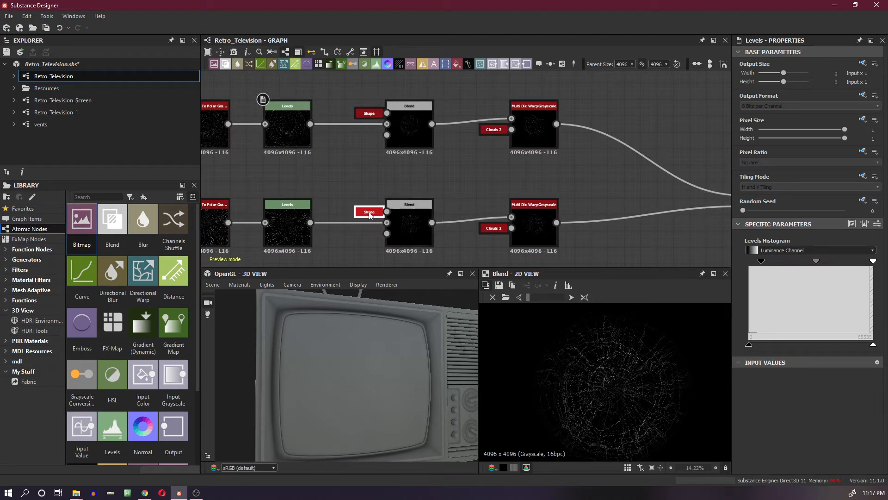
{"action": "double_click", "coordinate": [369, 213]}
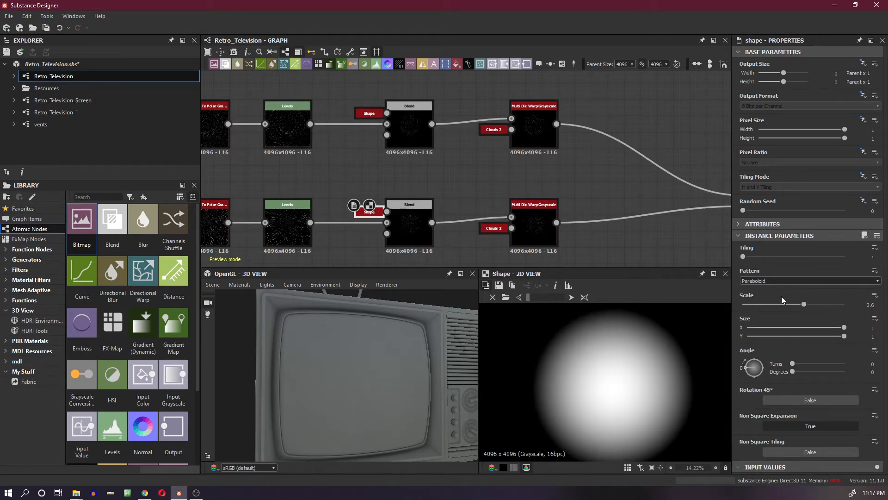
{"action": "double_click", "coordinate": [534, 235]}
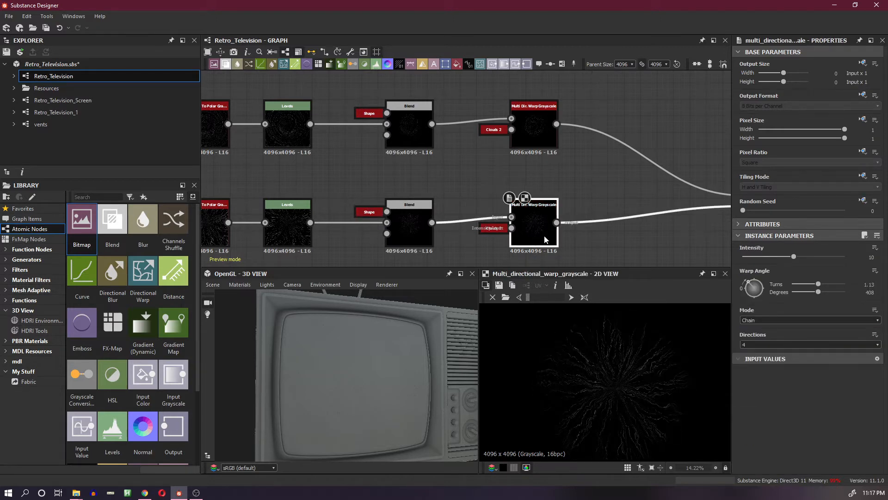
{"action": "middle_click_drag", "start_coordinate": [629, 242], "coordinate": [527, 234]}
{"action": "double_click", "coordinate": [662, 203]}
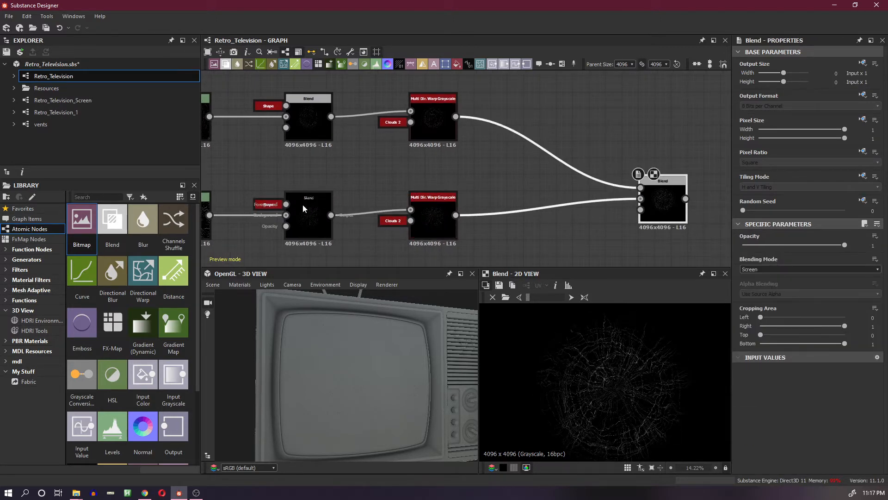
- Set the Scale of the radial chain's Shape to 0.62
{"action": "left_click", "coordinate": [276, 204]}
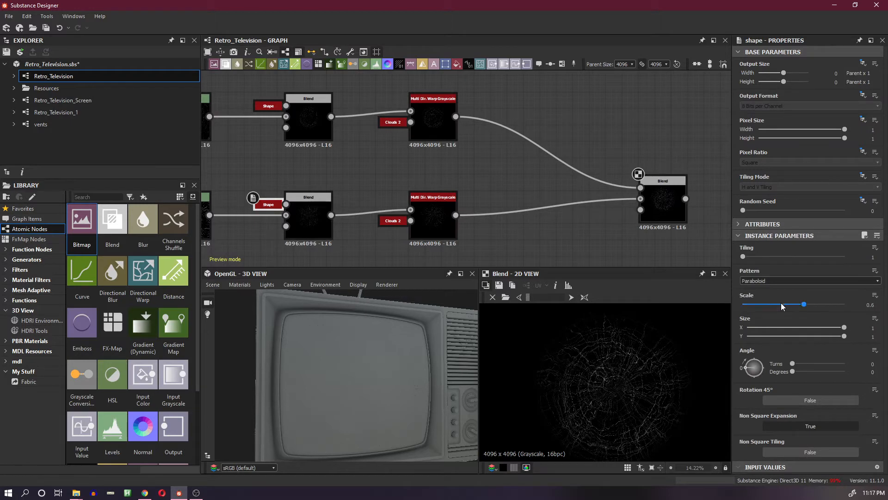
{"action": "mouse_move", "coordinate": [804, 304]}
{"action": "left_mouse_down"}
{"action": "mouse_move", "coordinate": [816, 305]}
{"action": "mouse_move", "coordinate": [801, 305]}
{"action": "left_mouse_up"}
{"action": "double_click", "coordinate": [868, 305]}
{"action": "type", "text": "0.62"}
{"action": "key", "text": "Return"}
- Set the Scale of the circular chain's Shape to 0.58
{"action": "left_click", "coordinate": [269, 105]}
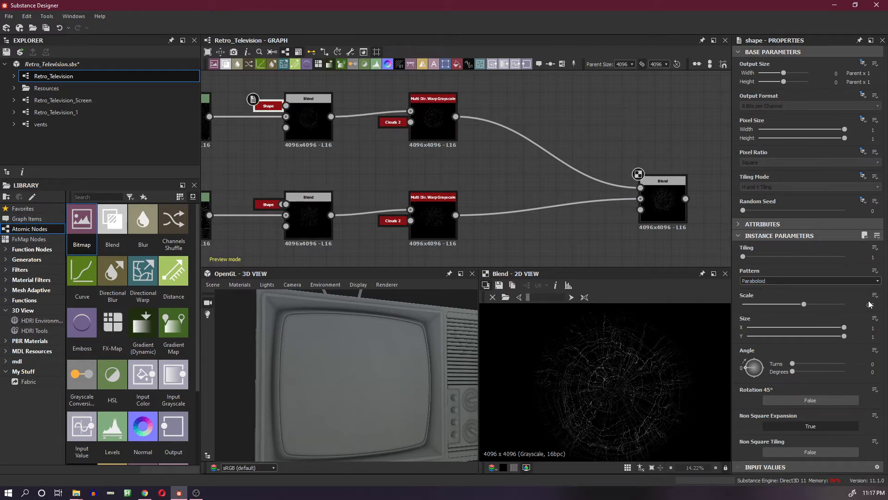
{"action": "left_click", "coordinate": [870, 304]}
{"action": "key", "text": "BackSpace"}
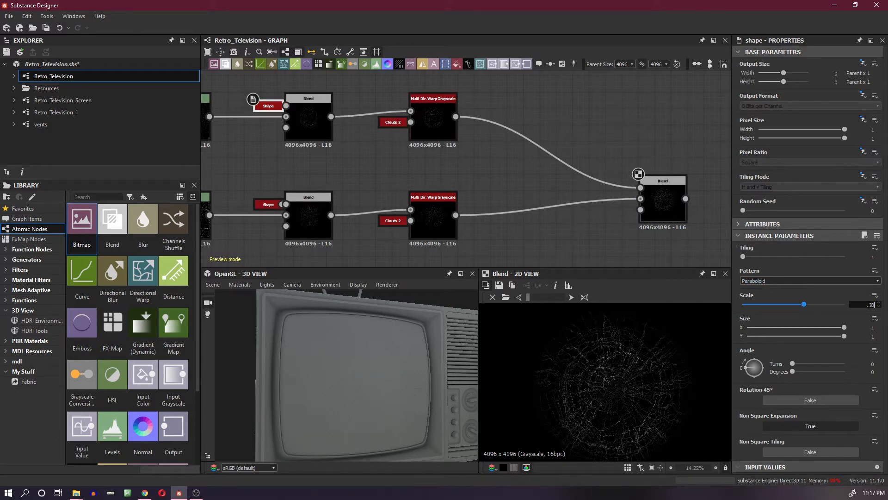
{"action": "key", "text": "Return"}
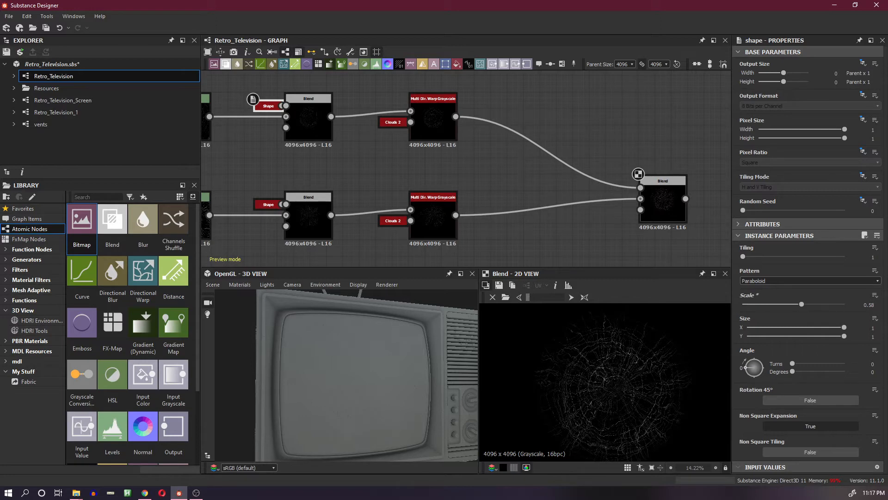
- Raise the black input level in the Levels nodes of the radial and circular chains to thin out the faint scratches
{"action": "middle_click_drag", "start_coordinate": [360, 183], "coordinate": [480, 172]}
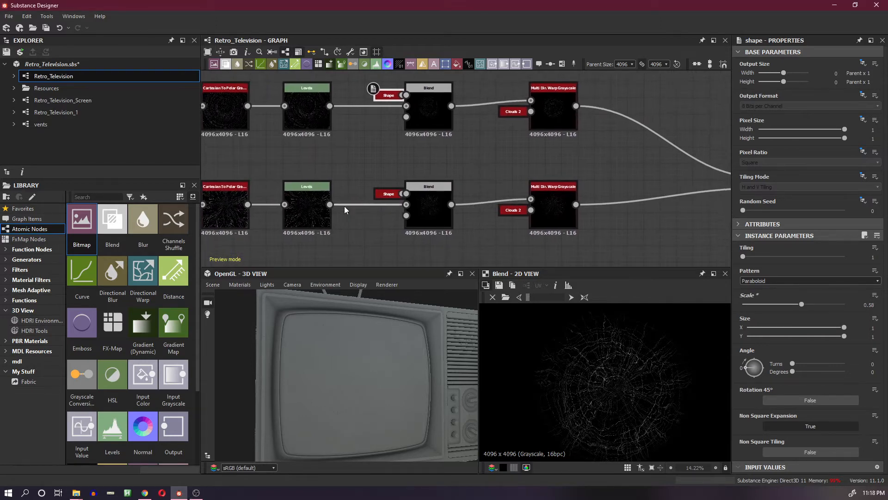
{"action": "left_click", "coordinate": [312, 209]}
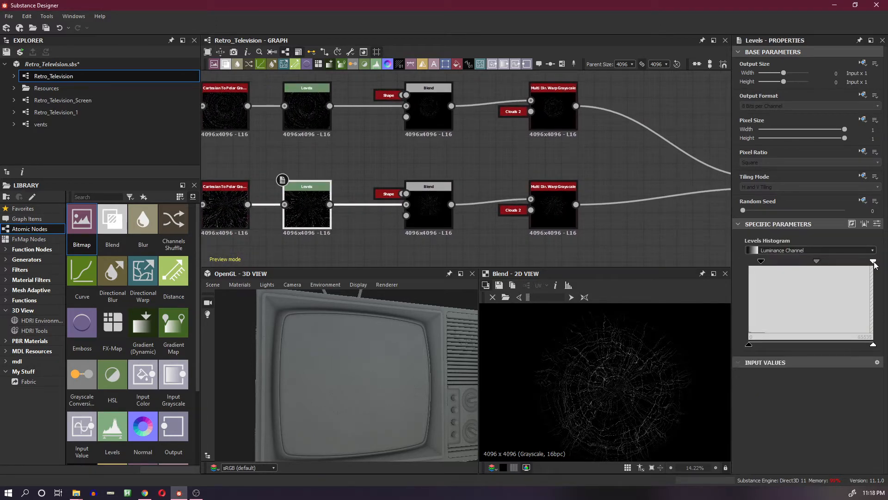
{"action": "mouse_move", "coordinate": [761, 262]}
{"action": "left_mouse_down"}
{"action": "mouse_move", "coordinate": [792, 263]}
{"action": "mouse_move", "coordinate": [776, 267]}
{"action": "left_mouse_up"}
{"action": "left_click", "coordinate": [307, 107]}
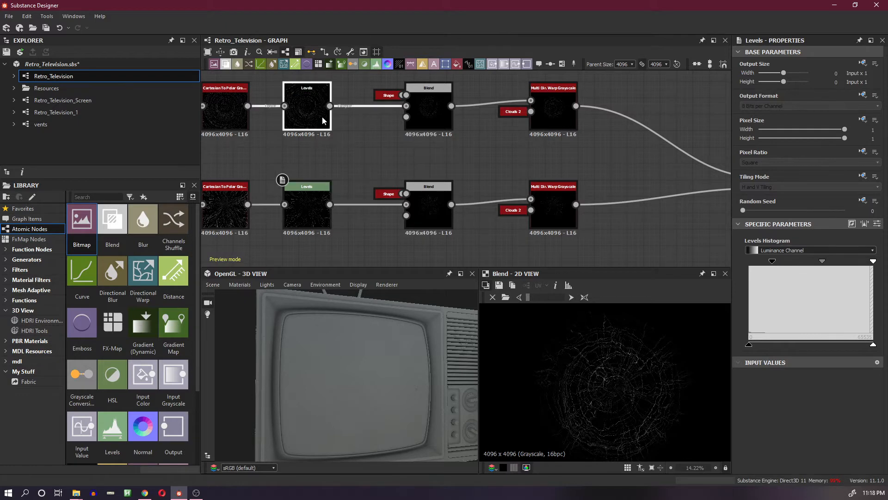
{"action": "left_click_drag", "start_coordinate": [761, 261], "coordinate": [781, 267]}
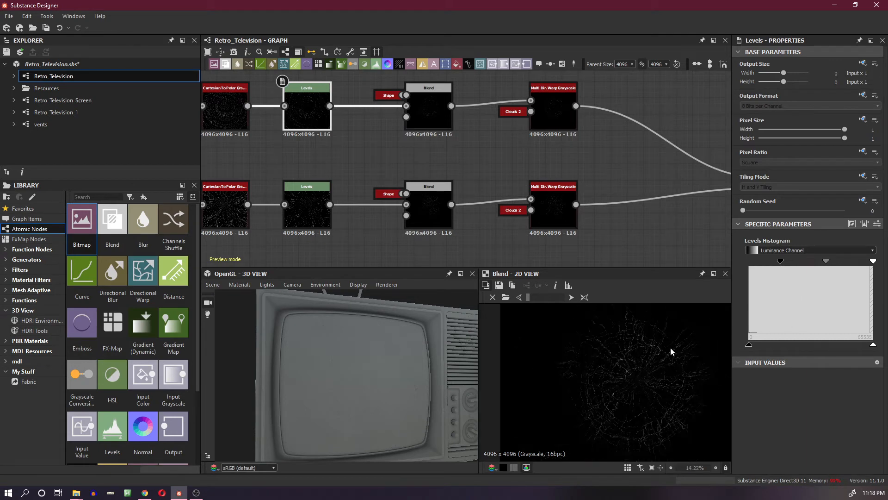
{"action": "scroll", "coordinate": [670, 347], "scroll_direction": "down", "scroll_amount": 2}
{"action": "scroll", "coordinate": [650, 350], "scroll_direction": "up", "scroll_amount": 1}
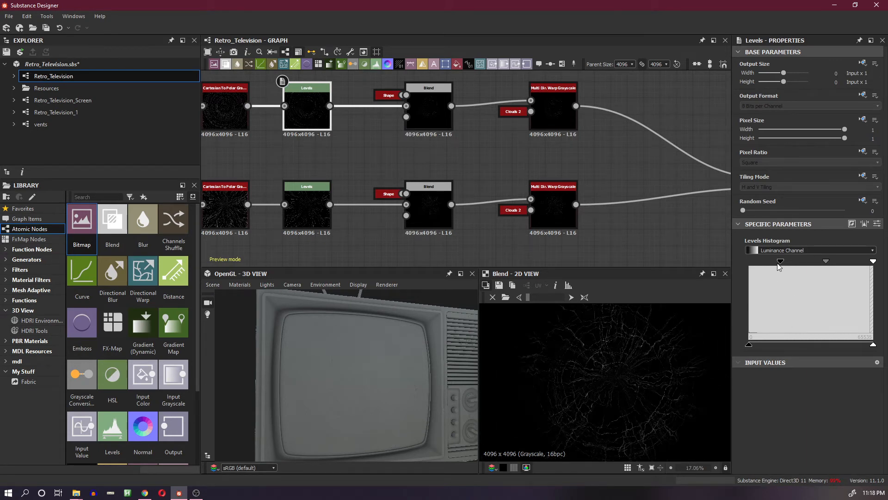
{"action": "mouse_move", "coordinate": [778, 264]}
{"action": "left_mouse_down"}
{"action": "mouse_move", "coordinate": [792, 262]}
{"action": "mouse_move", "coordinate": [772, 266]}
{"action": "left_mouse_up"}
{"action": "left_click", "coordinate": [318, 216]}
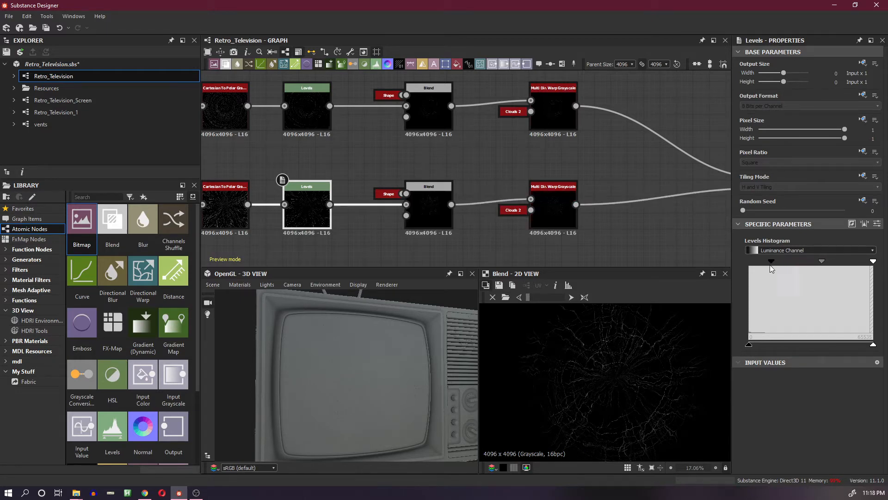
{"action": "scroll", "coordinate": [648, 334], "scroll_direction": "down", "scroll_amount": 2}
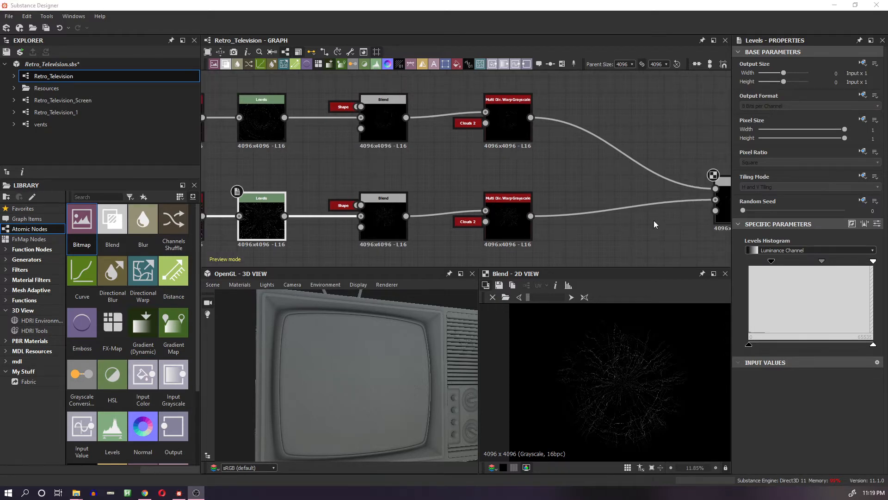
- Add a Blur HQ Grayscale node after the final Blend of the two scratch chains
{"action": "middle_click_drag", "start_coordinate": [647, 221], "coordinate": [359, 211]}
{"action": "left_click", "coordinate": [458, 207]}
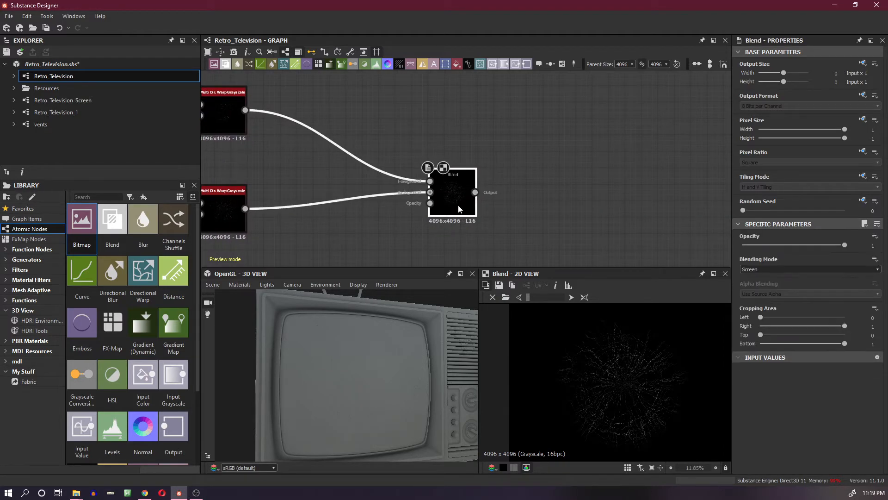
{"action": "key", "text": "space"}
{"action": "type", "text": "blur"}
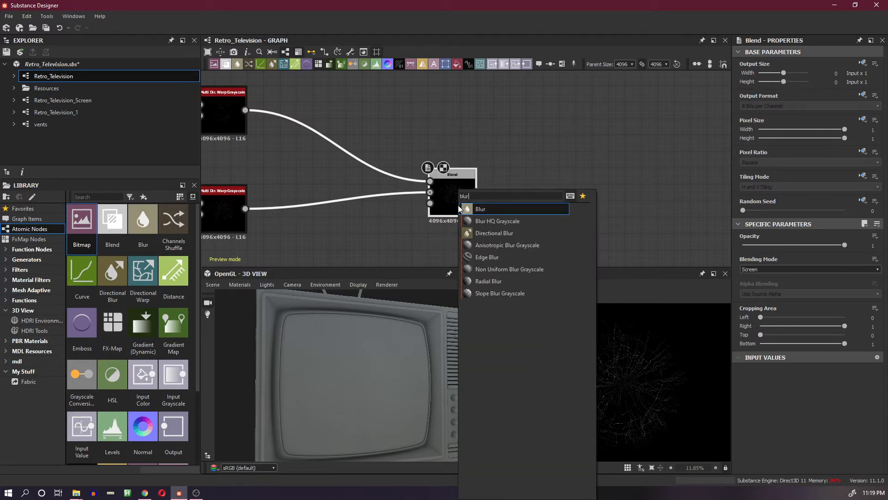
{"action": "left_click", "coordinate": [549, 221]}
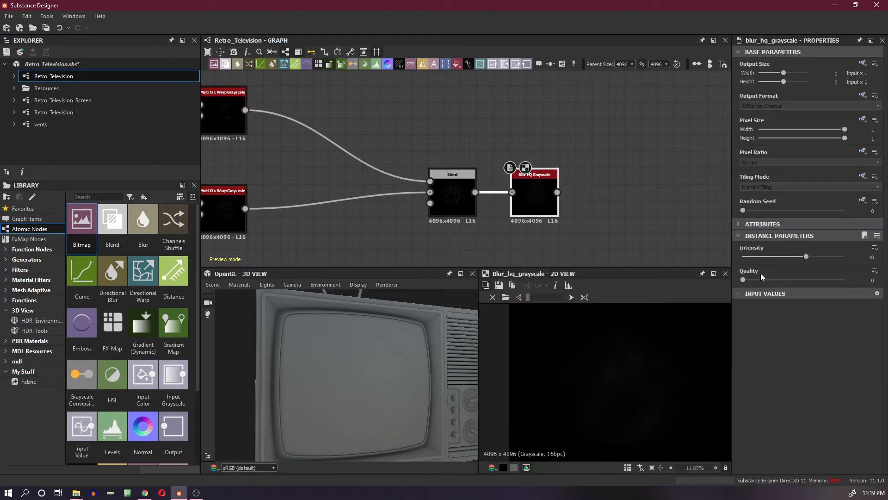
- Set the Blur HQ Grayscale's Quality to 1 and its Intensity to 1
{"action": "left_click_drag", "start_coordinate": [758, 279], "coordinate": [845, 280]}
{"action": "double_click", "coordinate": [864, 257]}
{"action": "type", "text": "1"}
{"action": "key", "text": "Return"}
{"action": "scroll", "coordinate": [665, 360], "scroll_direction": "up", "scroll_amount": 3}
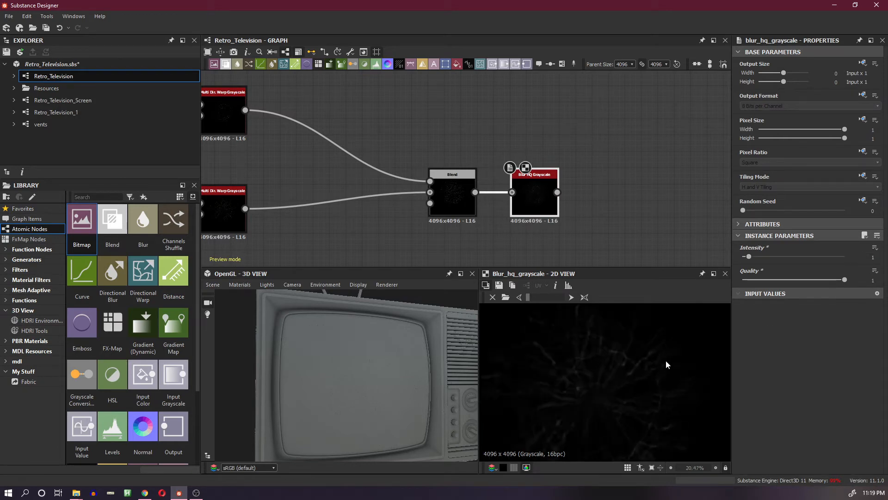
- Add an Auto Levels node after the Blur HQ Grayscale
{"action": "middle_click_drag", "start_coordinate": [582, 210], "coordinate": [431, 207]}
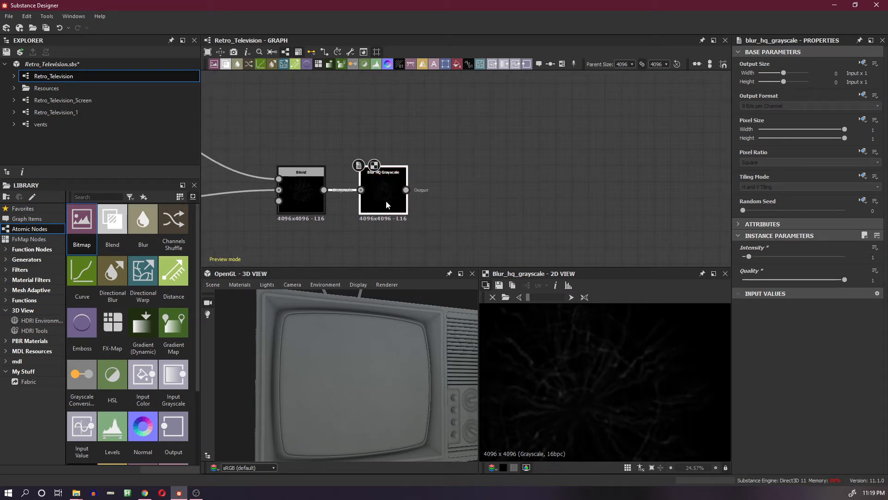
{"action": "key", "text": "space"}
{"action": "type", "text": "auto"}
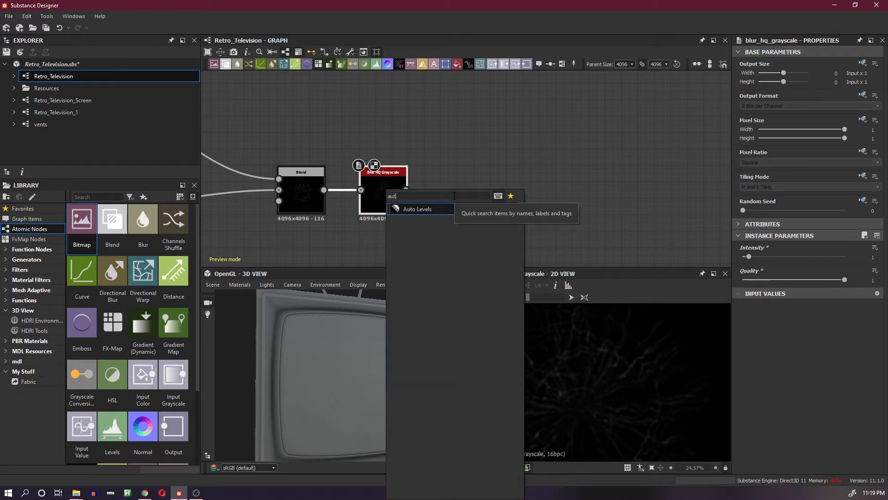
{"action": "left_click", "coordinate": [416, 209]}
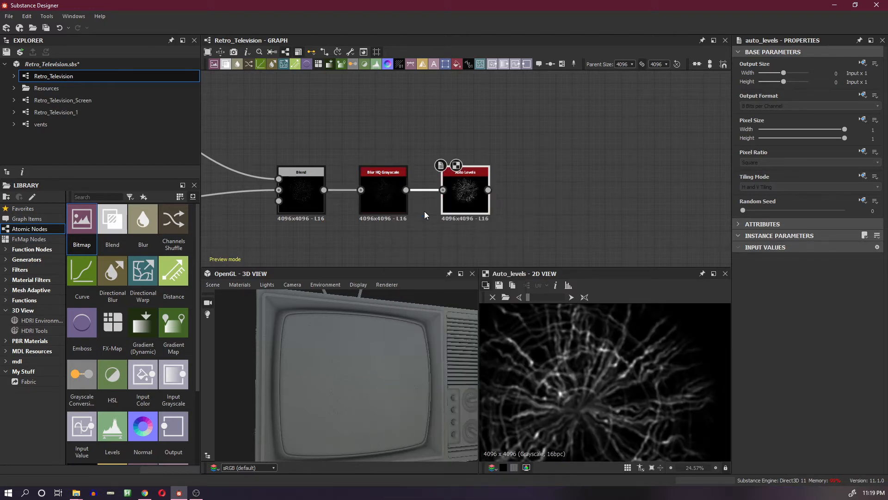
{"action": "scroll", "coordinate": [609, 359], "scroll_direction": "down", "scroll_amount": 1}
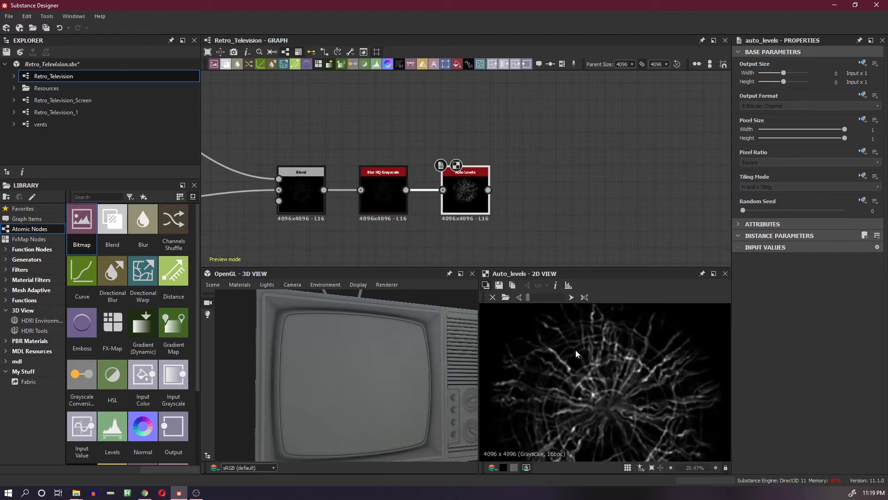
- Add a Slope Blur Grayscale node after Auto Levels and move the incoming link to its Slope input
{"action": "key", "text": "space"}
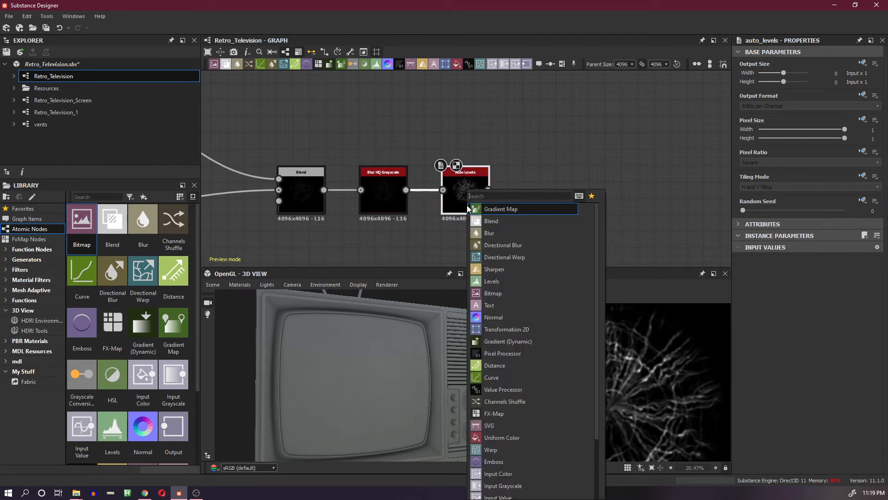
{"action": "type", "text": "slop"}
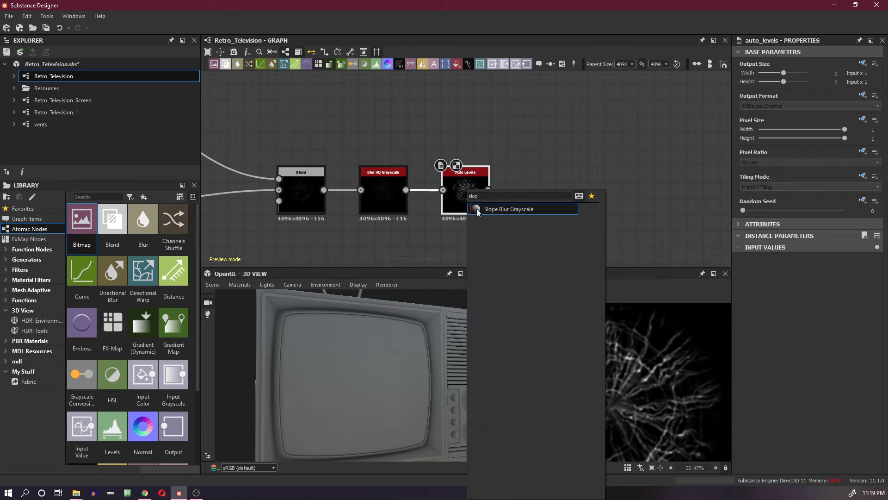
{"action": "left_click", "coordinate": [491, 209]}
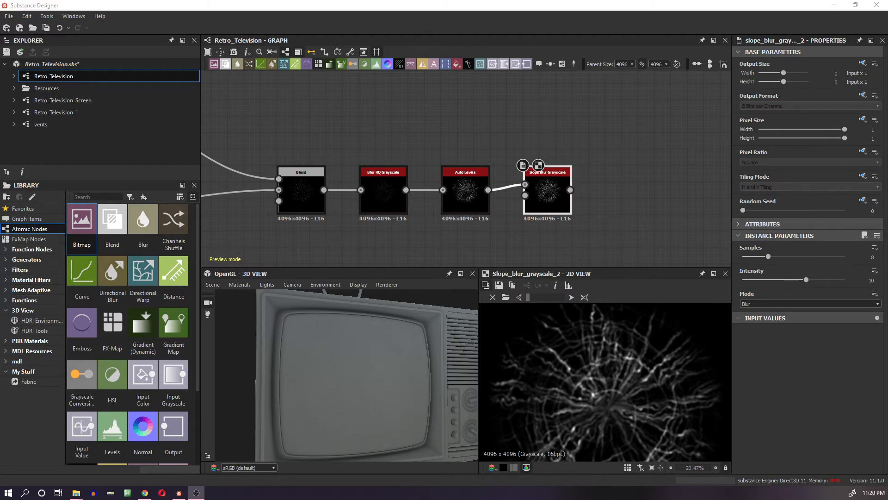
{"action": "left_click_drag", "start_coordinate": [525, 185], "coordinate": [525, 195]}
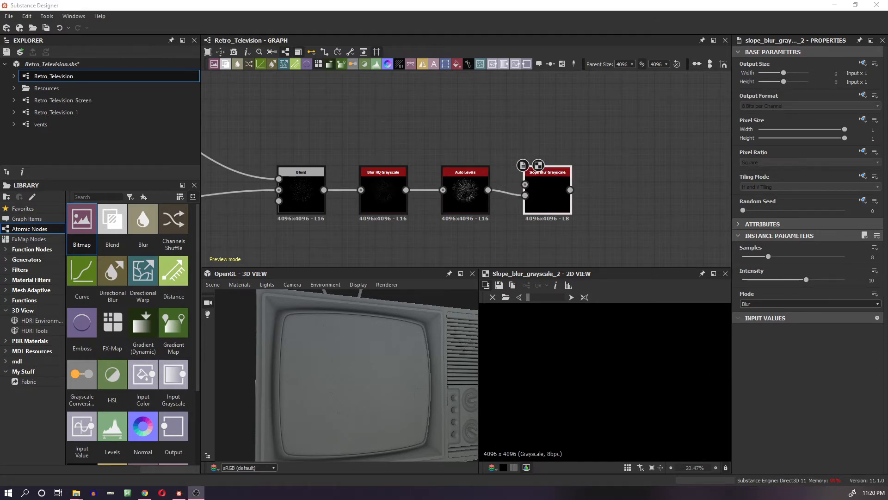
- Move the Blur HQ Grayscale and Auto Levels nodes lower and connect the Blend output to the Slope Blur's Grayscale input
{"action": "scroll", "coordinate": [415, 190], "scroll_direction": "down", "scroll_amount": 2}
{"action": "scroll", "coordinate": [414, 187], "scroll_direction": "up", "scroll_amount": 2}
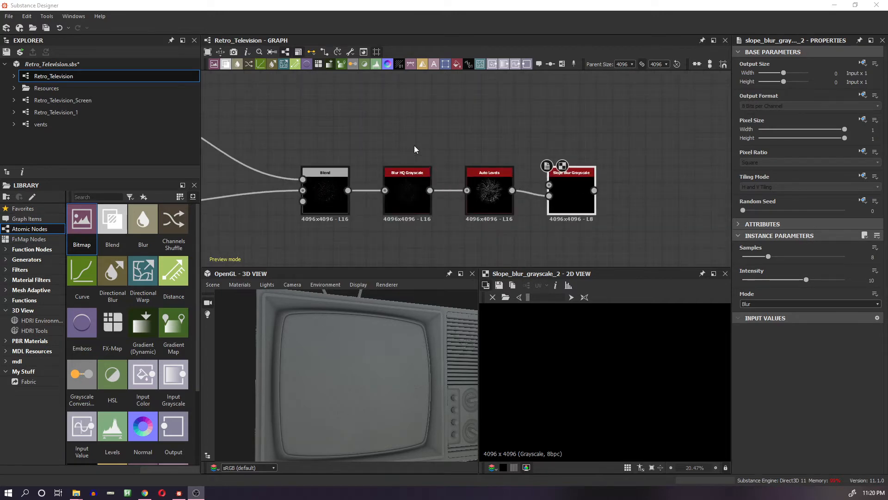
{"action": "left_click_drag", "start_coordinate": [414, 146], "coordinate": [486, 229]}
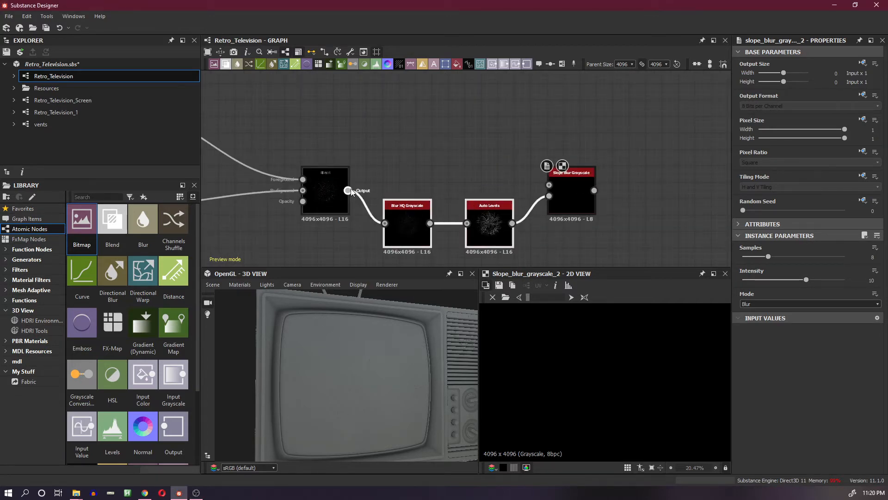
{"action": "left_click_drag", "start_coordinate": [351, 188], "coordinate": [551, 185]}
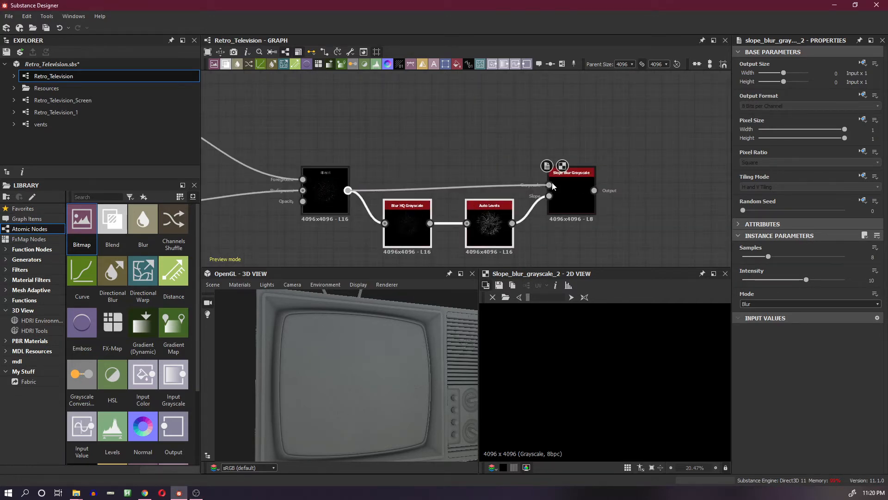
{"action": "left_click", "coordinate": [572, 207]}
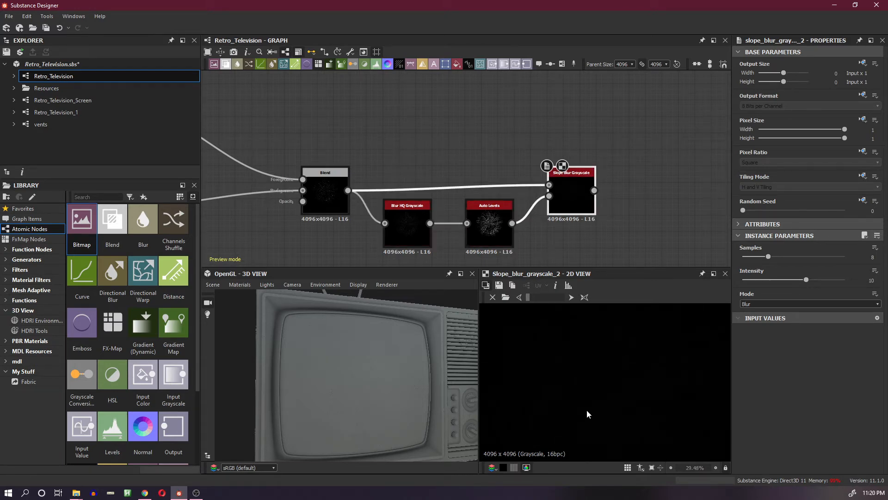
- Set the Slope Blur Grayscale's Samples to 32, Intensity to 0.05 and Mode to Min
{"action": "scroll", "coordinate": [591, 400], "scroll_direction": "up", "scroll_amount": 3}
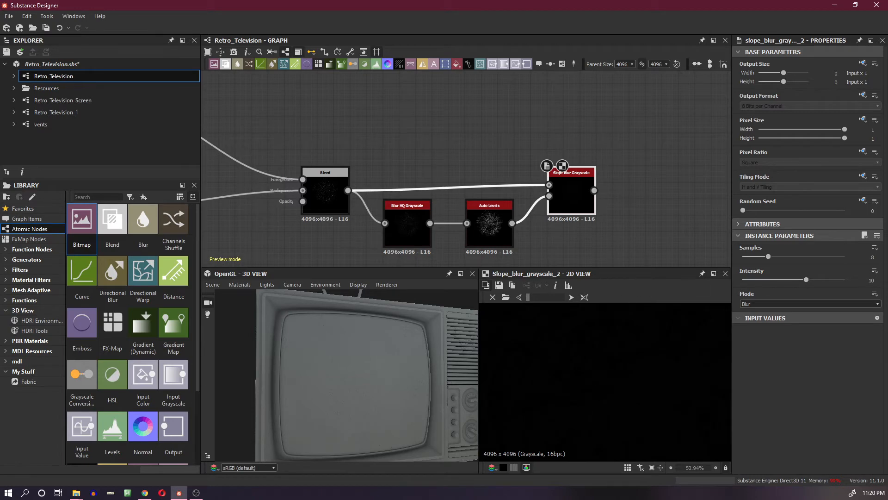
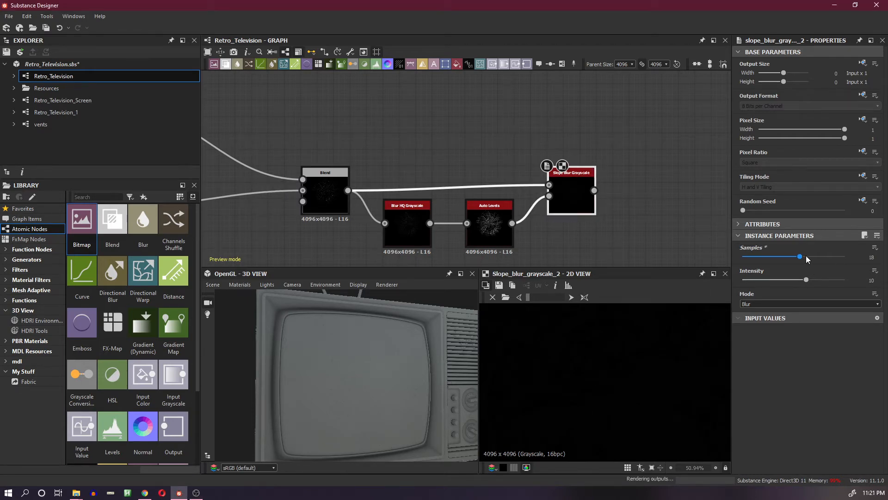
{"action": "left_click_drag", "start_coordinate": [816, 256], "coordinate": [866, 260]}
{"action": "left_click", "coordinate": [870, 280]}
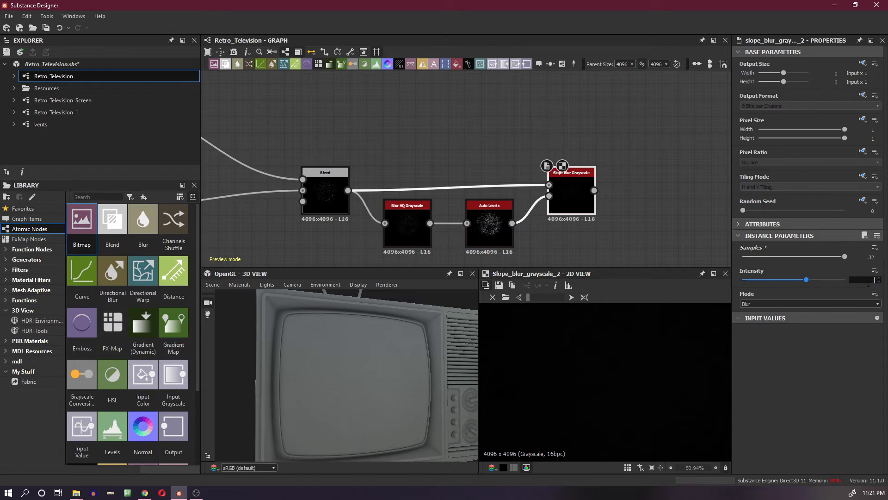
{"action": "type", "text": ".05"}
{"action": "key", "text": "Return"}
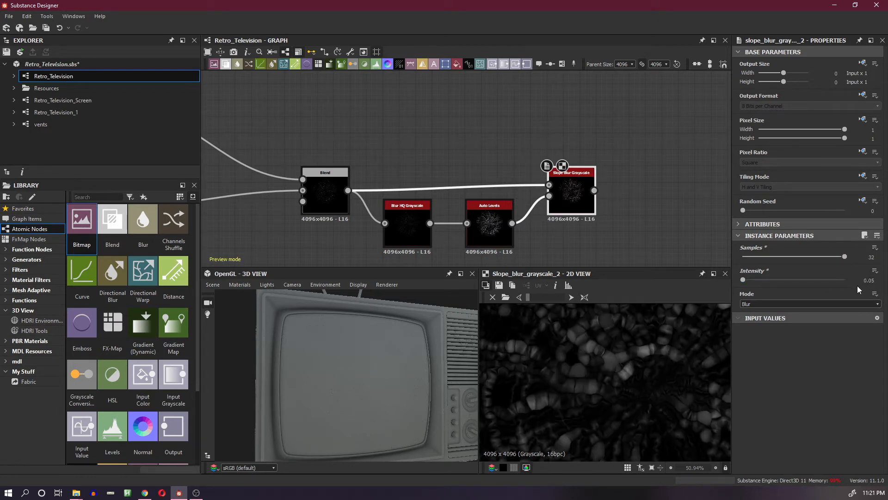
{"action": "left_click", "coordinate": [830, 303]}
{"action": "left_click", "coordinate": [812, 313]}
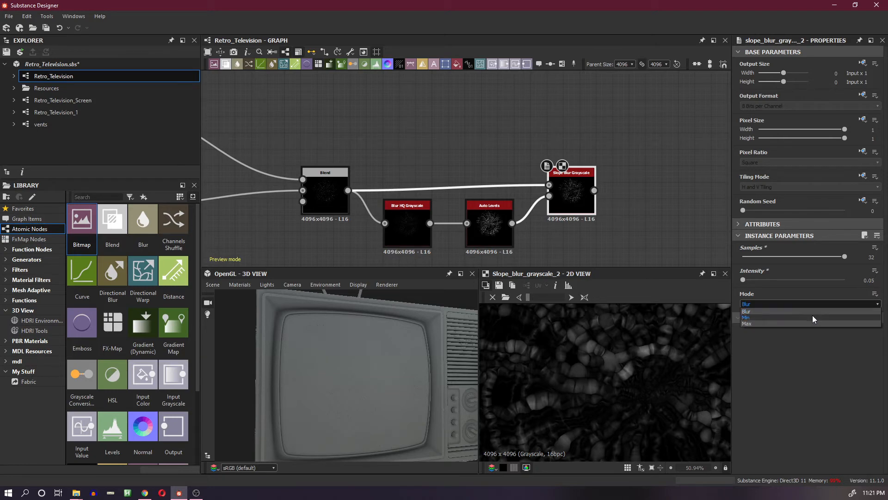
- Examine the slope-blurred cracks in the 2D view, both in close detail and as a whole
{"action": "scroll", "coordinate": [668, 343], "scroll_direction": "up", "scroll_amount": 7}
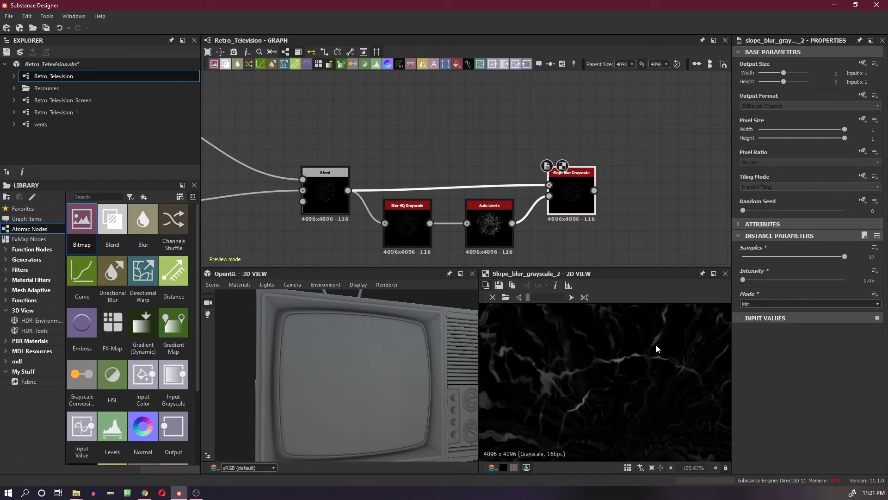
{"action": "scroll", "coordinate": [646, 361], "scroll_direction": "down", "scroll_amount": 15}
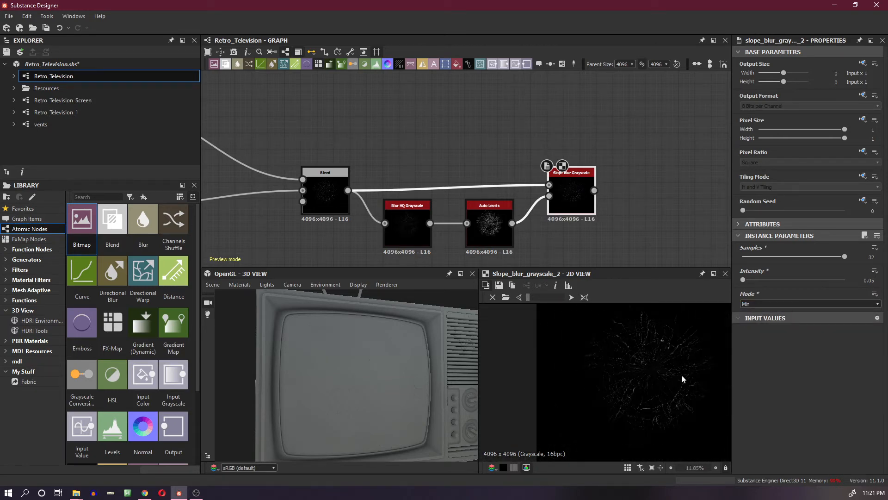
{"action": "scroll", "coordinate": [646, 362], "scroll_direction": "up", "scroll_amount": 12}
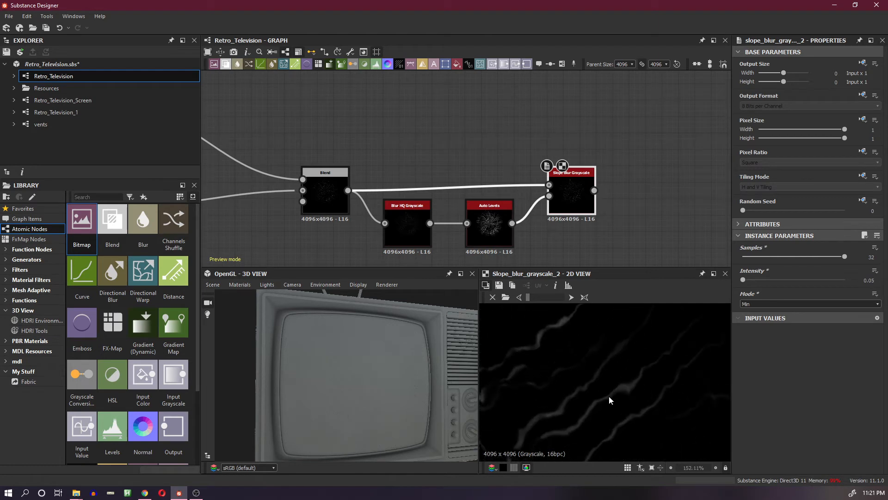
{"action": "scroll", "coordinate": [649, 385], "scroll_direction": "down", "scroll_amount": 9}
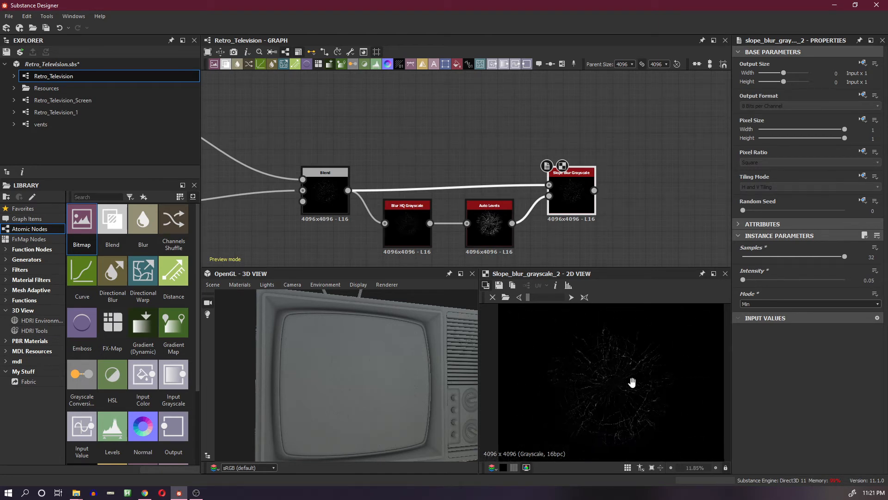
{"action": "scroll", "coordinate": [584, 374], "scroll_direction": "down", "scroll_amount": 2}
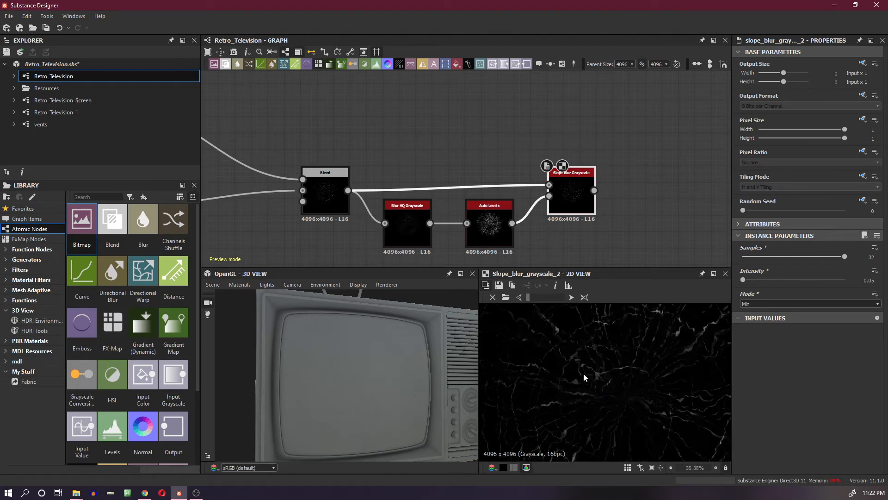
{"action": "scroll", "coordinate": [566, 371], "scroll_direction": "up", "scroll_amount": 3}
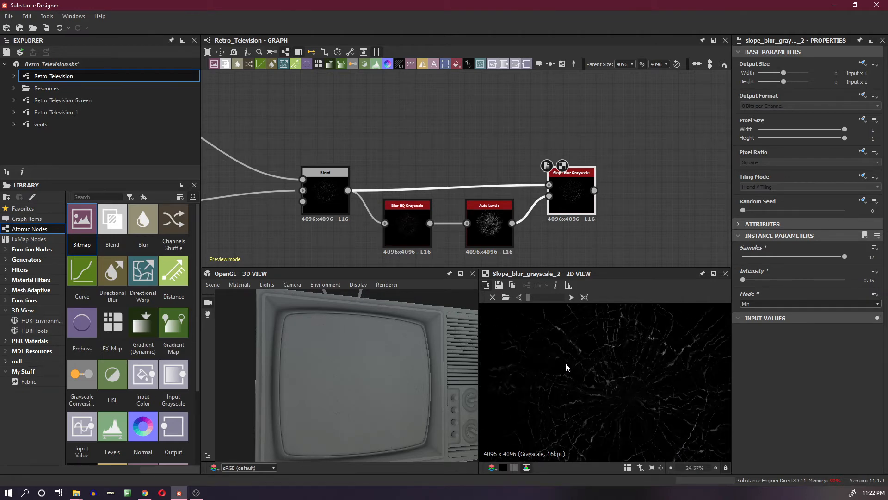
{"action": "middle_click_drag", "start_coordinate": [624, 375], "coordinate": [591, 362]}
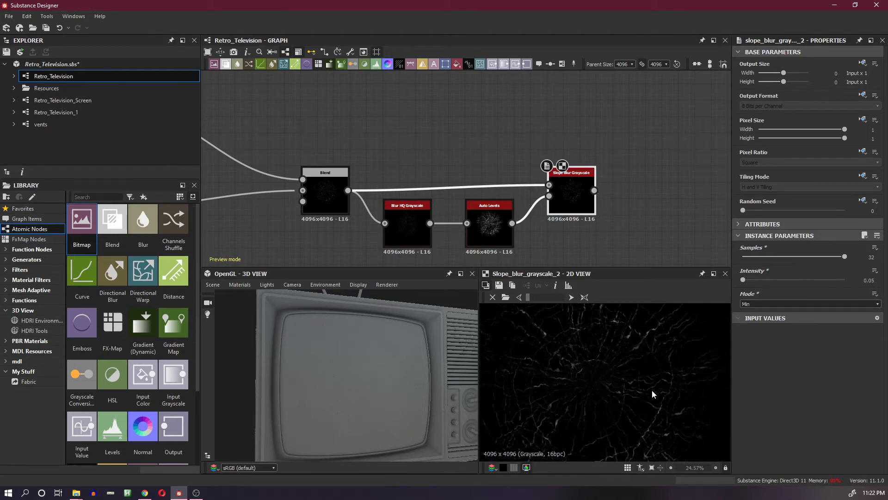
- Compare the Auto Levels and Slope Blur Grayscale outputs and try a Blur HQ Grayscale Intensity of 0.5
{"action": "double_click", "coordinate": [491, 228]}
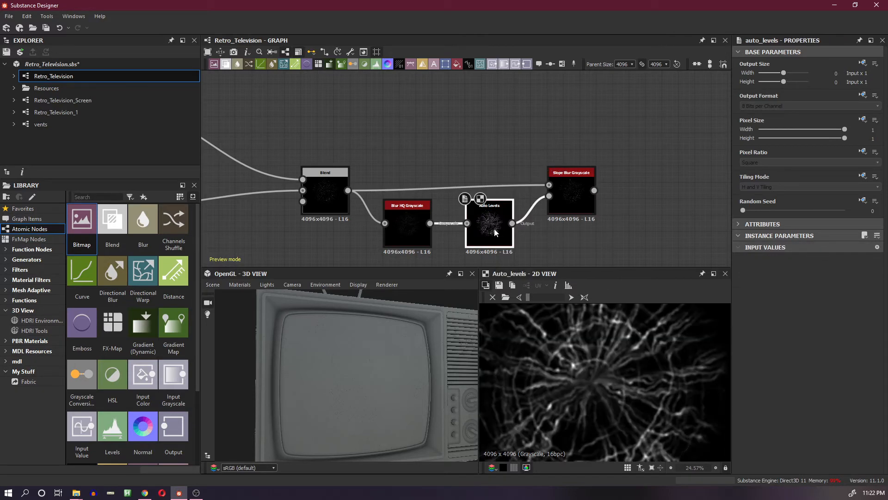
{"action": "left_click", "coordinate": [568, 210]}
{"action": "double_click", "coordinate": [568, 210]}
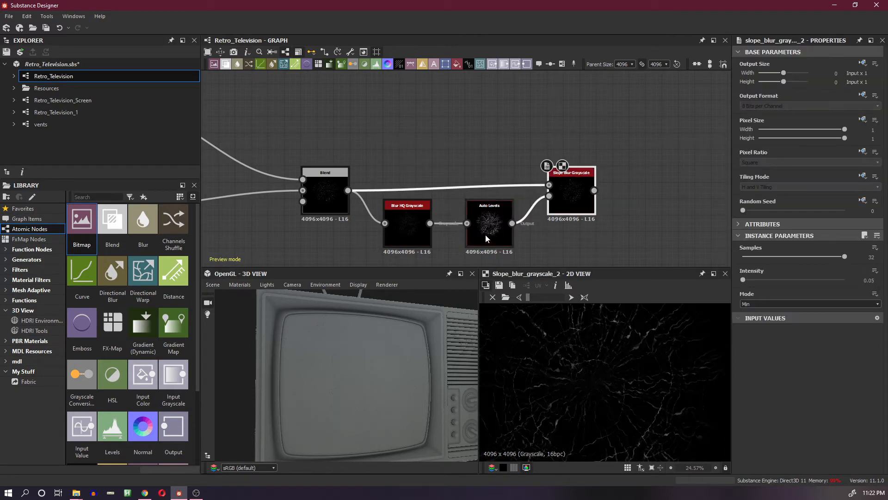
{"action": "left_click", "coordinate": [416, 234]}
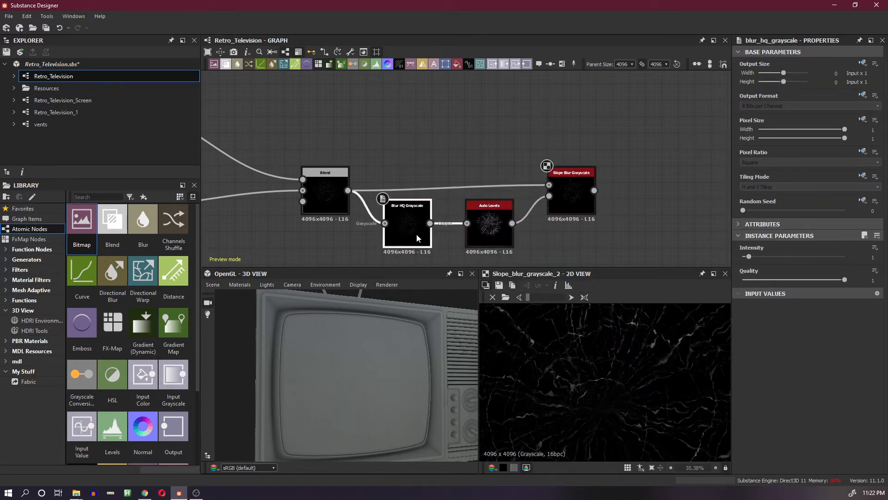
{"action": "left_click", "coordinate": [865, 256]}
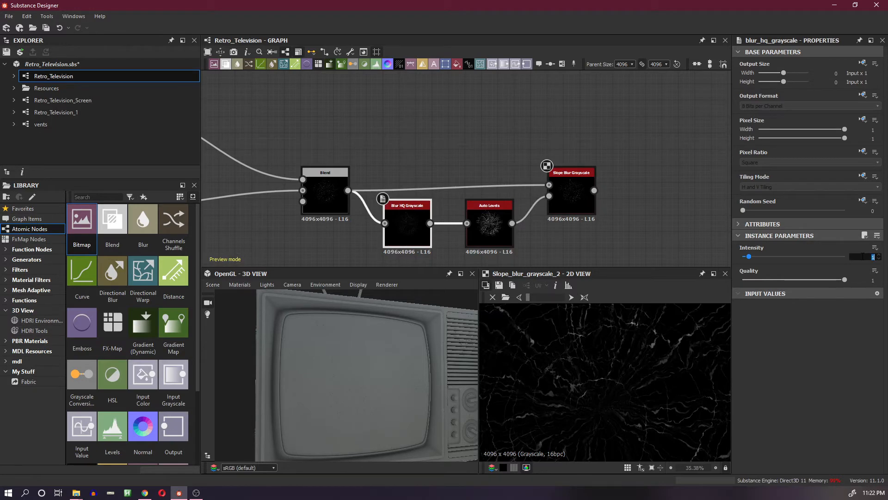
{"action": "type", "text": "0.5"}
{"action": "key", "text": "Return"}
- Set the Blur HQ Grayscale's Intensity to 1.2 and check the cracks in the 2D view
{"action": "left_click", "coordinate": [863, 257]}
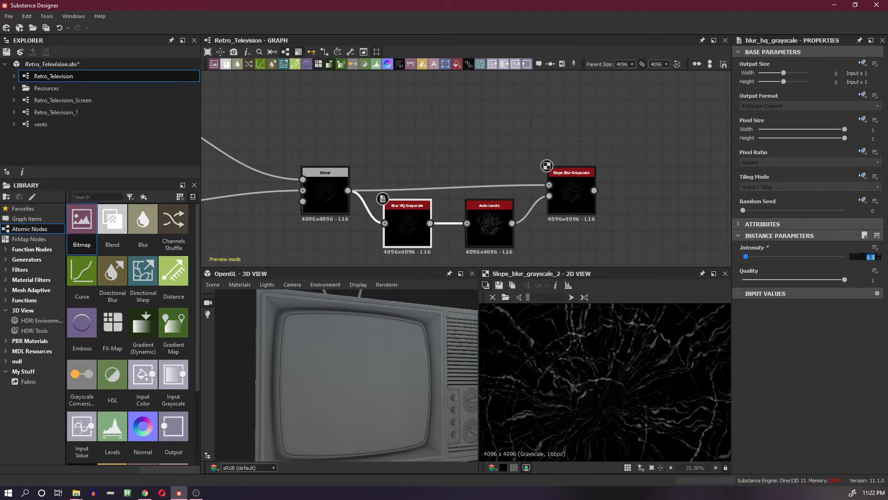
{"action": "type", "text": "1.2"}
{"action": "key", "text": "Return"}
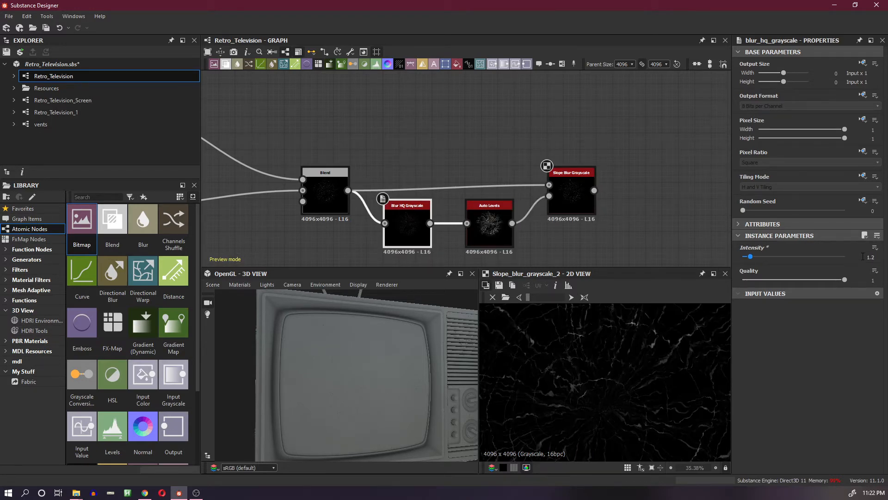
{"action": "scroll", "coordinate": [639, 371], "scroll_direction": "down", "scroll_amount": 1}
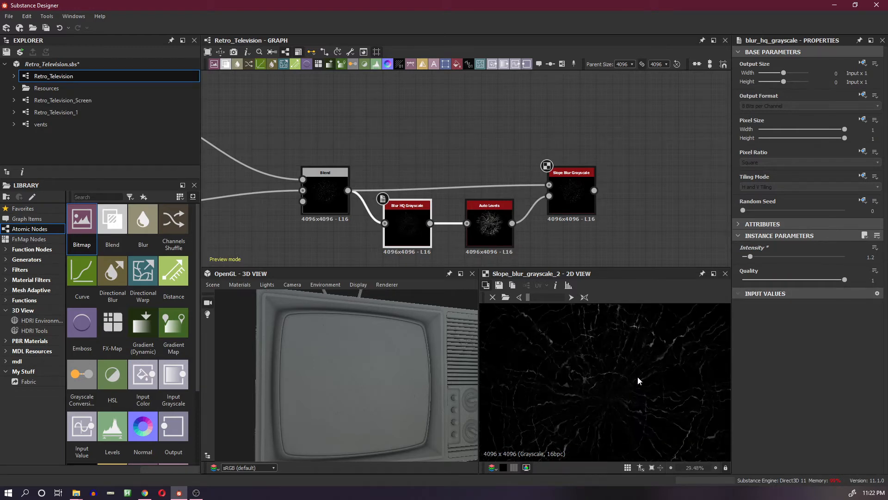
{"action": "scroll", "coordinate": [623, 371], "scroll_direction": "down", "scroll_amount": 2}
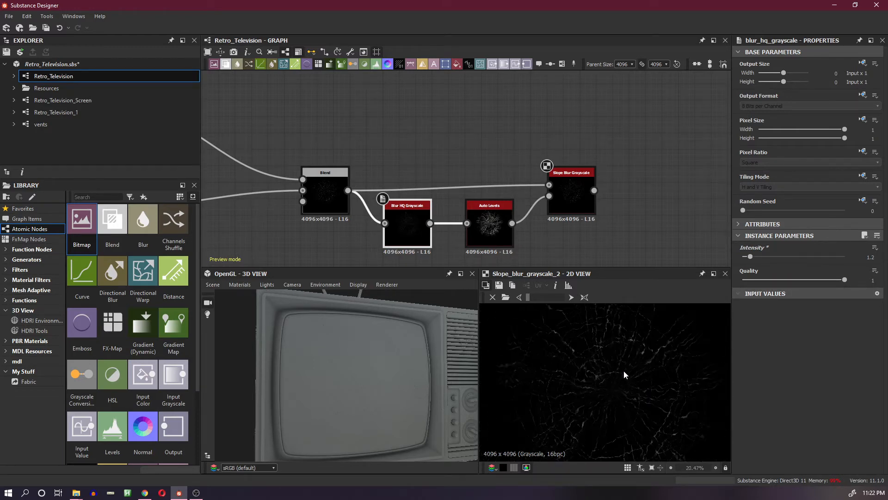
{"action": "scroll", "coordinate": [624, 370], "scroll_direction": "up", "scroll_amount": 1}
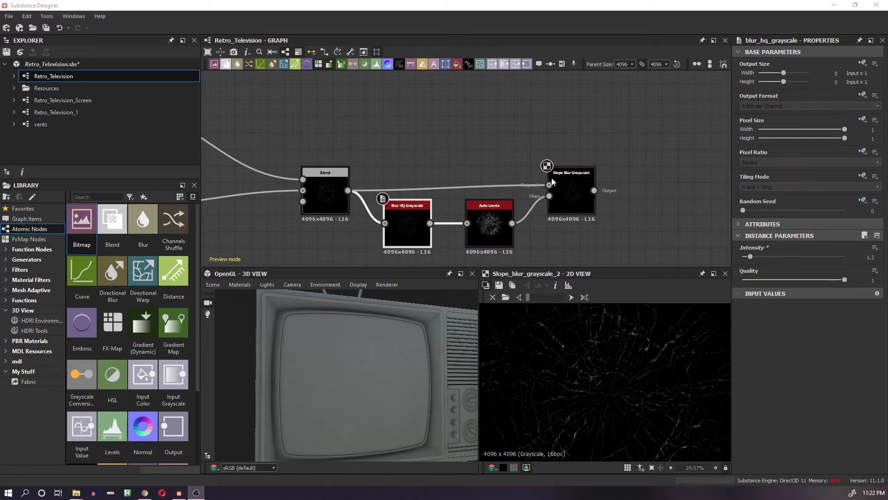
- Add a second Slope Blur Grayscale node fed by the existing one and place it further along the chain
{"action": "scroll", "coordinate": [572, 172], "scroll_direction": "down", "scroll_amount": 3}
{"action": "middle_click_drag", "start_coordinate": [640, 179], "coordinate": [543, 182]}
{"action": "scroll", "coordinate": [539, 181], "scroll_direction": "up", "scroll_amount": 2}
{"action": "left_click", "coordinate": [454, 183]}
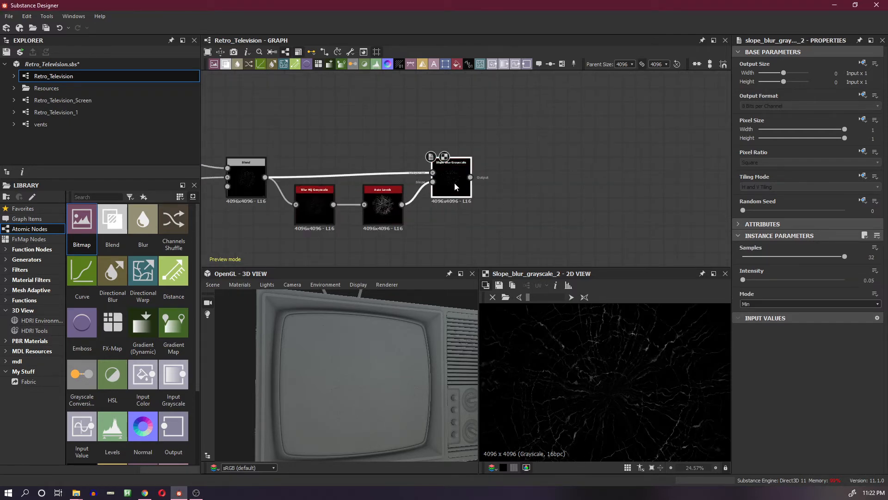
{"action": "key", "text": "space"}
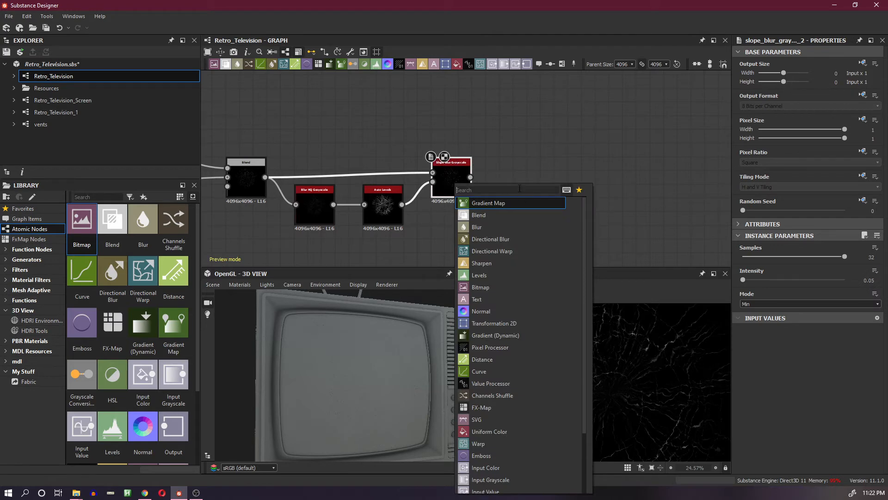
{"action": "type", "text": "slpo"}
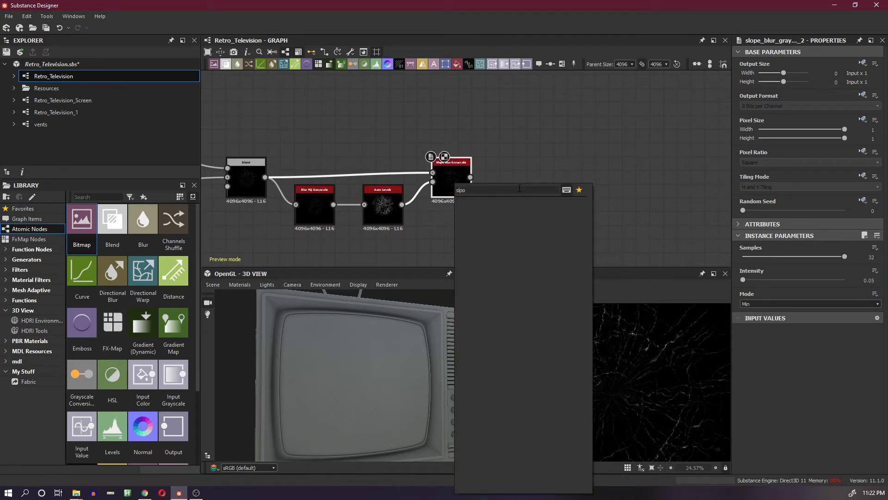
{"action": "key", "text": "BackSpace"}
{"action": "key", "text": "BackSpace"}
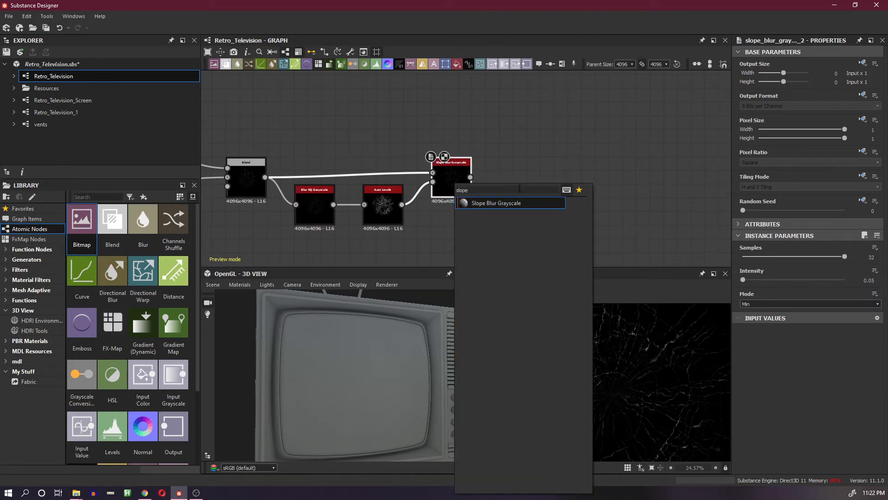
{"action": "left_click", "coordinate": [509, 203]}
{"action": "left_click_drag", "start_coordinate": [514, 186], "coordinate": [556, 181]}
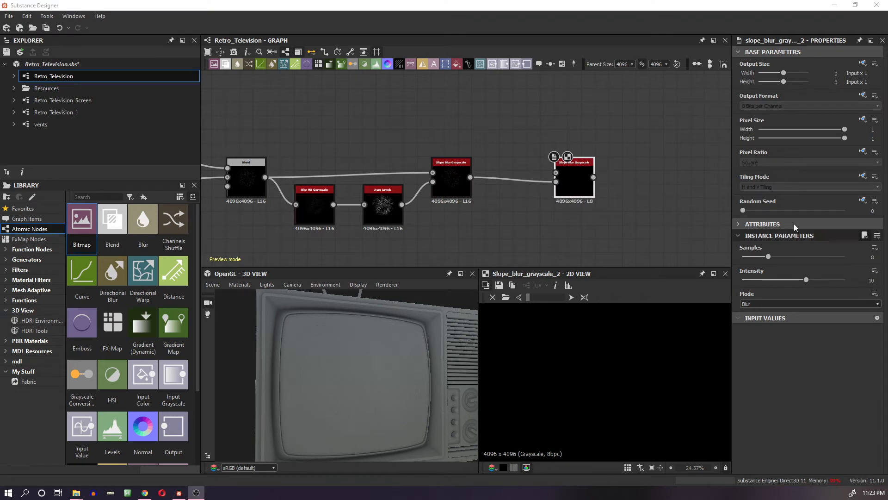
- Add a Clouds 2 node for the new Slope Blur's Slope input, moving the crack link to its Grayscale input
{"action": "key", "text": "space"}
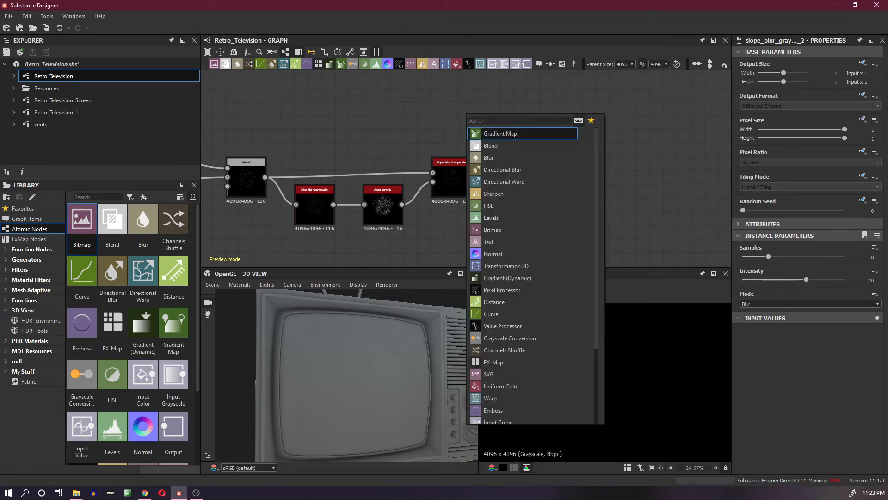
{"action": "type", "text": "clou"}
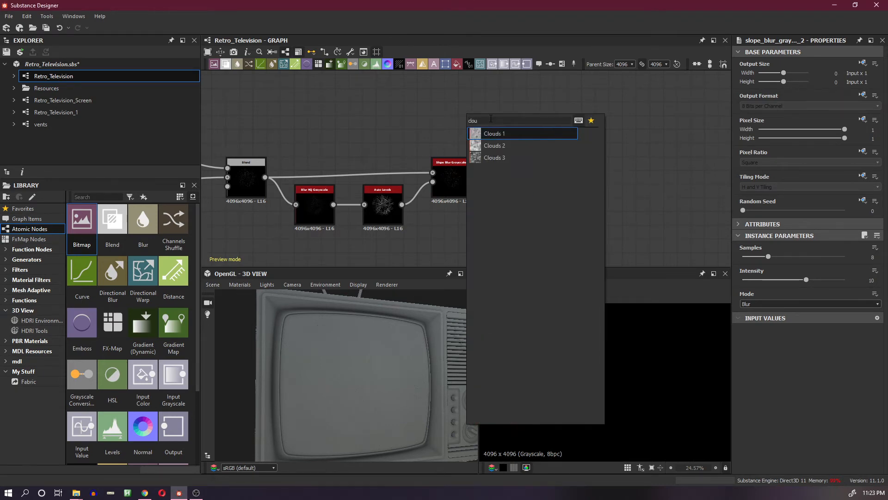
{"action": "left_click", "coordinate": [515, 144]}
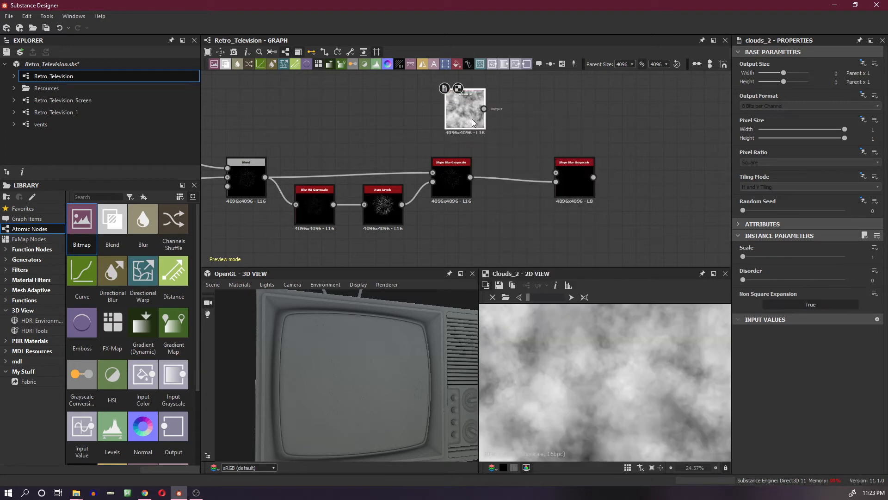
{"action": "left_click_drag", "start_coordinate": [556, 185], "coordinate": [556, 172]}
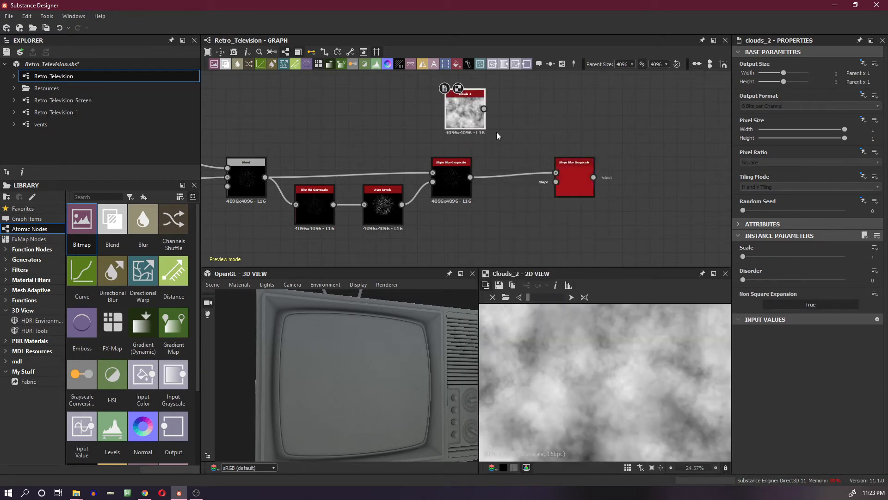
{"action": "left_click_drag", "start_coordinate": [484, 108], "coordinate": [560, 185]}
- Set the second Slope Blur Grayscale's Mode to Max and its Intensity to 0.2
{"action": "left_click", "coordinate": [574, 175]}
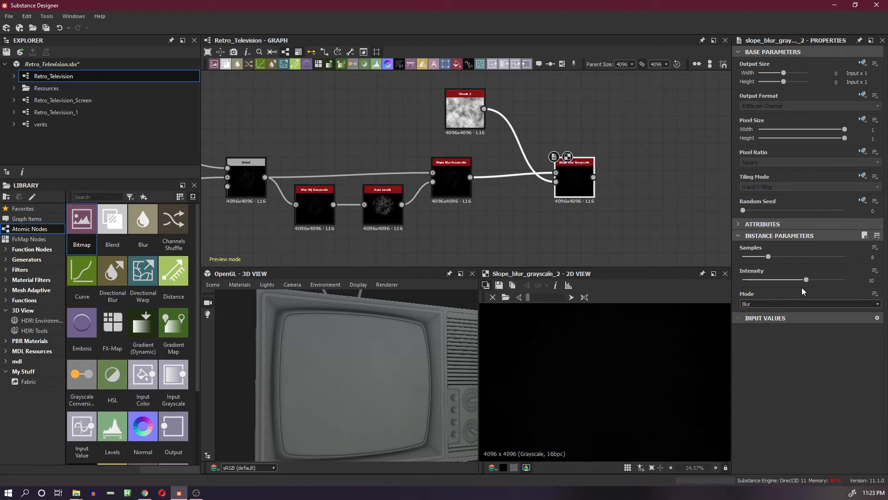
{"action": "left_click", "coordinate": [808, 303]}
{"action": "left_click", "coordinate": [780, 323]}
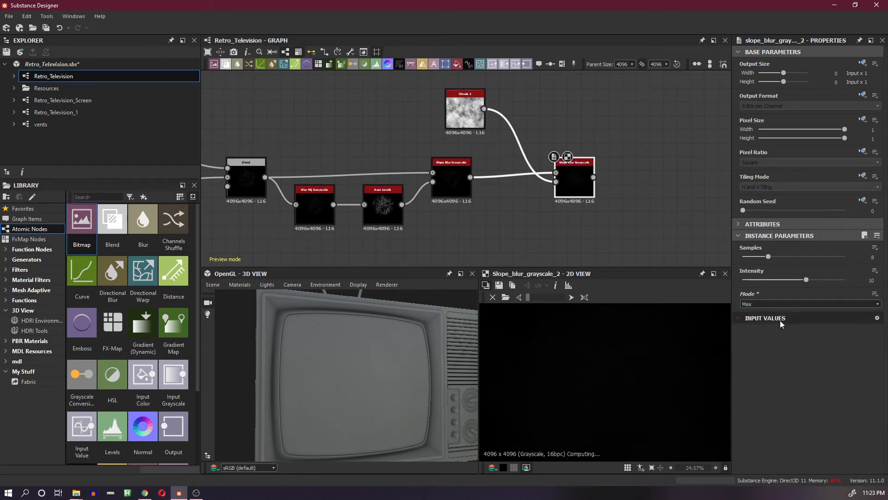
{"action": "left_click", "coordinate": [872, 279]}
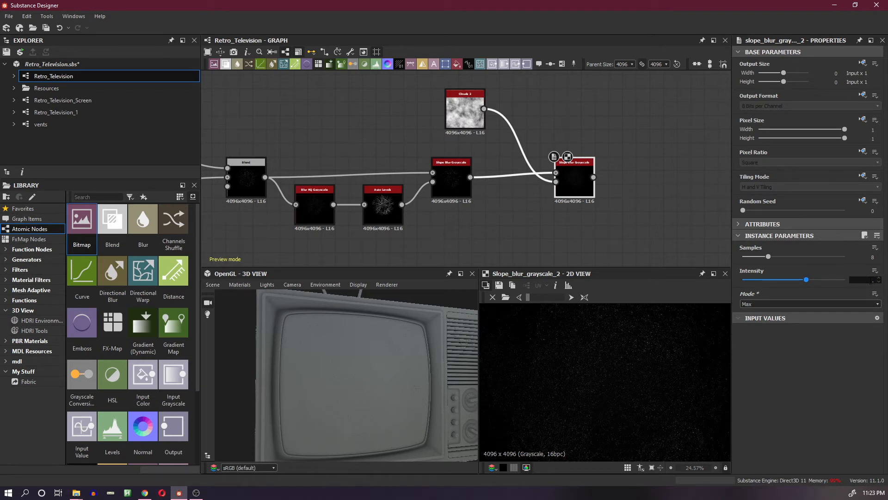
{"action": "key", "text": "Return"}
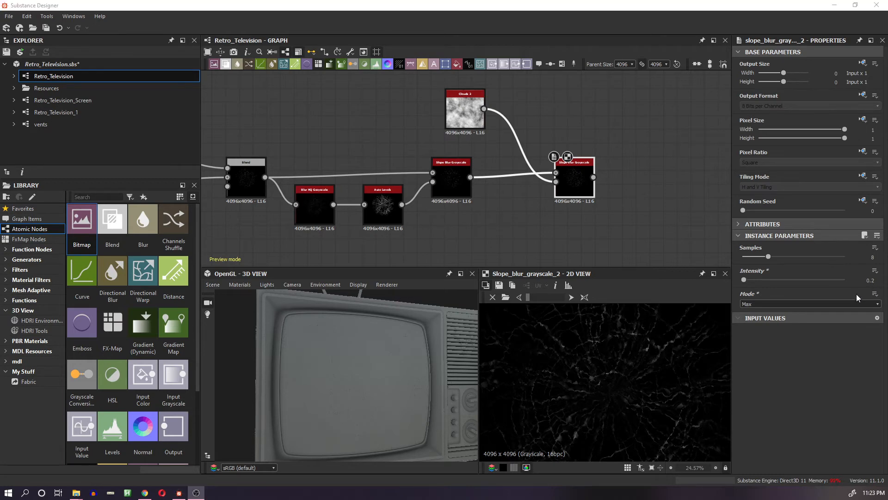
- Lower the second Slope Blur Grayscale's Intensity to 0.1 and raise its Samples to 32
{"action": "left_click", "coordinate": [871, 281]}
{"action": "left_click", "coordinate": [870, 280]}
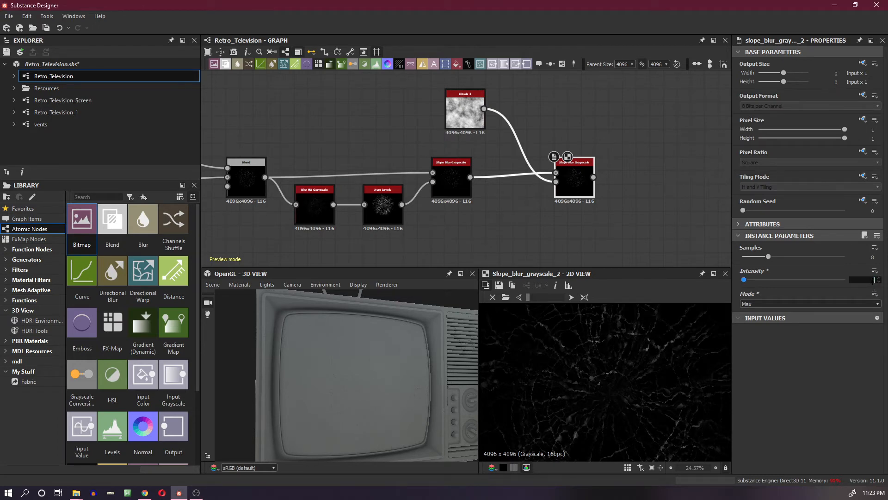
{"action": "type", "text": "0.1"}
{"action": "key", "text": "Return"}
{"action": "left_click_drag", "start_coordinate": [791, 257], "coordinate": [868, 257]}
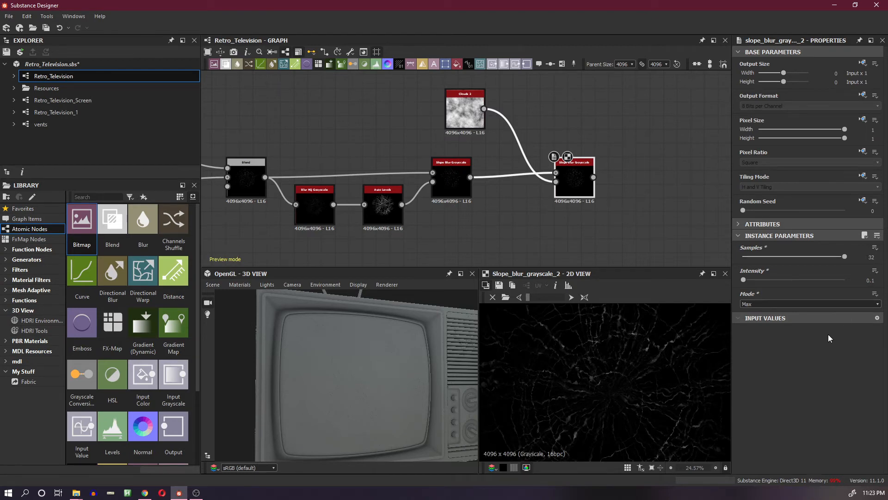
- Route the Blend-to-Slope Blur link over the nodes with two dots and align Blur HQ Grayscale and Auto Levels in the row
{"action": "left_click", "coordinate": [667, 189]}
{"action": "scroll", "coordinate": [667, 188], "scroll_direction": "down", "scroll_amount": 1}
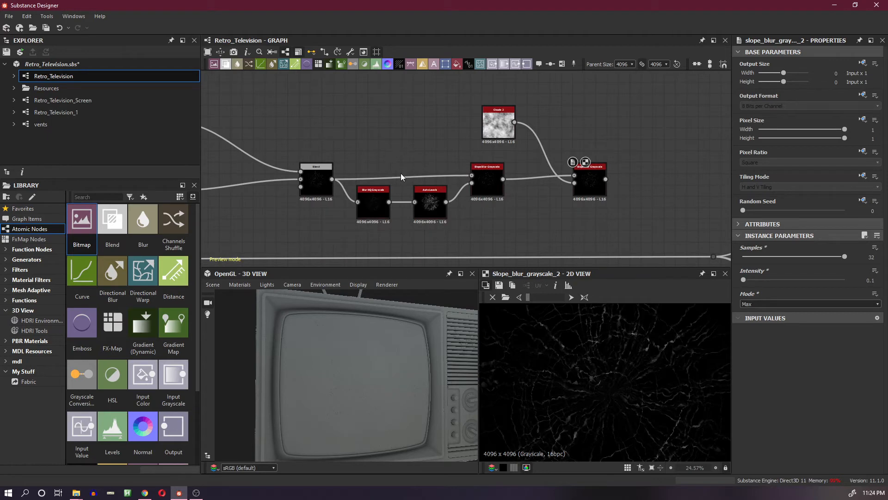
{"action": "double_click", "coordinate": [365, 179]}
{"action": "left_click_drag", "start_coordinate": [365, 179], "coordinate": [362, 134]}
{"action": "double_click", "coordinate": [449, 172]}
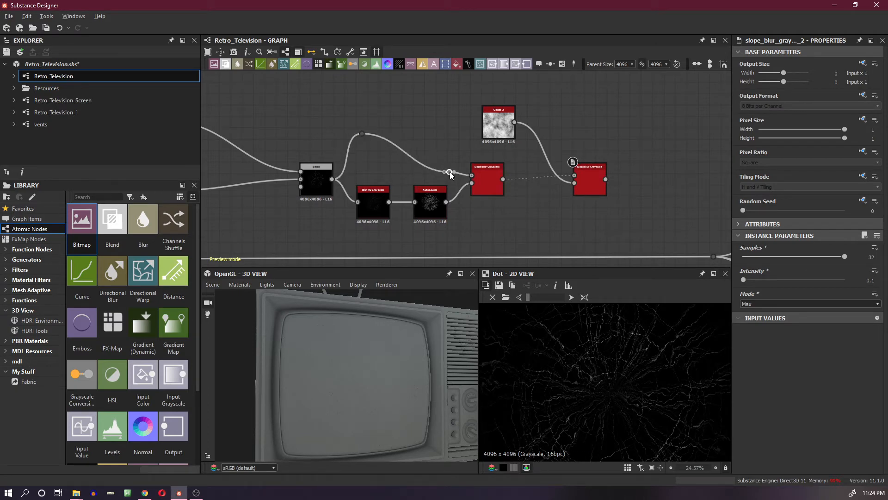
{"action": "left_click_drag", "start_coordinate": [448, 172], "coordinate": [445, 133]}
{"action": "left_click_drag", "start_coordinate": [349, 181], "coordinate": [431, 184]}
{"action": "left_click", "coordinate": [504, 217]}
- Add a Blend node in the empty space after the second Slope Blur Grayscale
{"action": "middle_click_drag", "start_coordinate": [652, 192], "coordinate": [593, 188]}
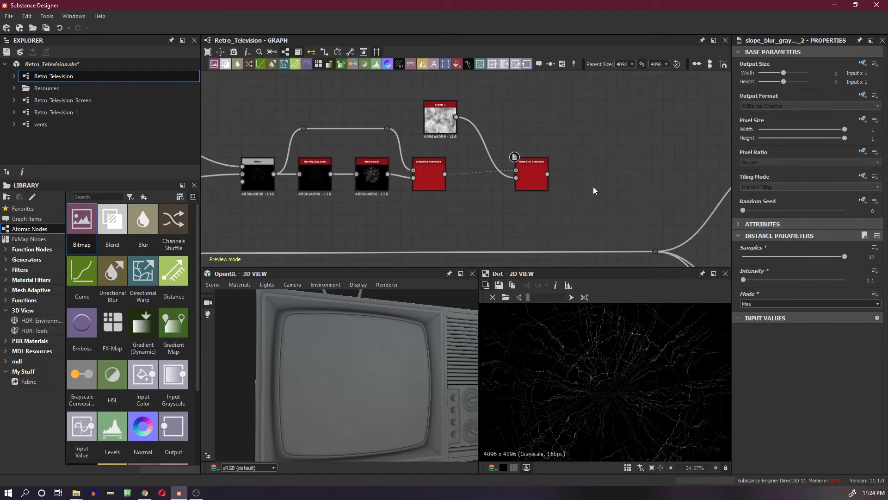
{"action": "key", "text": "space"}
{"action": "left_click", "coordinate": [629, 198]}
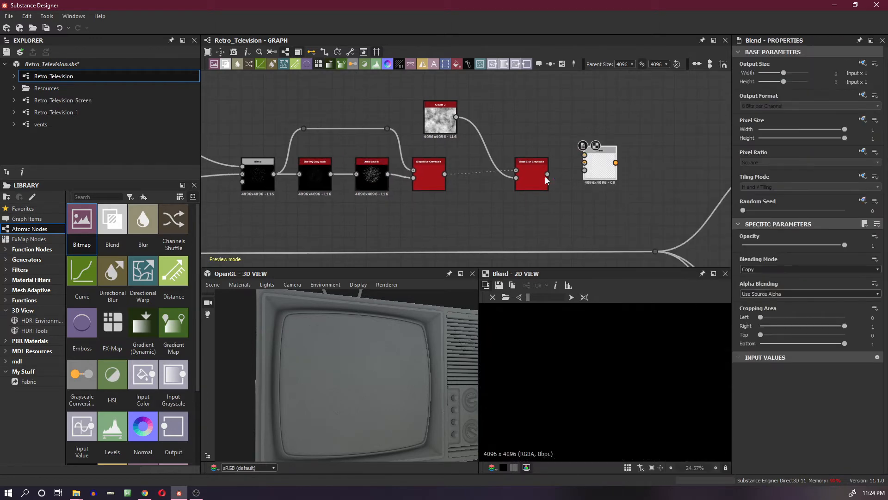
- Move the second Slope Blur Grayscale closer to the first and dock the Clouds 2 node to it
{"action": "left_click_drag", "start_coordinate": [462, 90], "coordinate": [496, 178]}
{"action": "left_click_drag", "start_coordinate": [396, 124], "coordinate": [430, 219]}
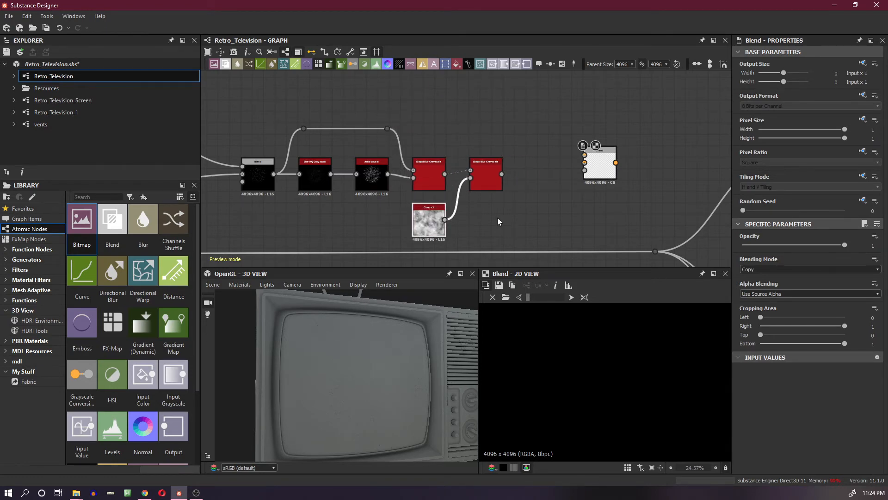
{"action": "key", "text": "d"}
{"action": "left_click_drag", "start_coordinate": [490, 187], "coordinate": [496, 185]}
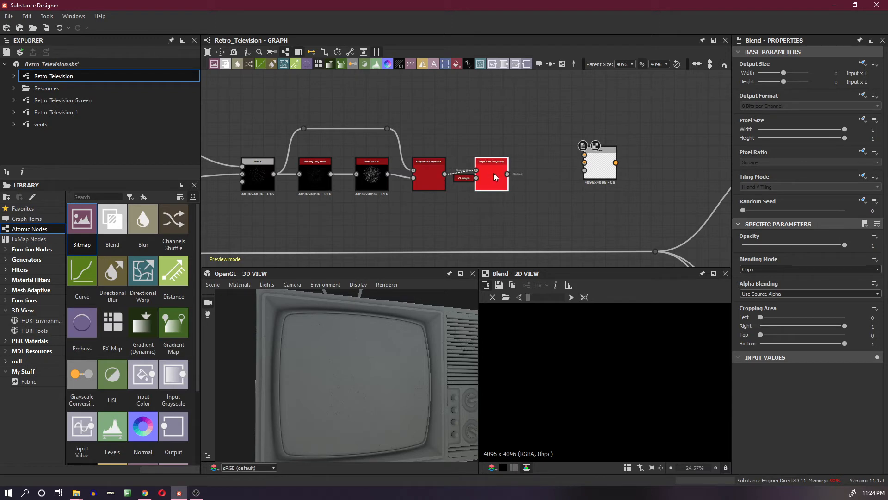
{"action": "double_click", "coordinate": [494, 173]}
- Connect the second Slope Blur to the new Blend's first input and route Blur HQ Grayscale through two lower dots into its second
{"action": "scroll", "coordinate": [494, 171], "scroll_direction": "up", "scroll_amount": 3}
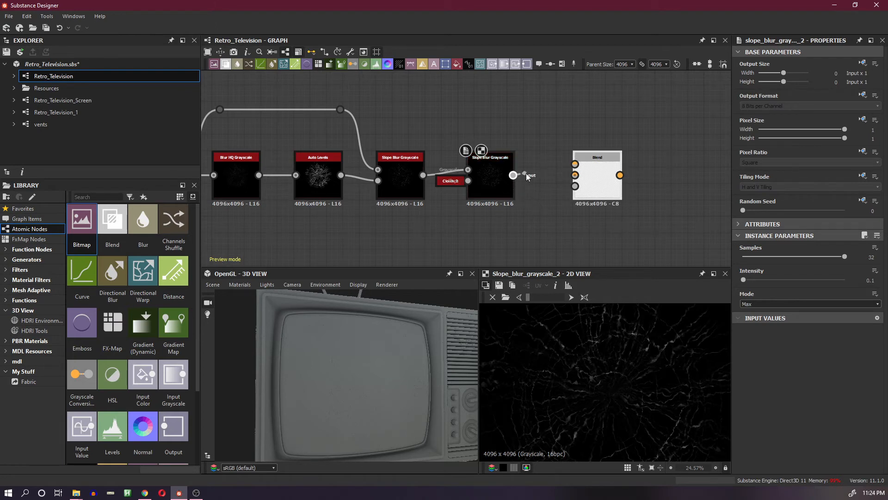
{"action": "left_click_drag", "start_coordinate": [513, 175], "coordinate": [575, 164]}
{"action": "middle_click_drag", "start_coordinate": [484, 213], "coordinate": [551, 201]}
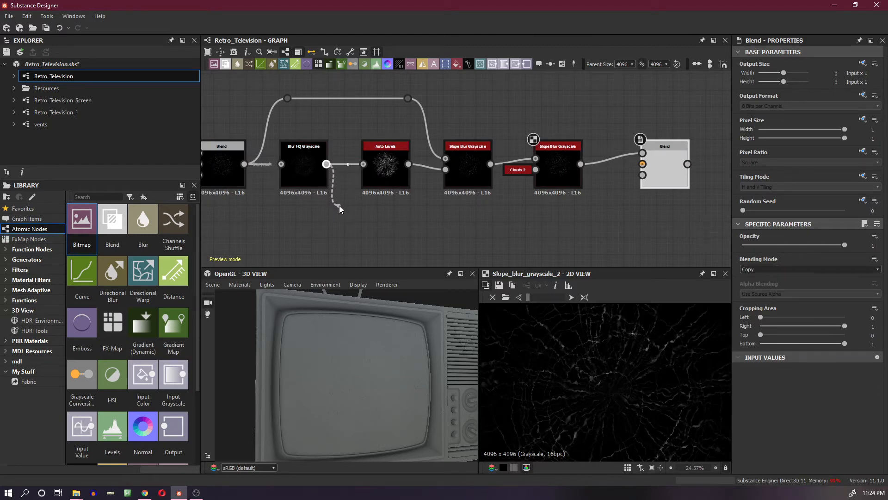
{"action": "left_click", "coordinate": [601, 204]}
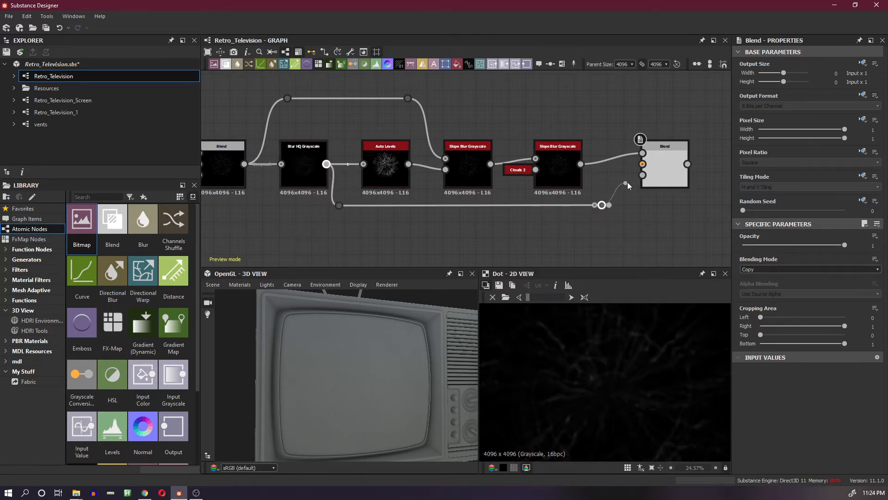
{"action": "left_click_drag", "start_coordinate": [627, 182], "coordinate": [643, 164]}
{"action": "double_click", "coordinate": [664, 164]}
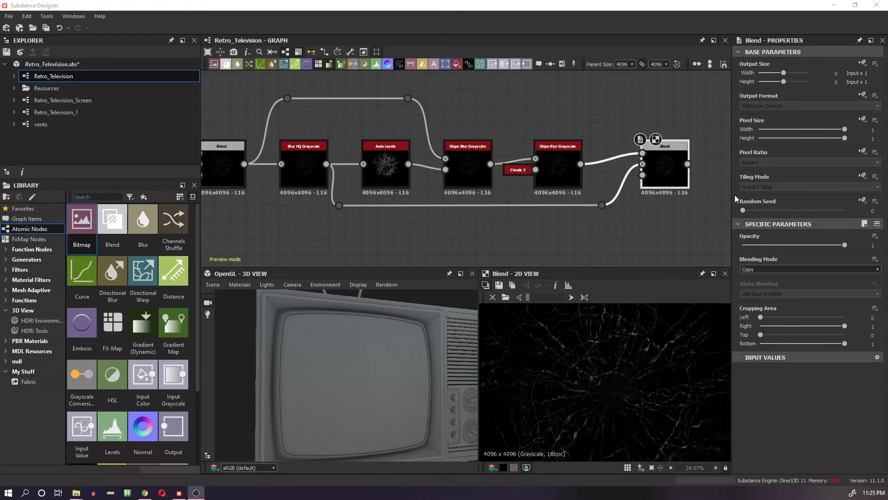
- Set the blending mode of the Blend after the second Slope Blur Grayscale to Screen
{"action": "left_click", "coordinate": [674, 172]}
{"action": "left_click", "coordinate": [790, 269]}
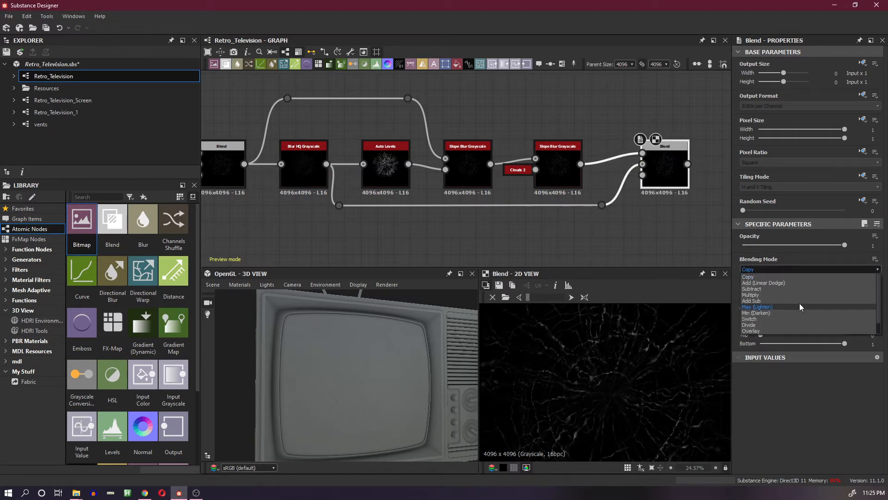
{"action": "scroll", "coordinate": [796, 315], "scroll_direction": "down", "scroll_amount": 1}
{"action": "left_click", "coordinate": [791, 323]}
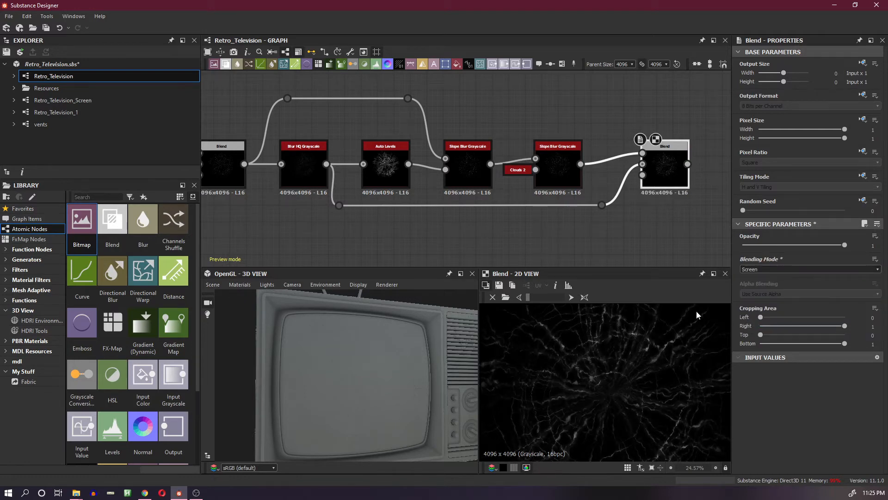
{"action": "scroll", "coordinate": [633, 356], "scroll_direction": "down", "scroll_amount": 2}
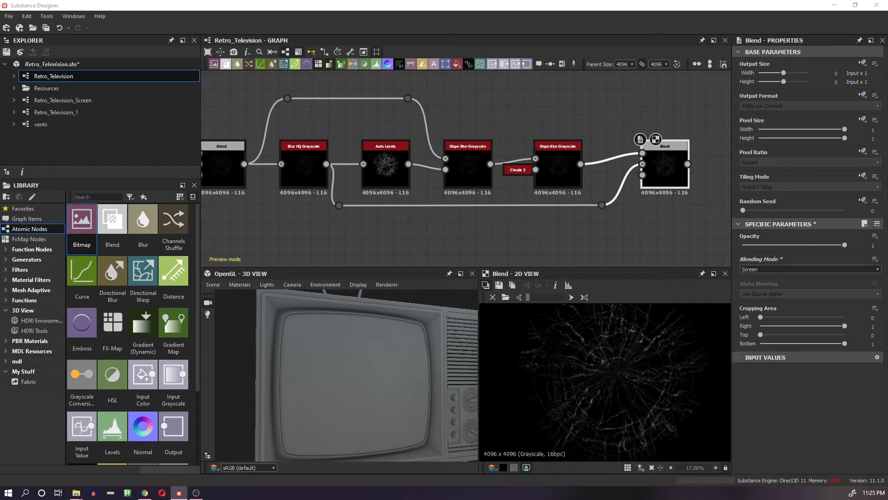
- Add another Blend node after the Screen Blend and connect the Screen Blend's output to its first input
{"action": "middle_click_drag", "start_coordinate": [718, 220], "coordinate": [607, 185]}
{"action": "scroll", "coordinate": [607, 185], "scroll_direction": "down", "scroll_amount": 4}
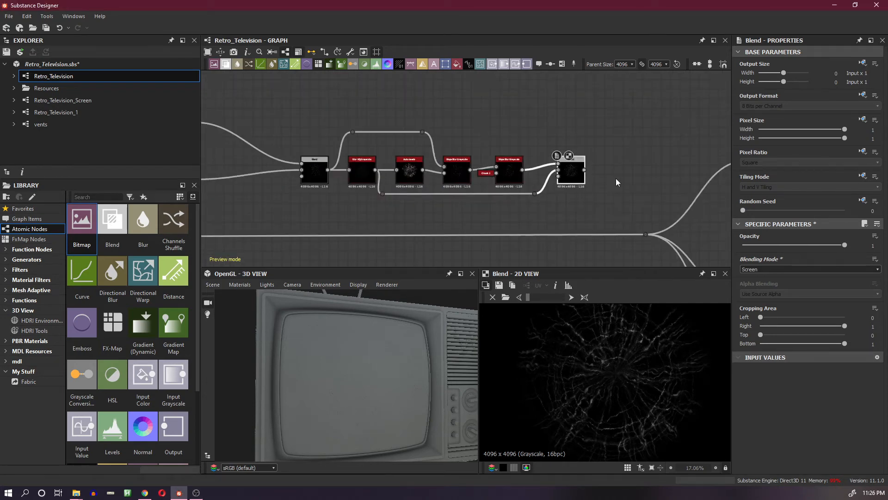
{"action": "right_click", "coordinate": [626, 176]}
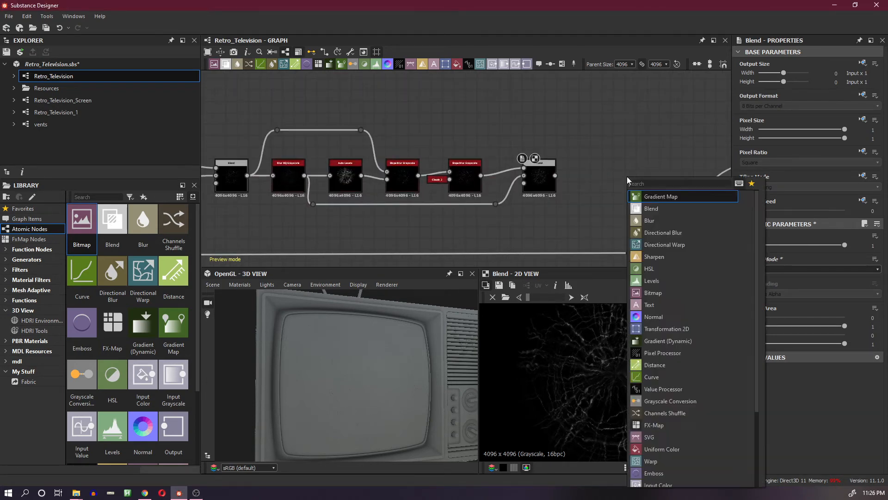
{"action": "left_click", "coordinate": [665, 204]}
{"action": "left_click_drag", "start_coordinate": [609, 192], "coordinate": [603, 186]}
{"action": "scroll", "coordinate": [572, 179], "scroll_direction": "up", "scroll_amount": 1}
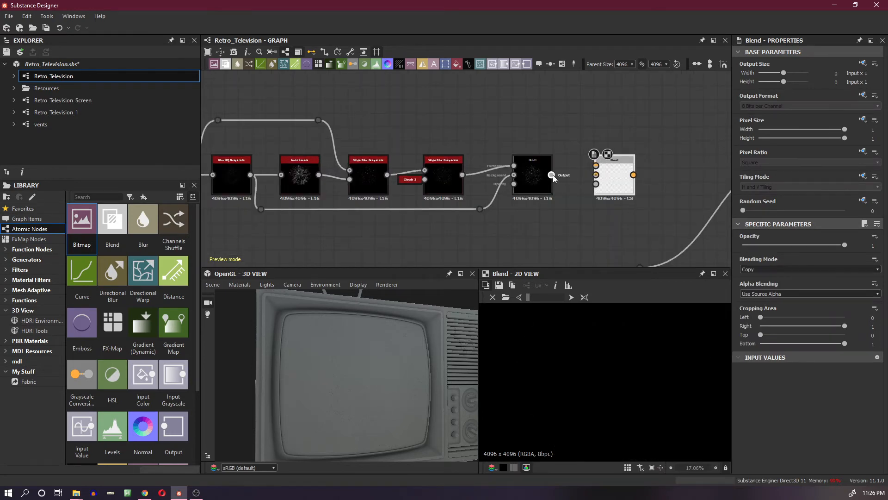
{"action": "left_click_drag", "start_coordinate": [551, 175], "coordinate": [595, 166]}
{"action": "middle_click_drag", "start_coordinate": [420, 232], "coordinate": [491, 212]}
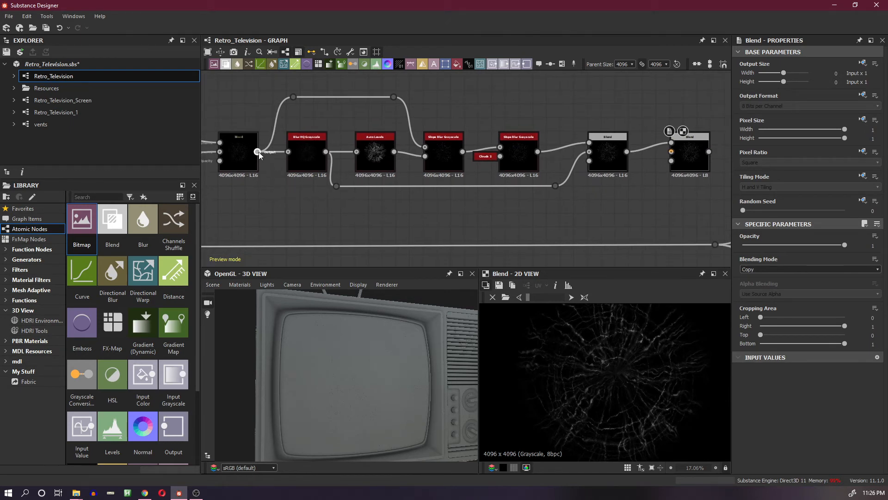
- Branch a Blur HQ Grayscale off the scratches Blend and route it through a lower dot into the last Blend's second input
{"action": "left_click_drag", "start_coordinate": [258, 152], "coordinate": [293, 216]}
{"action": "type", "text": "blur"}
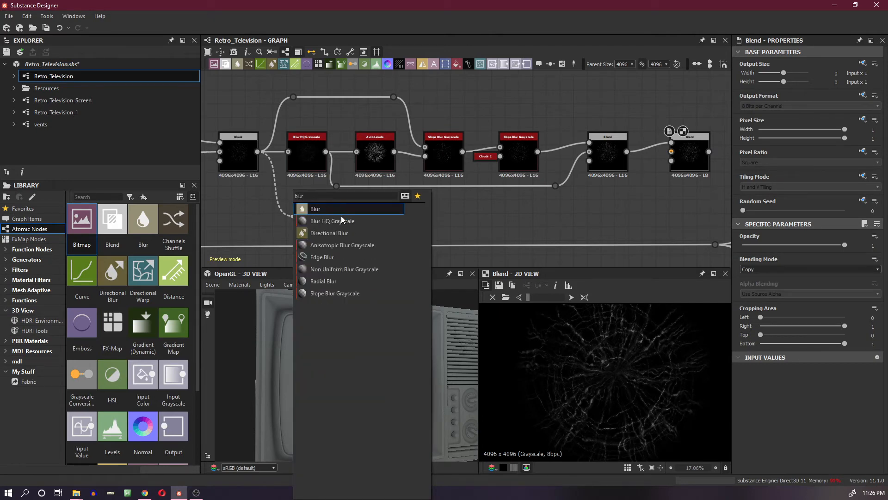
{"action": "left_click", "coordinate": [341, 220]}
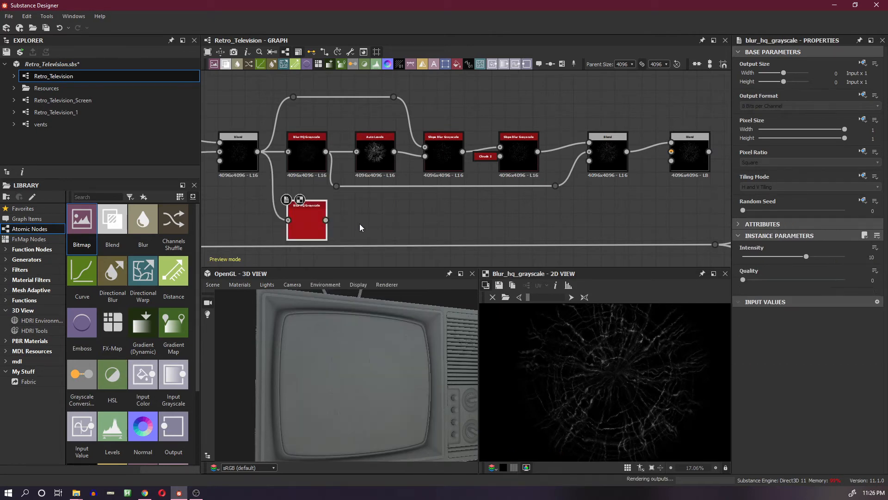
{"action": "left_click_drag", "start_coordinate": [326, 220], "coordinate": [559, 219]}
{"action": "left_click_drag", "start_coordinate": [565, 219], "coordinate": [673, 152]}
{"action": "double_click", "coordinate": [689, 156]}
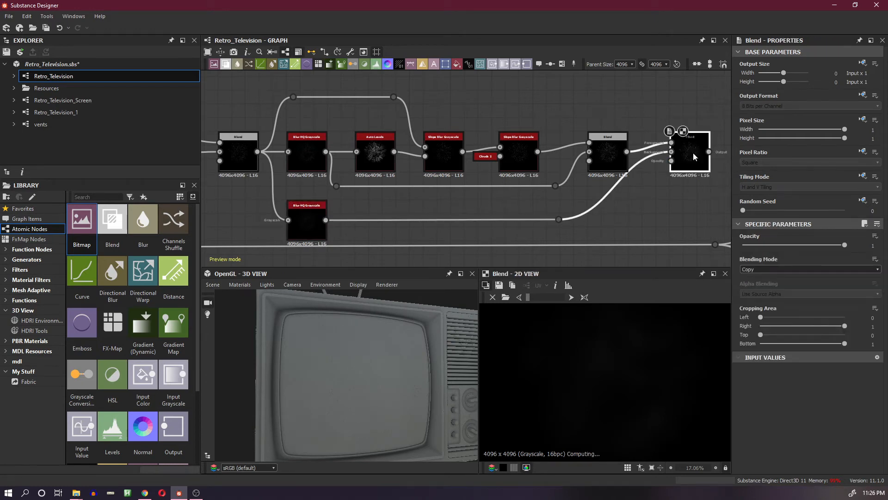
- Set the last Blend's blending mode to Screen
{"action": "left_click", "coordinate": [784, 269]}
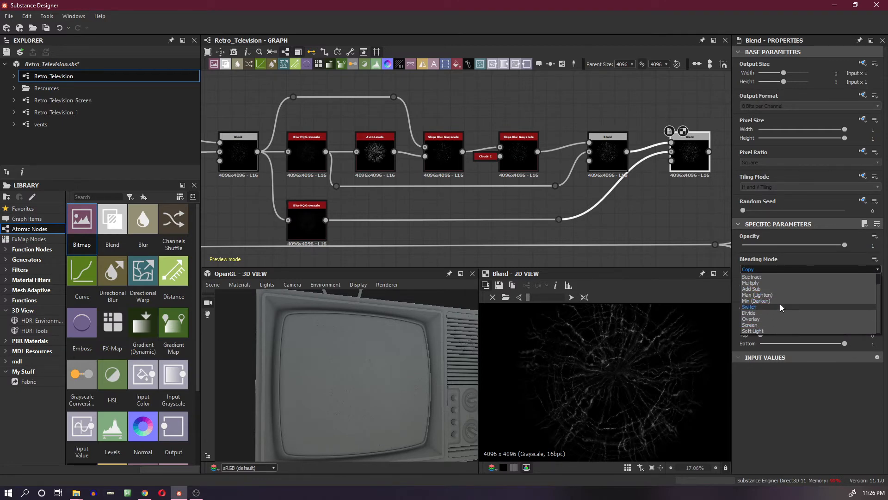
{"action": "left_click", "coordinate": [772, 326]}
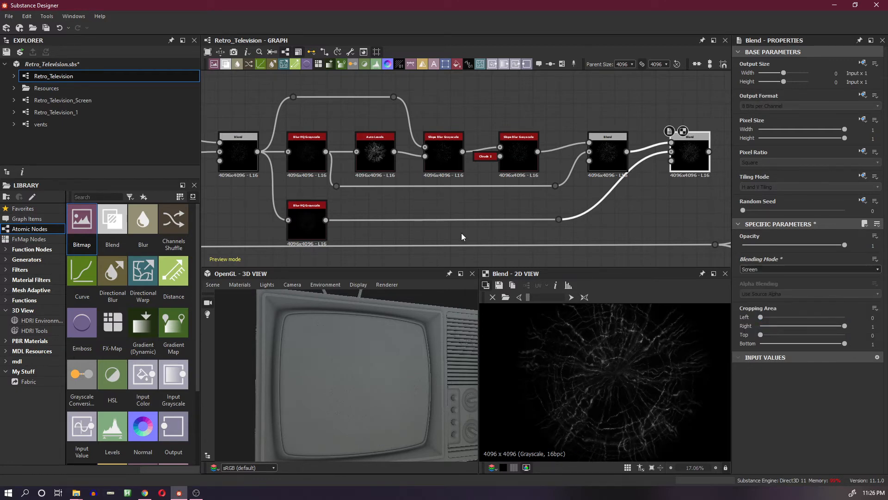
{"action": "scroll", "coordinate": [636, 369], "scroll_direction": "up", "scroll_amount": 5}
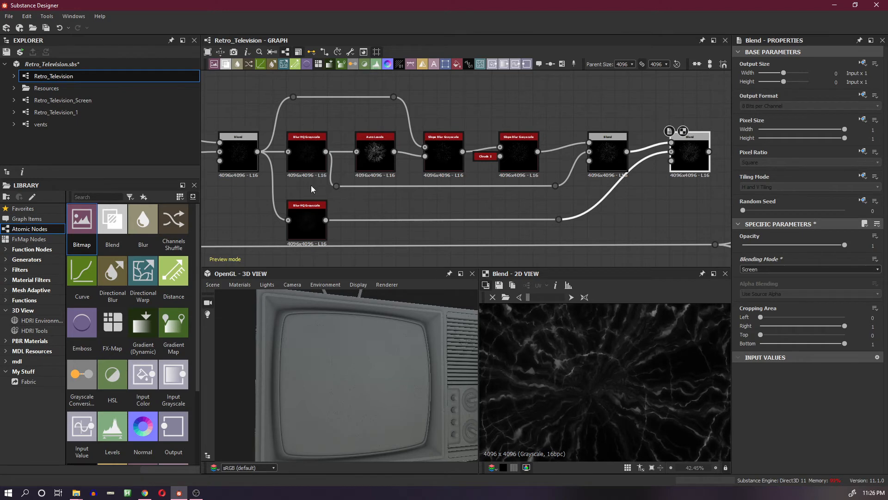
- Set the lower Blur HQ Grayscale to quality 1 and intensity 0.2
{"action": "double_click", "coordinate": [297, 220]}
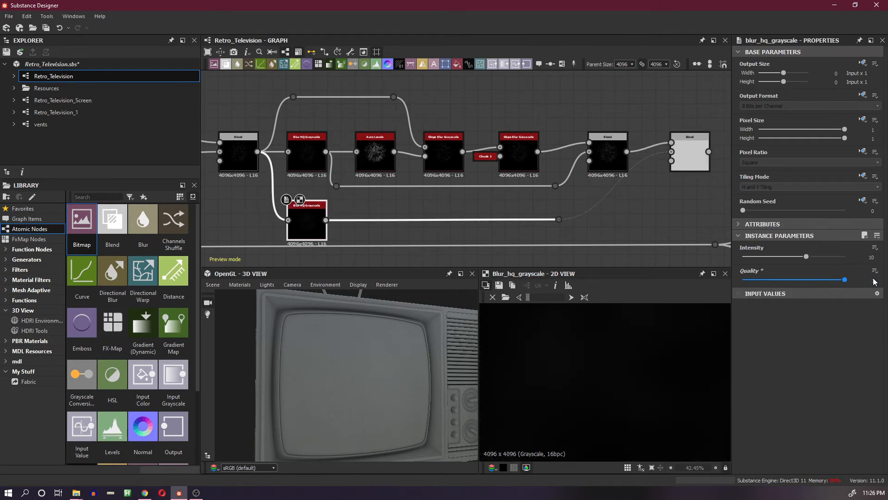
{"action": "left_click", "coordinate": [873, 257]}
{"action": "type", "text": ".2"}
{"action": "key", "text": "Return"}
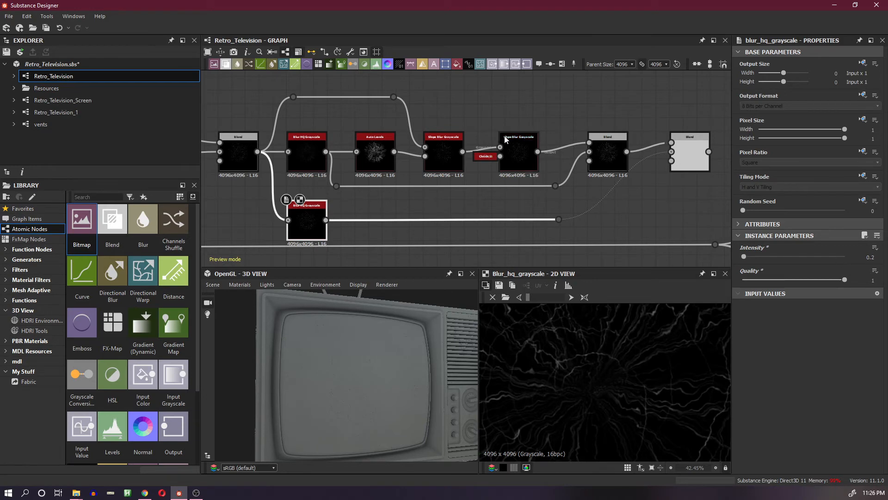
- Move the cracked-glass nodes up away from the main link and realign the lower blur's dot with its node
{"action": "scroll", "coordinate": [502, 139], "scroll_direction": "down", "scroll_amount": 5}
{"action": "scroll", "coordinate": [345, 104], "scroll_direction": "down", "scroll_amount": 3}
{"action": "middle_click_drag", "start_coordinate": [385, 110], "coordinate": [411, 134]}
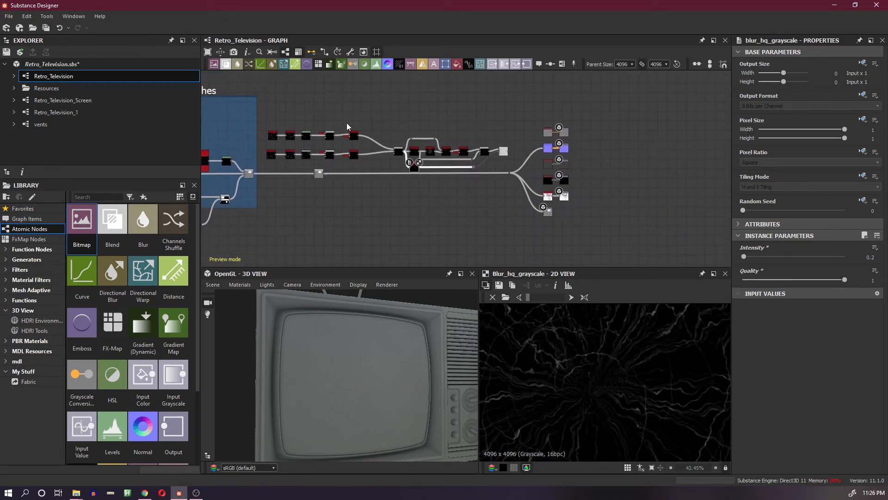
{"action": "left_click_drag", "start_coordinate": [275, 112], "coordinate": [503, 128]}
{"action": "key", "text": "ctrl+z"}
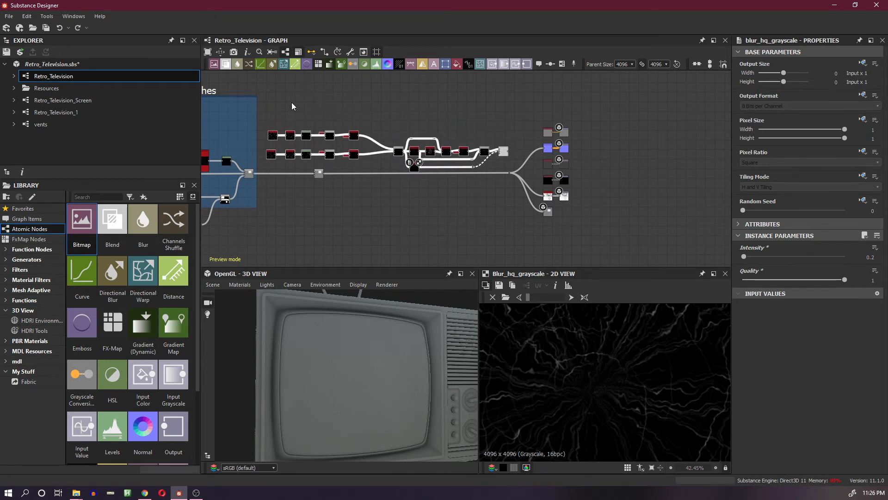
{"action": "left_click_drag", "start_coordinate": [504, 152], "coordinate": [503, 127]}
{"action": "scroll", "coordinate": [473, 148], "scroll_direction": "up", "scroll_amount": 2}
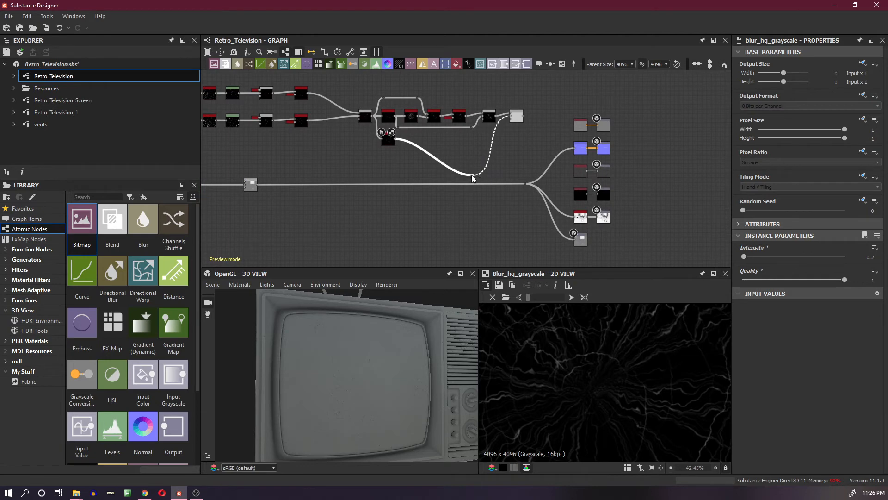
{"action": "left_click_drag", "start_coordinate": [471, 175], "coordinate": [468, 140]}
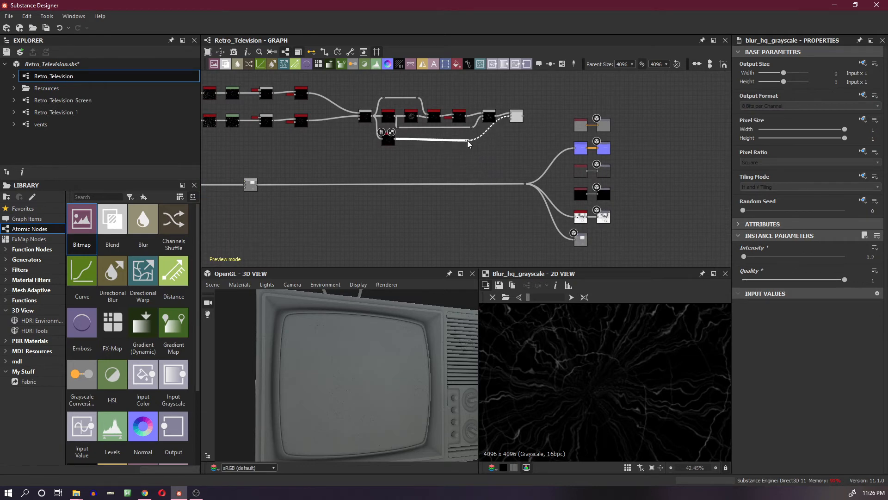
- Preview the last Blend and shift the output nodes and the main link's branching dot far to the right
{"action": "double_click", "coordinate": [517, 117]}
{"action": "scroll", "coordinate": [526, 143], "scroll_direction": "down", "scroll_amount": 3}
{"action": "left_click_drag", "start_coordinate": [598, 138], "coordinate": [701, 178]}
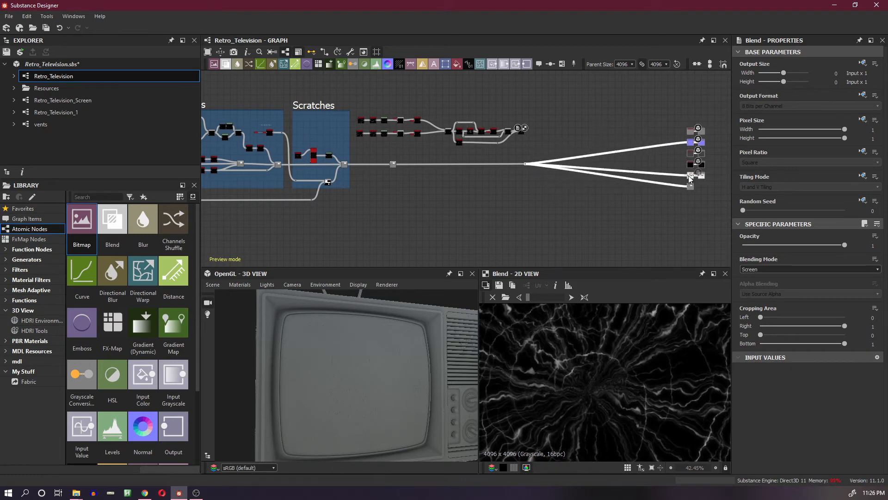
{"action": "left_click_drag", "start_coordinate": [532, 165], "coordinate": [668, 165]}
- Move the cracked-glass node group closer to the main link and raise the second-to-last Blend above the row
{"action": "left_click_drag", "start_coordinate": [358, 108], "coordinate": [535, 146]}
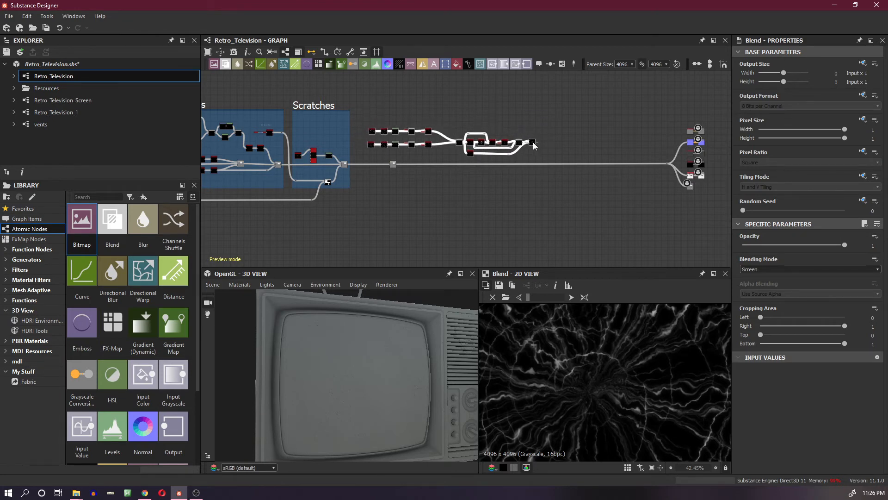
{"action": "scroll", "coordinate": [506, 132], "scroll_direction": "up", "scroll_amount": 4}
{"action": "scroll", "coordinate": [574, 157], "scroll_direction": "up", "scroll_amount": 4}
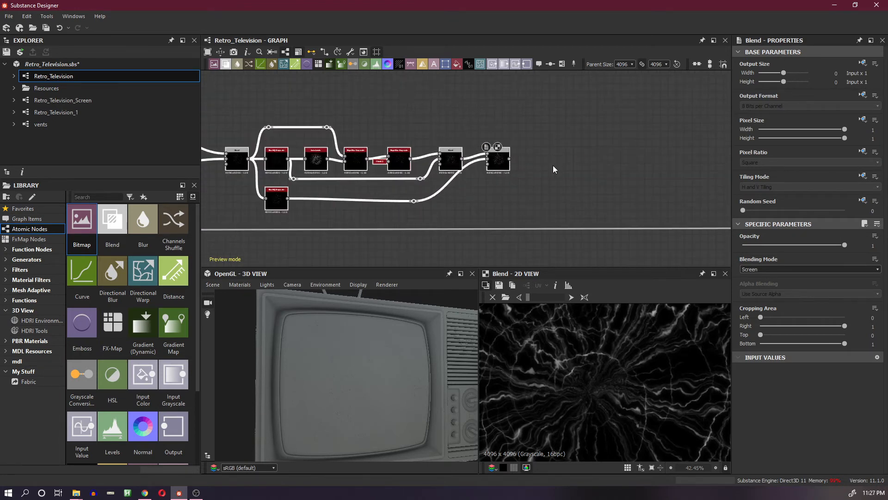
{"action": "left_click_drag", "start_coordinate": [397, 156], "coordinate": [405, 134]}
{"action": "left_click", "coordinate": [401, 115]}
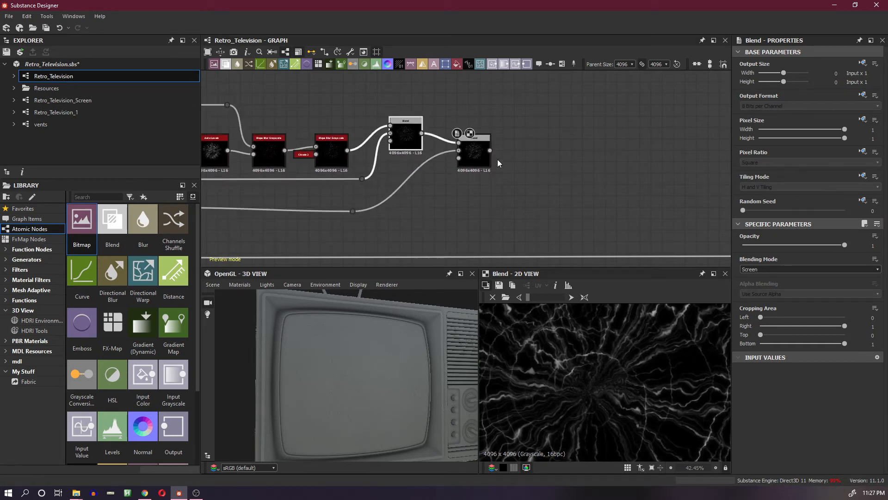
- Set the last Blend's blending mode to Copy and its opacity to 0.5
{"action": "left_click", "coordinate": [479, 159]}
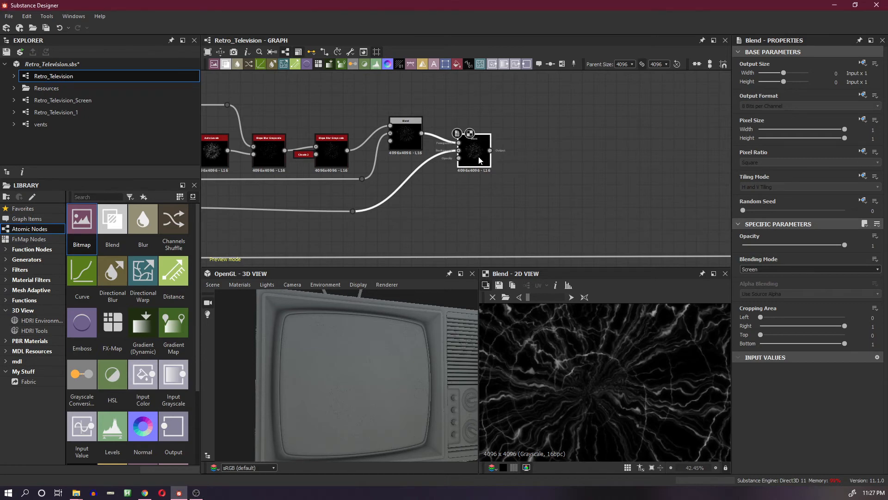
{"action": "left_click", "coordinate": [778, 269]}
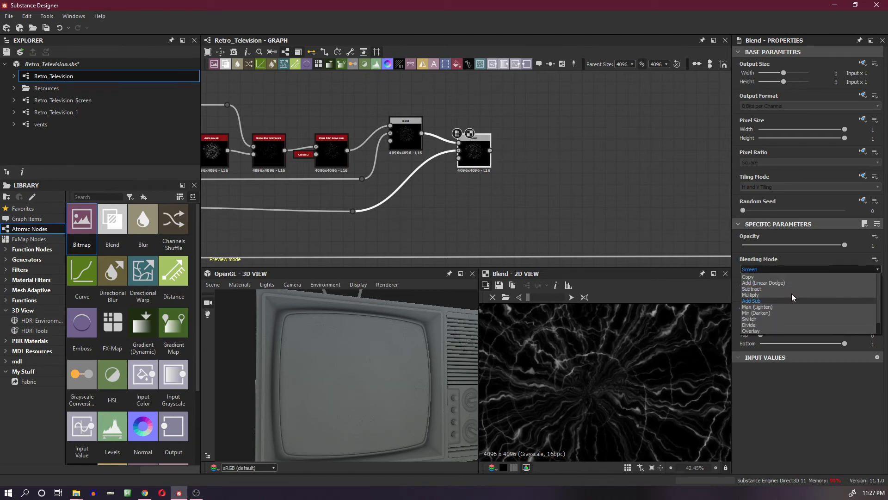
{"action": "left_click", "coordinate": [765, 276]}
{"action": "double_click", "coordinate": [872, 246]}
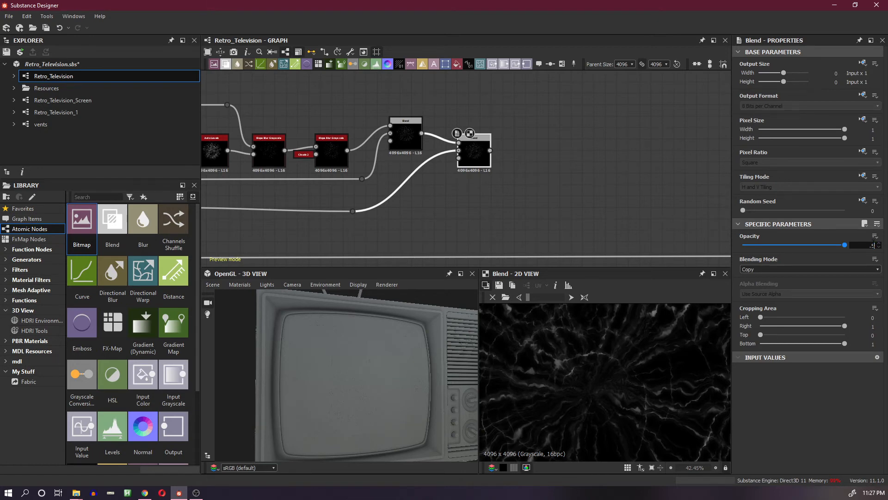
{"action": "key", "text": "Return"}
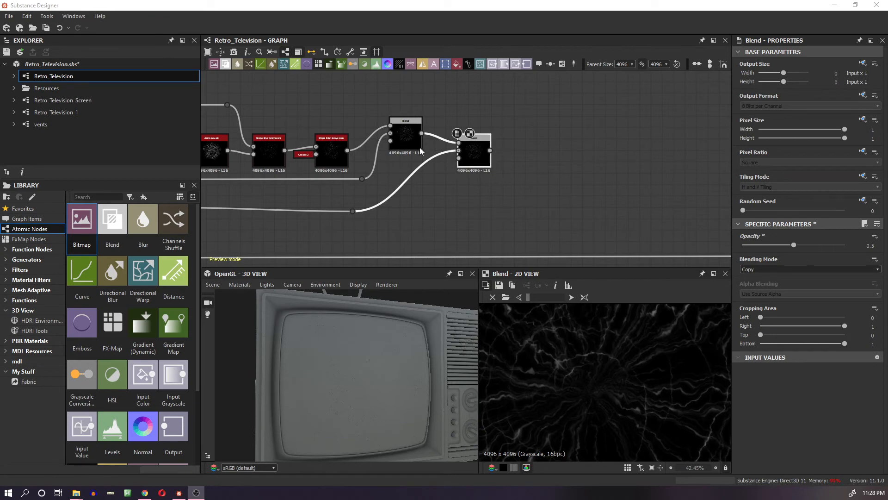
- Set the last Blend's opacity to 0.69
{"action": "left_click", "coordinate": [479, 162]}
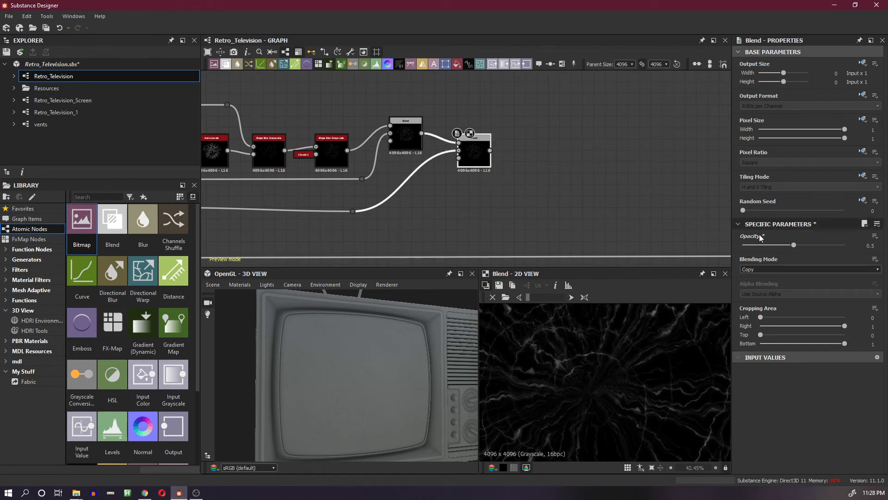
{"action": "double_click", "coordinate": [871, 244]}
{"action": "type", "text": ".69"}
{"action": "key", "text": "Return"}
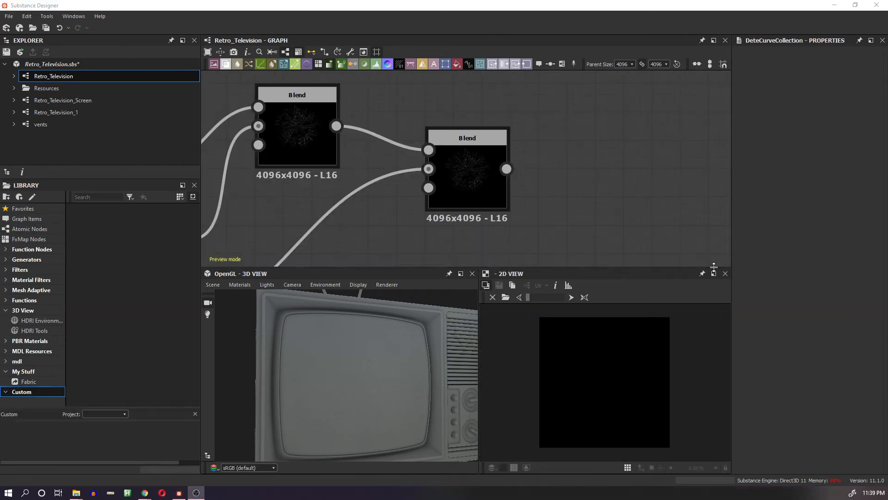
- Examine the Dilation or Erosion node placed after the last Blend
{"action": "middle_click_drag", "start_coordinate": [555, 191], "coordinate": [475, 164]}
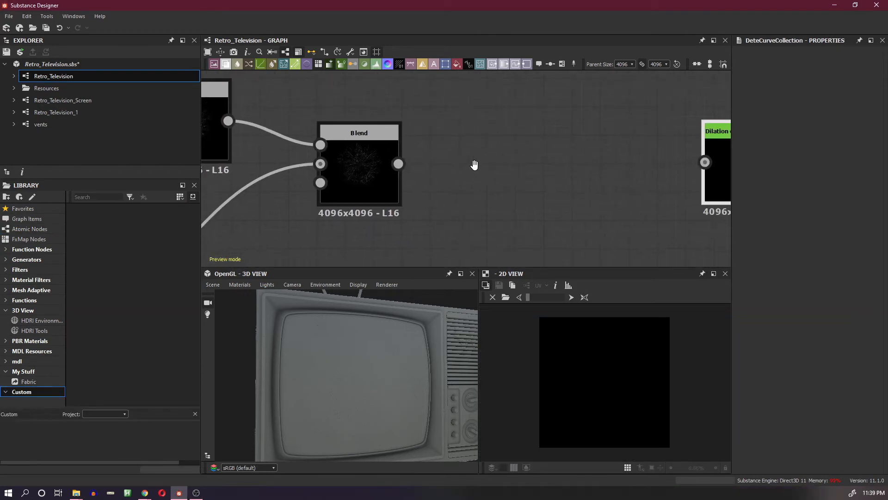
{"action": "scroll", "coordinate": [565, 166], "scroll_direction": "down", "scroll_amount": 2}
{"action": "middle_click_drag", "start_coordinate": [565, 166], "coordinate": [439, 176]}
{"action": "scroll", "coordinate": [535, 158], "scroll_direction": "up", "scroll_amount": 4}
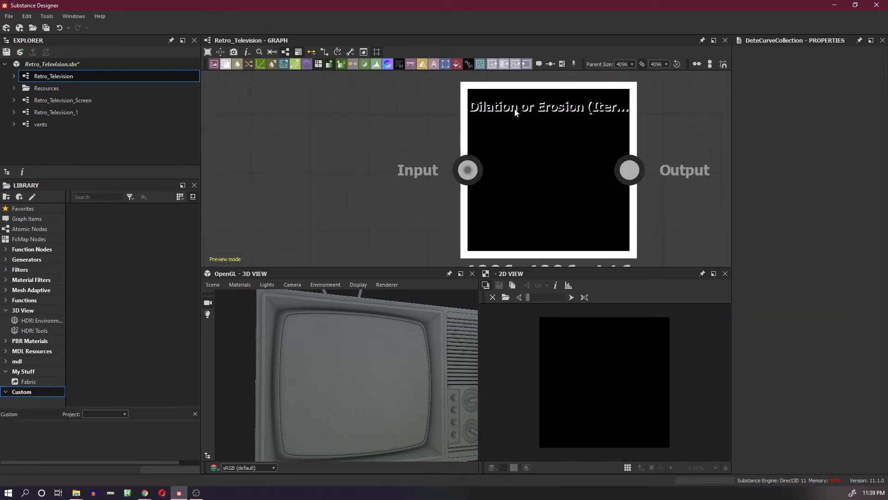
{"action": "scroll", "coordinate": [427, 134], "scroll_direction": "down", "scroll_amount": 4}
{"action": "middle_click_drag", "start_coordinate": [424, 148], "coordinate": [551, 174]}
- Switch to the browser and look over the Dilation Or Erosion Filter download page on Substance Share
{"action": "left_click_drag", "start_coordinate": [887, 59], "coordinate": [447, 39]}
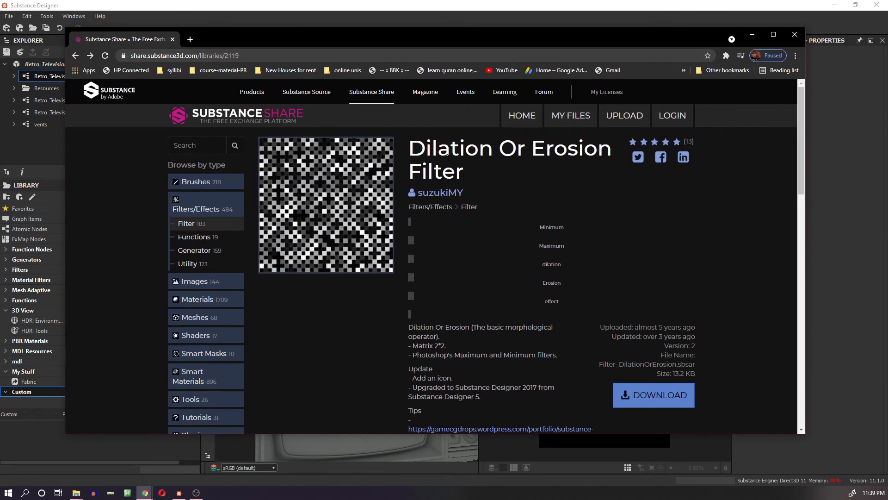
{"action": "left_click_drag", "start_coordinate": [465, 173], "coordinate": [416, 149]}
{"action": "left_click", "coordinate": [514, 187]}
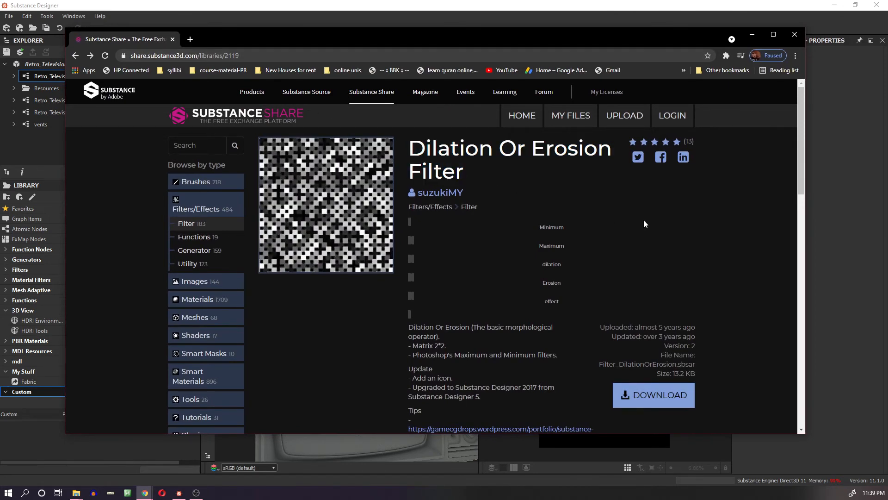
{"action": "scroll", "coordinate": [644, 222], "scroll_direction": "down", "scroll_amount": 1}
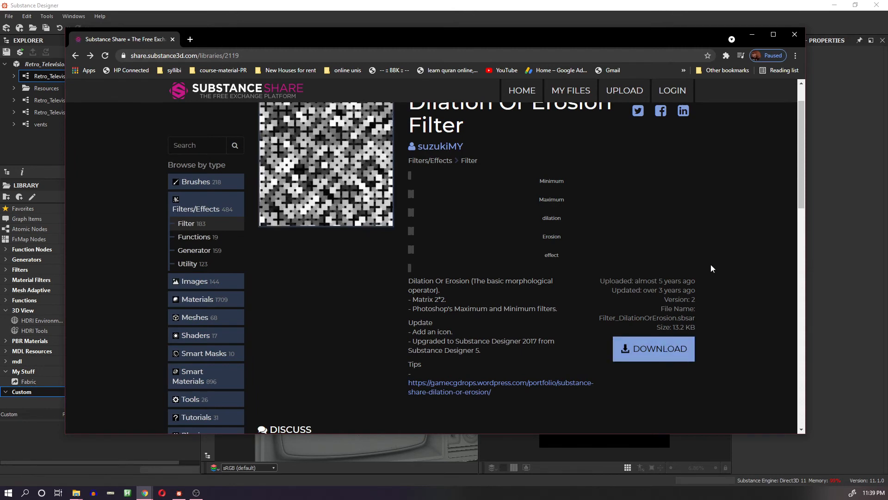
{"action": "scroll", "coordinate": [706, 229], "scroll_direction": "up", "scroll_amount": 1}
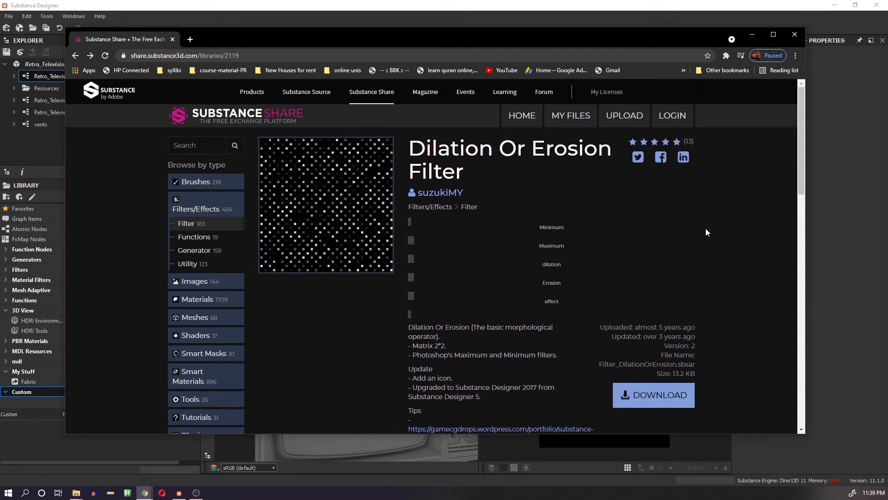
- Return to the Substance Designer graph, move the Dilation or Erosion node closer, and connect the last Blend's output to its input
{"action": "left_click", "coordinate": [795, 36]}
{"action": "scroll", "coordinate": [525, 176], "scroll_direction": "up", "scroll_amount": 3}
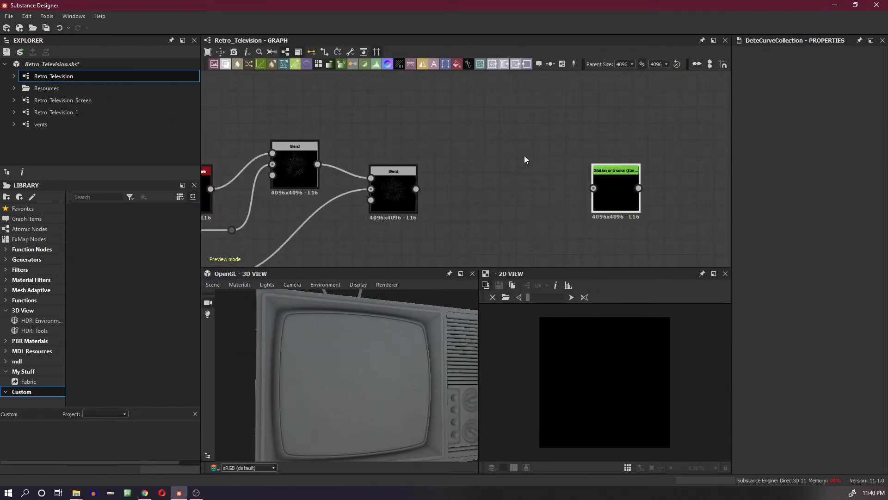
{"action": "left_click_drag", "start_coordinate": [618, 198], "coordinate": [514, 199]}
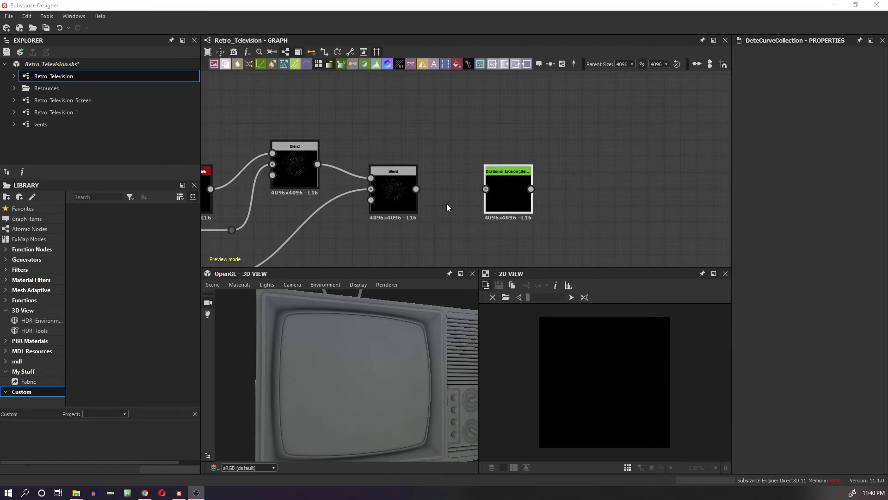
{"action": "scroll", "coordinate": [447, 208], "scroll_direction": "up", "scroll_amount": 3}
{"action": "left_click_drag", "start_coordinate": [394, 178], "coordinate": [496, 194]}
{"action": "scroll", "coordinate": [609, 362], "scroll_direction": "up", "scroll_amount": 3}
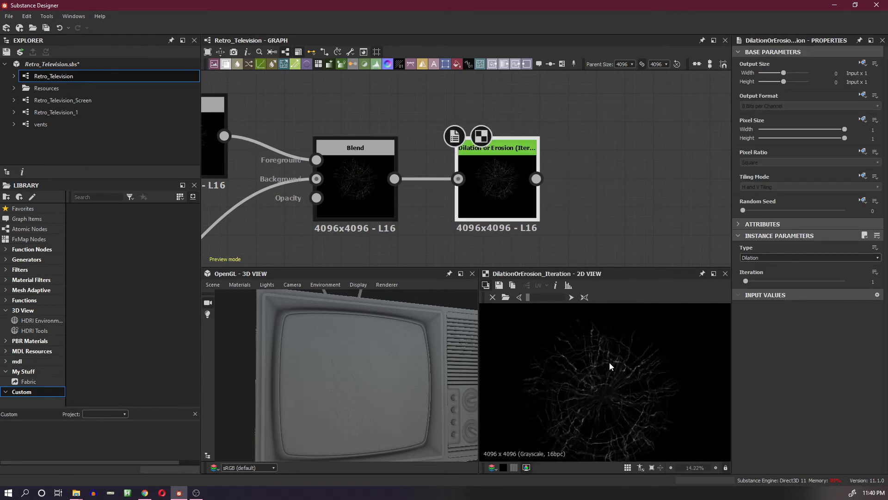
- Set the Dilation or Erosion node's type to Erosion and its iteration to 2
{"action": "left_click", "coordinate": [771, 257]}
{"action": "left_click", "coordinate": [770, 268]}
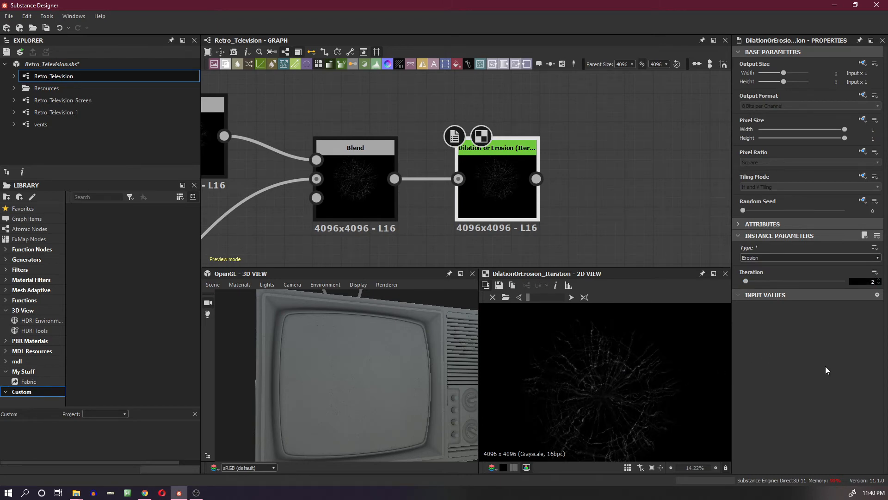
{"action": "key", "text": "Return"}
{"action": "scroll", "coordinate": [600, 393], "scroll_direction": "up", "scroll_amount": 4}
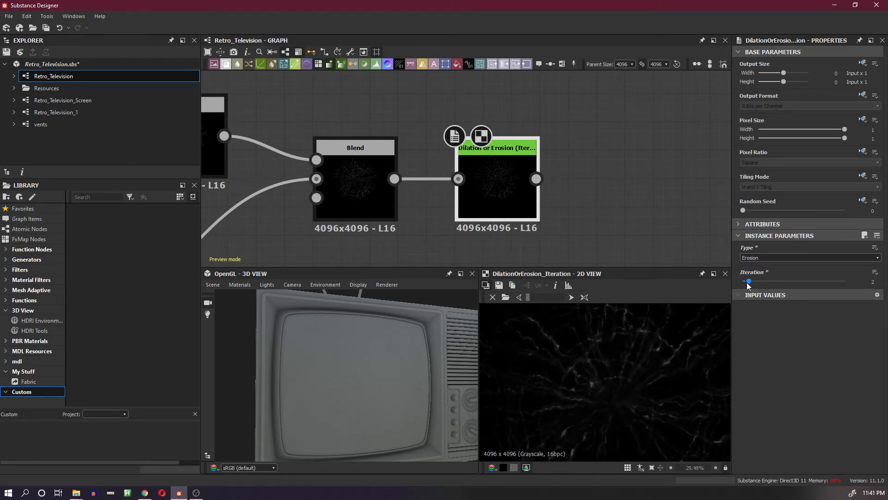
{"action": "left_click_drag", "start_coordinate": [749, 280], "coordinate": [761, 282]}
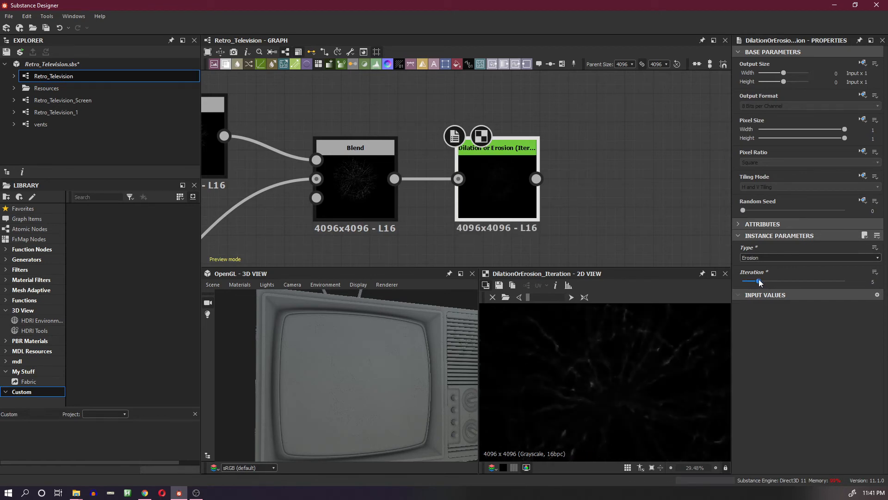
{"action": "double_click", "coordinate": [869, 281]}
{"action": "type", "text": "2"}
{"action": "key", "text": "Return"}
{"action": "scroll", "coordinate": [602, 362], "scroll_direction": "up", "scroll_amount": 2}
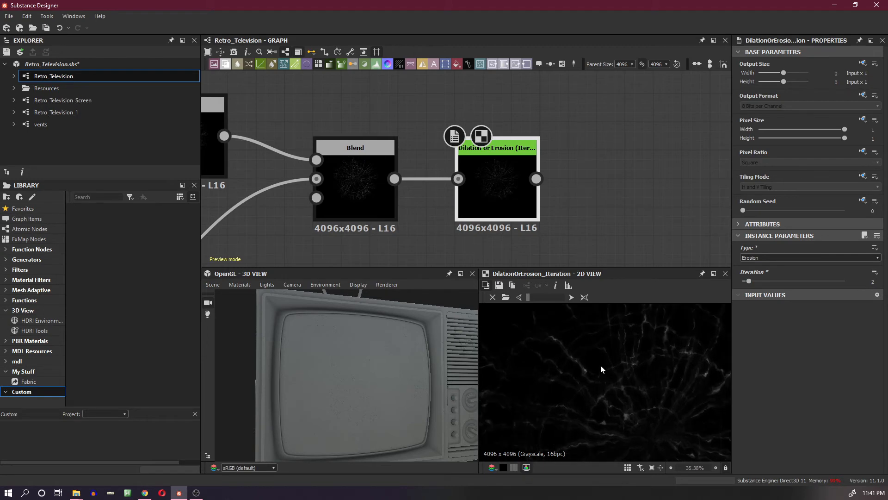
- Review the filter's type options, keep Erosion, and examine the eroded cracks across the 2D view
{"action": "left_click", "coordinate": [775, 258]}
{"action": "left_click", "coordinate": [773, 255]}
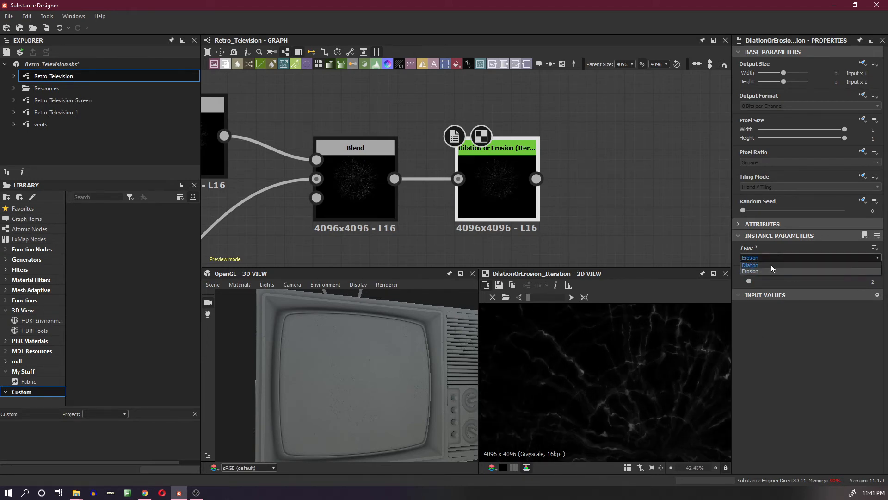
{"action": "left_click", "coordinate": [770, 257]}
{"action": "left_click", "coordinate": [769, 268]}
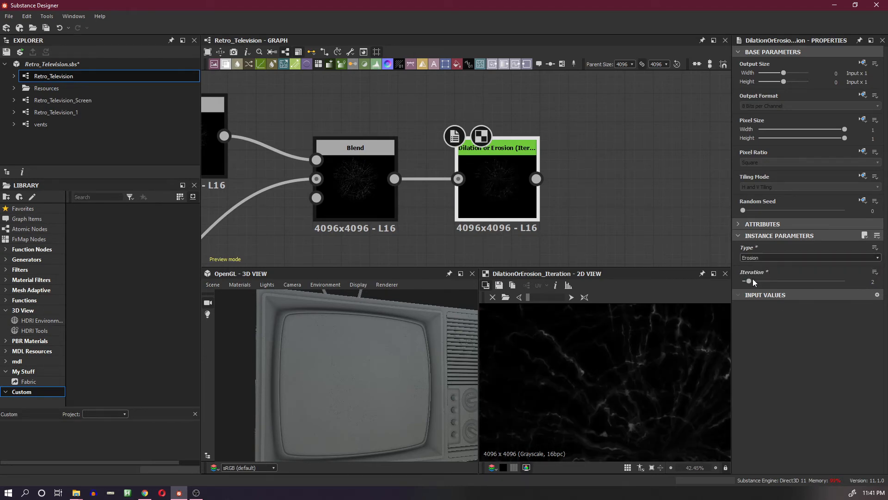
{"action": "scroll", "coordinate": [648, 387], "scroll_direction": "down", "scroll_amount": 5}
{"action": "middle_click_drag", "start_coordinate": [648, 388], "coordinate": [629, 352]}
{"action": "scroll", "coordinate": [648, 370], "scroll_direction": "up", "scroll_amount": 2}
{"action": "middle_click_drag", "start_coordinate": [691, 351], "coordinate": [678, 404]}
{"action": "scroll", "coordinate": [625, 357], "scroll_direction": "up", "scroll_amount": 2}
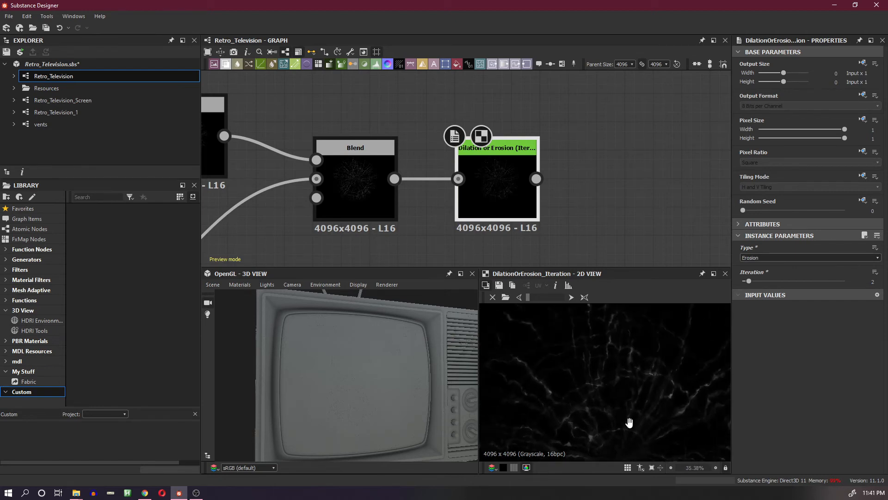
{"action": "middle_click_drag", "start_coordinate": [685, 361], "coordinate": [638, 374]}
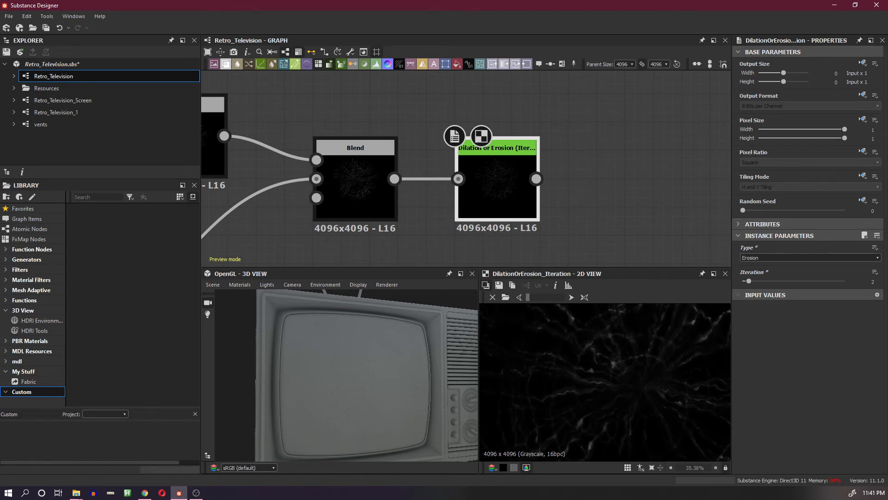
- Compare the erosion at iteration 0 with the last Blend's output, and set the iteration to 1
{"action": "left_click", "coordinate": [492, 201]}
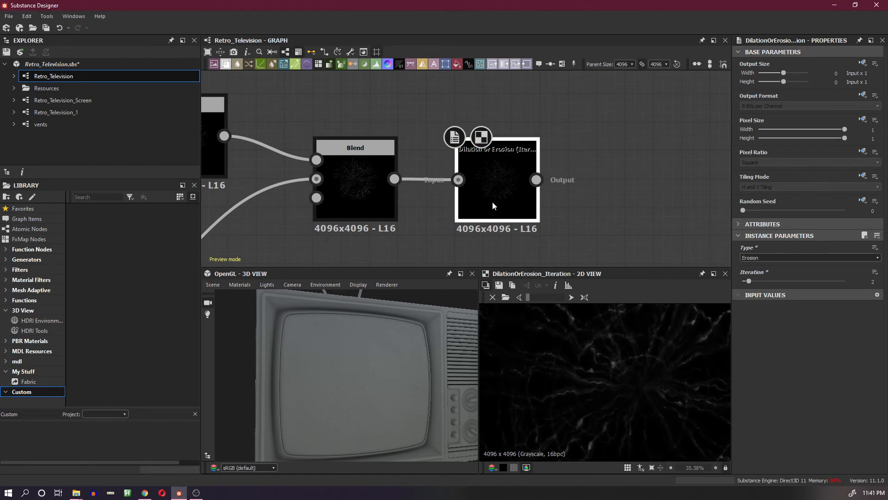
{"action": "left_click_drag", "start_coordinate": [750, 284], "coordinate": [735, 284]}
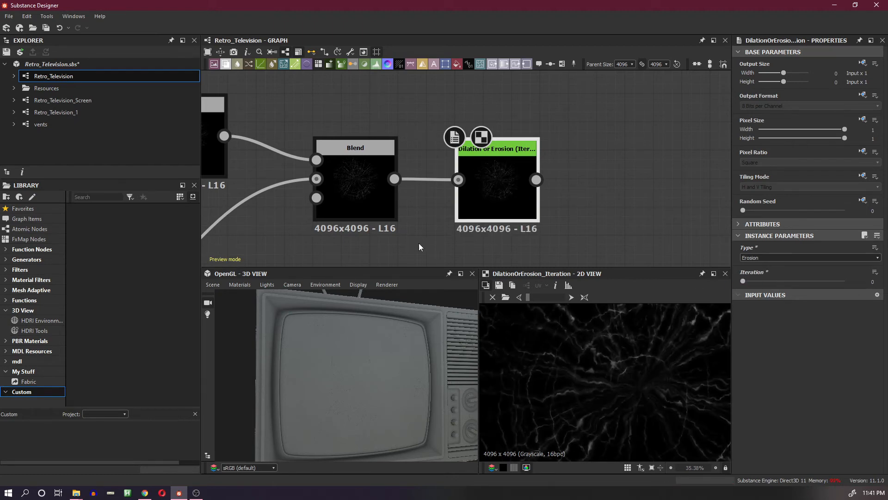
{"action": "left_click", "coordinate": [381, 201]}
{"action": "left_click", "coordinate": [496, 202]}
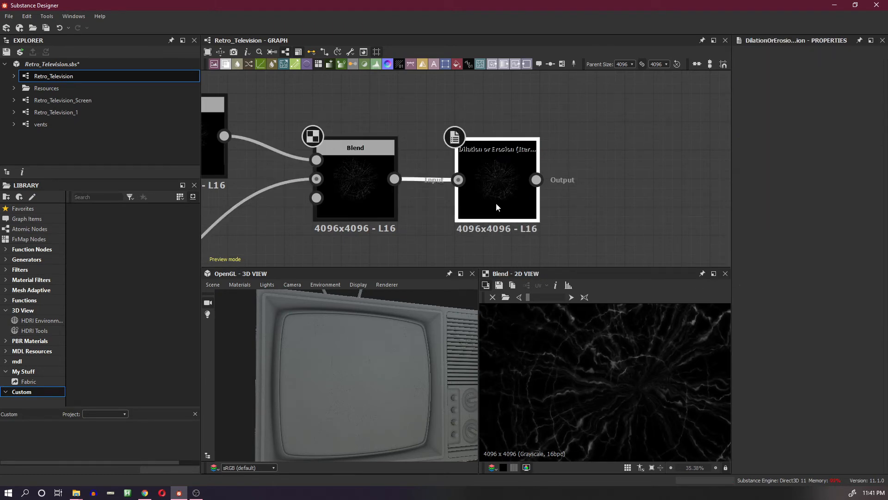
{"action": "double_click", "coordinate": [496, 203]}
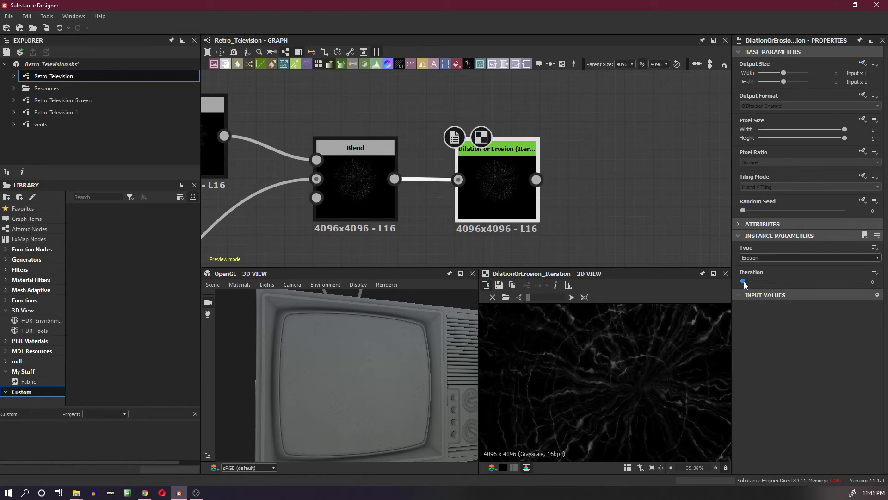
{"action": "double_click", "coordinate": [371, 203]}
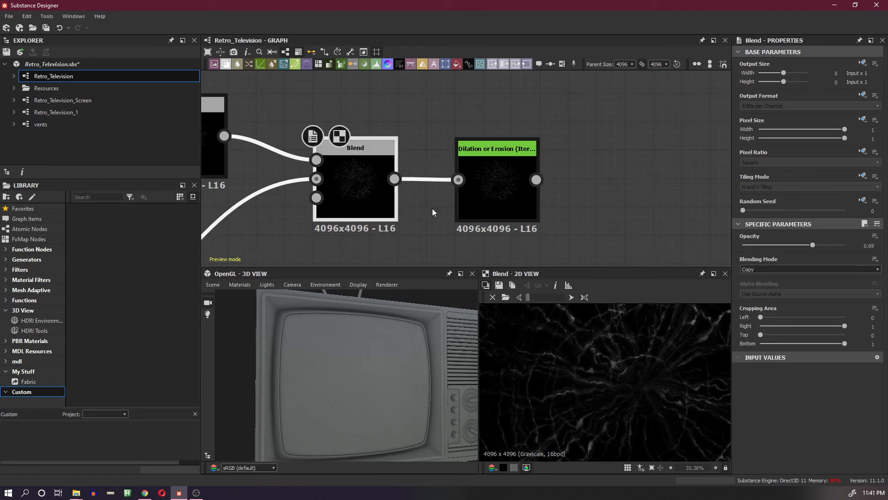
{"action": "double_click", "coordinate": [502, 208]}
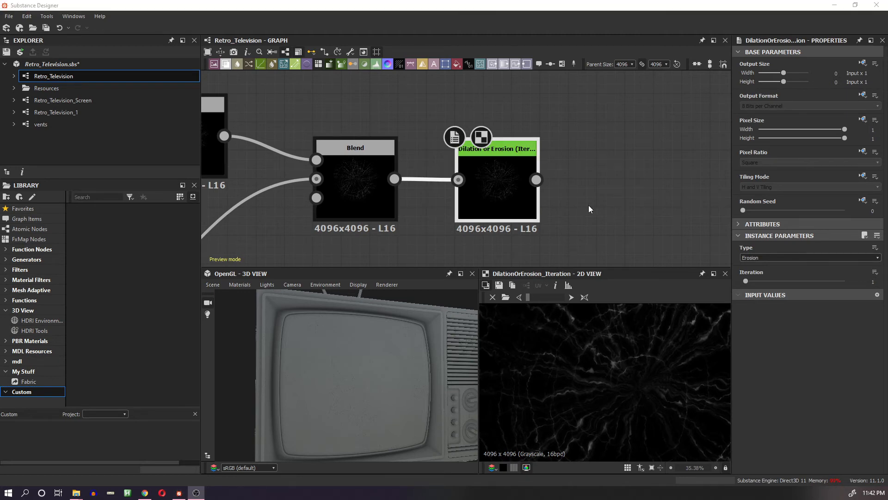
- Add a Sharpen node fed by the Dilation or Erosion output and align it beside that node
{"action": "scroll", "coordinate": [590, 184], "scroll_direction": "up", "scroll_amount": 2}
{"action": "left_click_drag", "start_coordinate": [512, 177], "coordinate": [579, 176]}
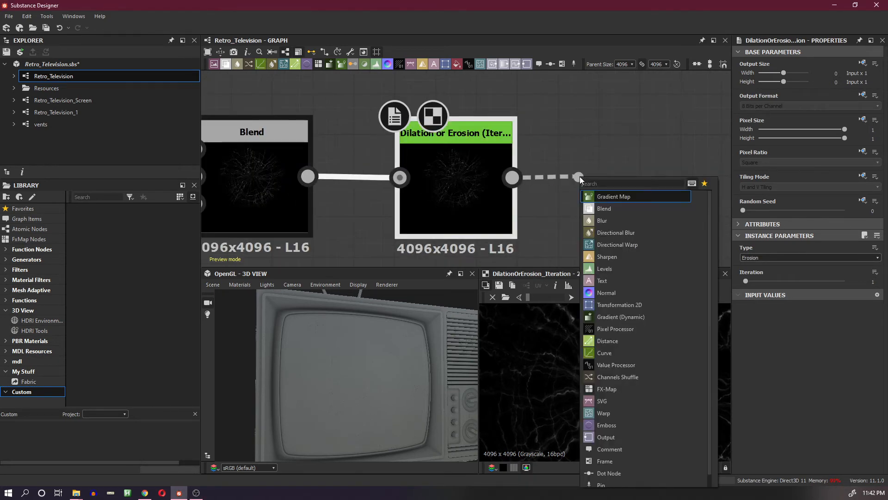
{"action": "type", "text": "sh"}
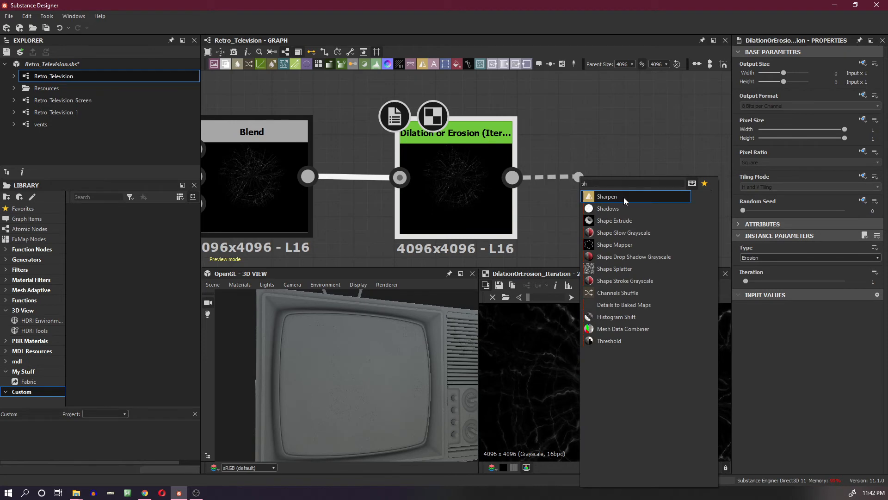
{"action": "left_click", "coordinate": [624, 197]}
{"action": "left_click_drag", "start_coordinate": [642, 202], "coordinate": [615, 185]}
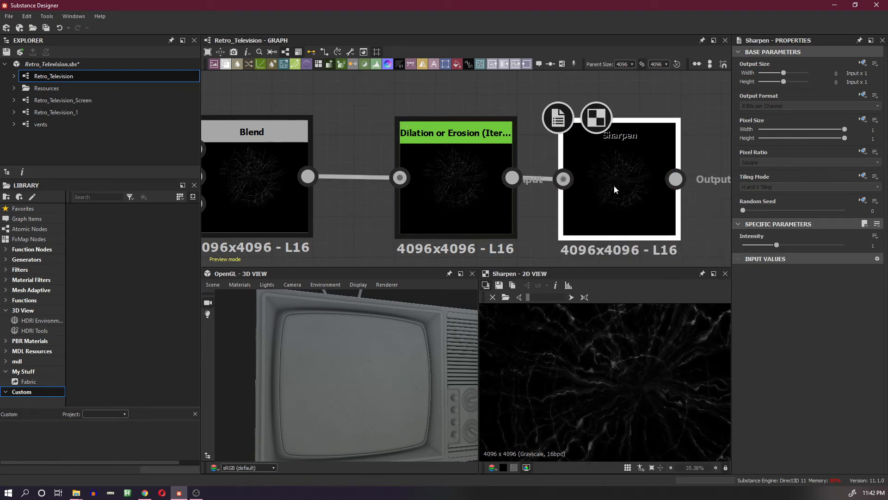
- Set the Sharpen intensity to 0.11 and compare its output with the Dilation or Erosion result
{"action": "left_click", "coordinate": [863, 245]}
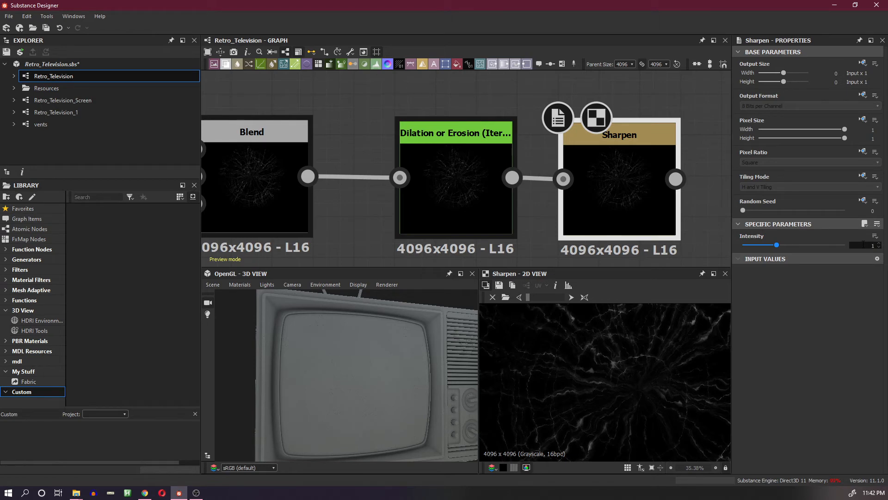
{"action": "type", "text": ".11"}
{"action": "key", "text": "Return"}
{"action": "double_click", "coordinate": [492, 170]}
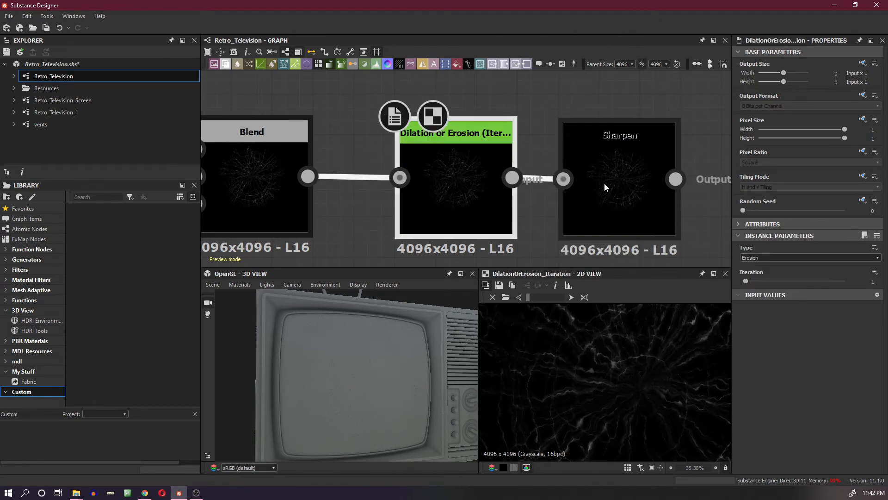
{"action": "left_click", "coordinate": [629, 183]}
{"action": "double_click", "coordinate": [632, 184]}
- Try a Sharpen intensity of 0.33, change it to 0.2, and compare the output with the unsharpened cracks
{"action": "left_click", "coordinate": [810, 245]}
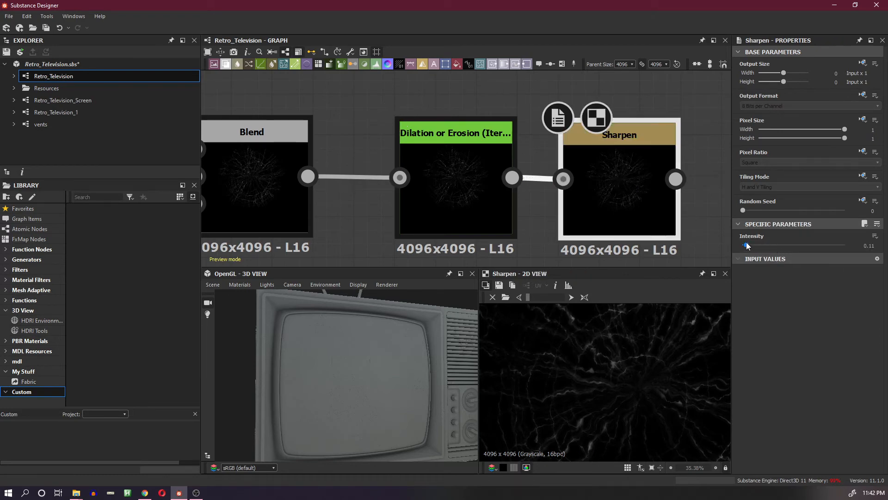
{"action": "left_click_drag", "start_coordinate": [810, 247], "coordinate": [754, 247]}
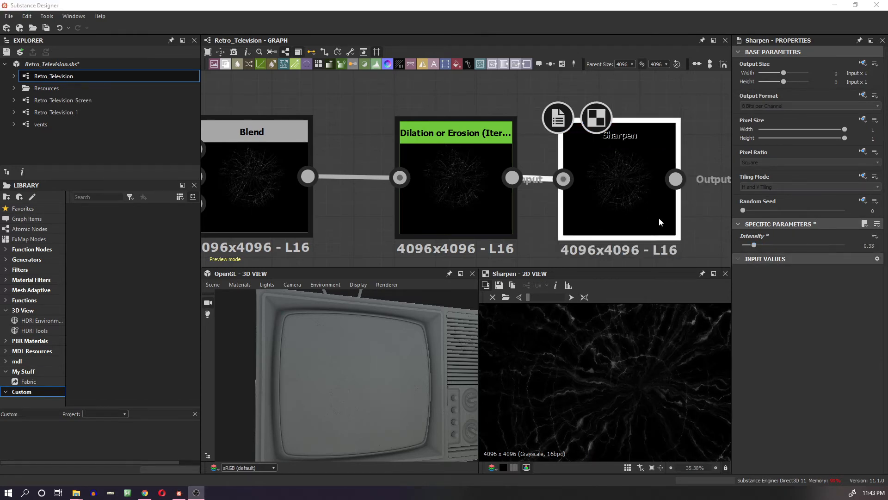
{"action": "left_click", "coordinate": [869, 245]}
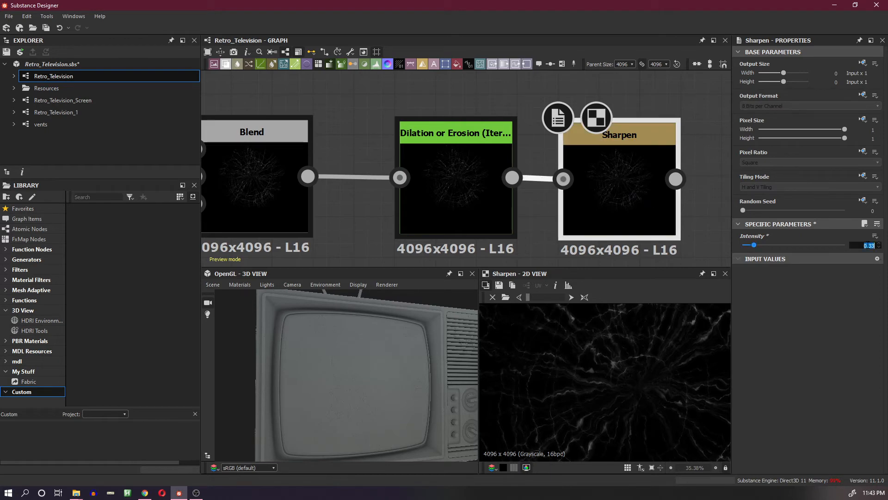
{"action": "left_click_drag", "start_coordinate": [868, 245], "coordinate": [887, 247]}
{"action": "key", "text": "Return"}
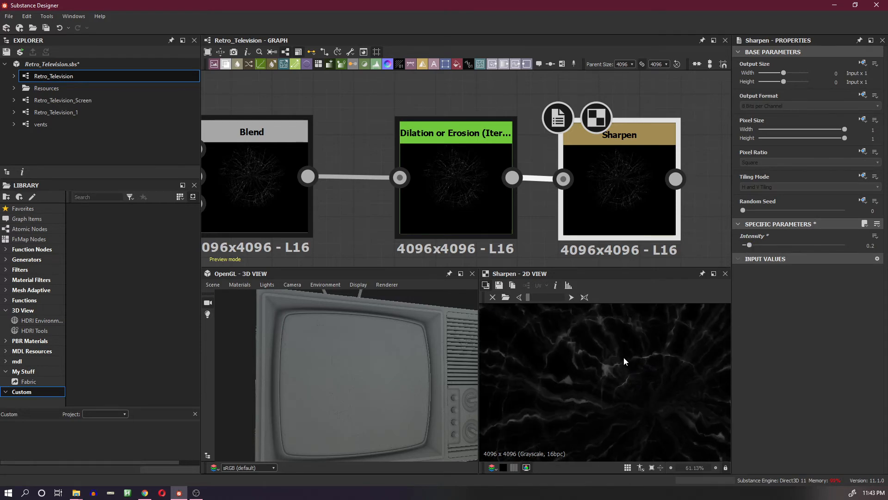
{"action": "double_click", "coordinate": [485, 219]}
{"action": "double_click", "coordinate": [616, 211]}
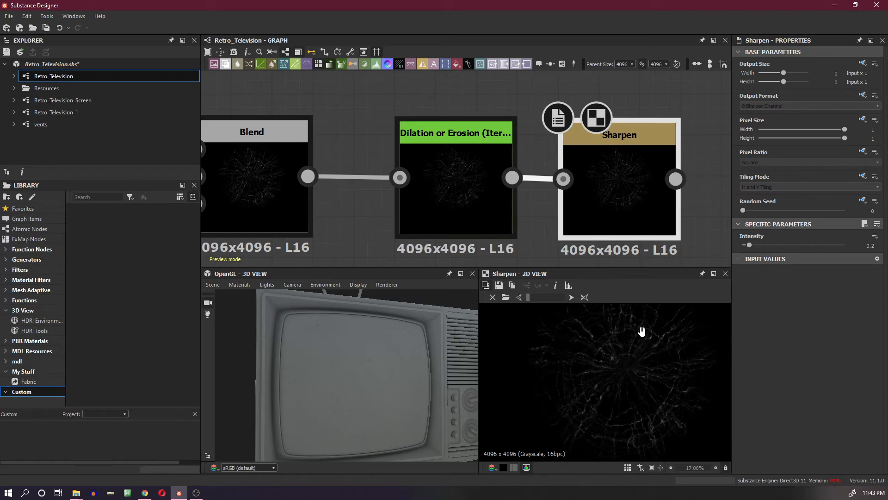
{"action": "scroll", "coordinate": [636, 344], "scroll_direction": "up", "scroll_amount": 1}
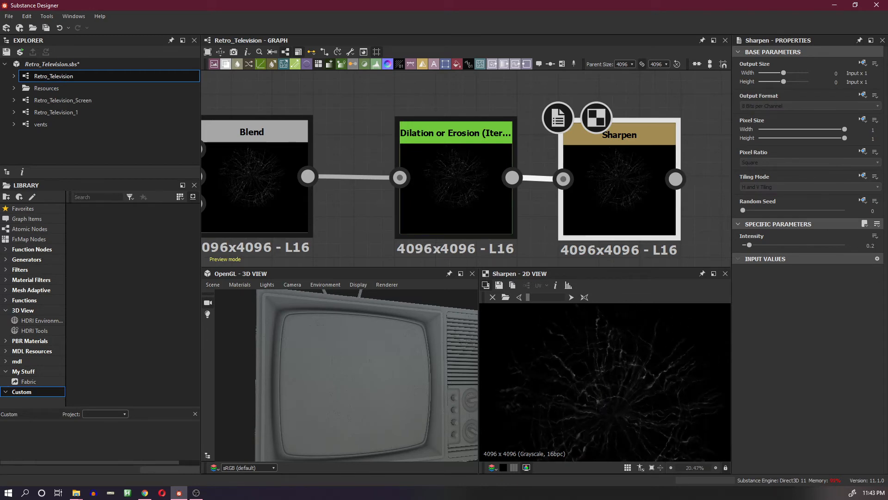
- Set the Sharpen intensity to 0.5 and check its output against the Dilation or Erosion node
{"action": "left_click", "coordinate": [868, 245]}
{"action": "type", "text": "0.5"}
{"action": "key", "text": "Return"}
{"action": "scroll", "coordinate": [639, 354], "scroll_direction": "up", "scroll_amount": 4}
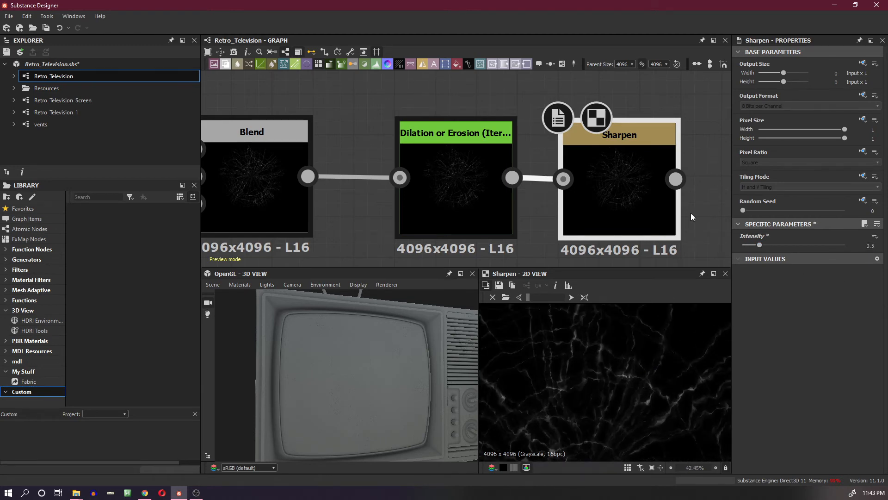
{"action": "left_click", "coordinate": [493, 207]}
{"action": "left_click", "coordinate": [628, 207]}
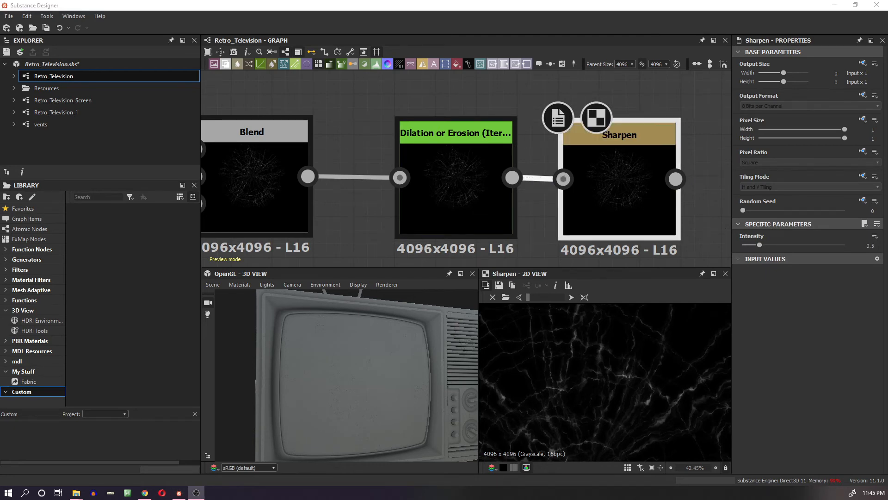
- Move the Blend that follows the Scratches frame along the main line until it sits past the Sharpen node
{"action": "scroll", "coordinate": [586, 170], "scroll_direction": "down", "scroll_amount": 6}
{"action": "scroll", "coordinate": [587, 170], "scroll_direction": "down", "scroll_amount": 3}
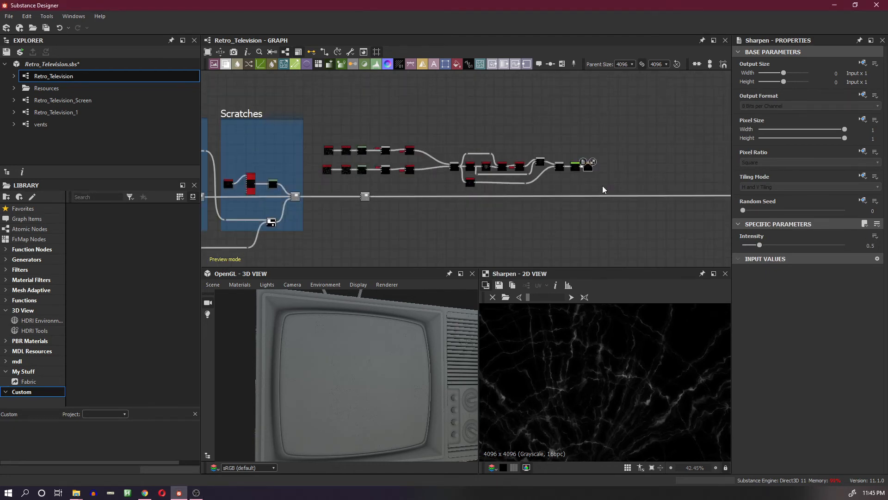
{"action": "left_click_drag", "start_coordinate": [335, 201], "coordinate": [603, 199]}
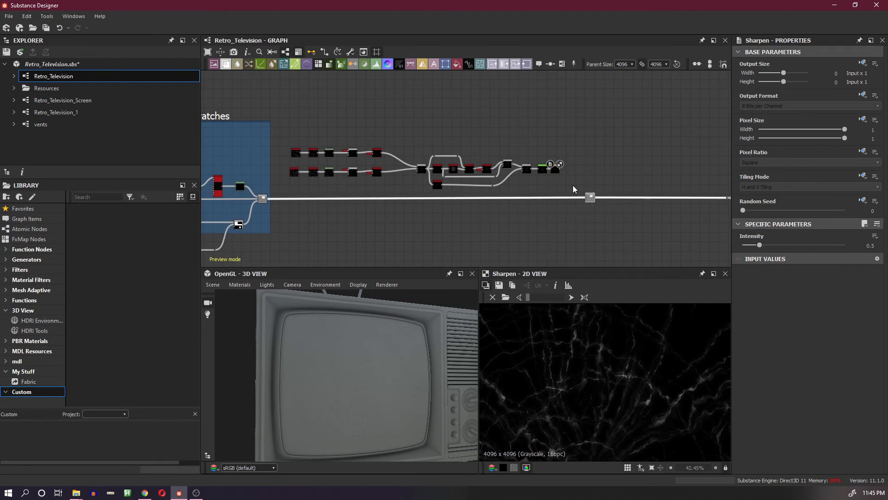
- Add a Transformation 2D node after Sharpen and connect its output to the foreground of the main line's Blend
{"action": "scroll", "coordinate": [573, 185], "scroll_direction": "up", "scroll_amount": 3}
{"action": "left_click", "coordinate": [532, 144]}
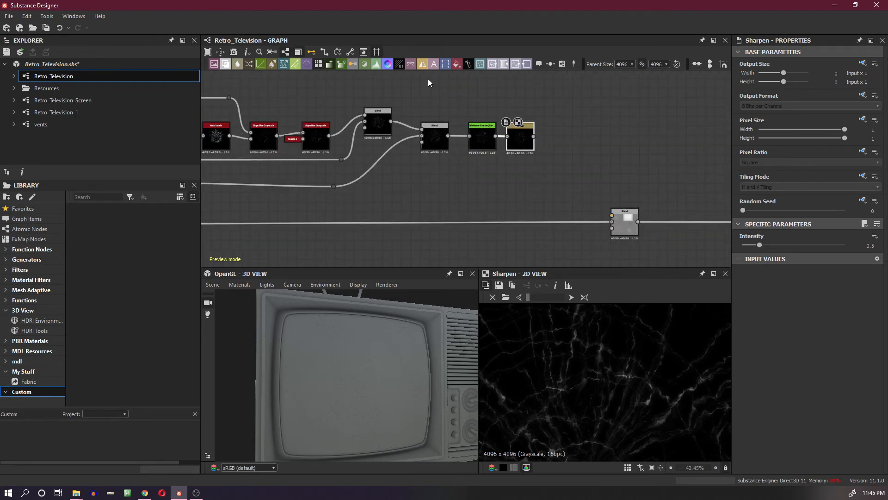
{"action": "left_click", "coordinate": [445, 65]}
{"action": "left_click_drag", "start_coordinate": [566, 145], "coordinate": [611, 215]}
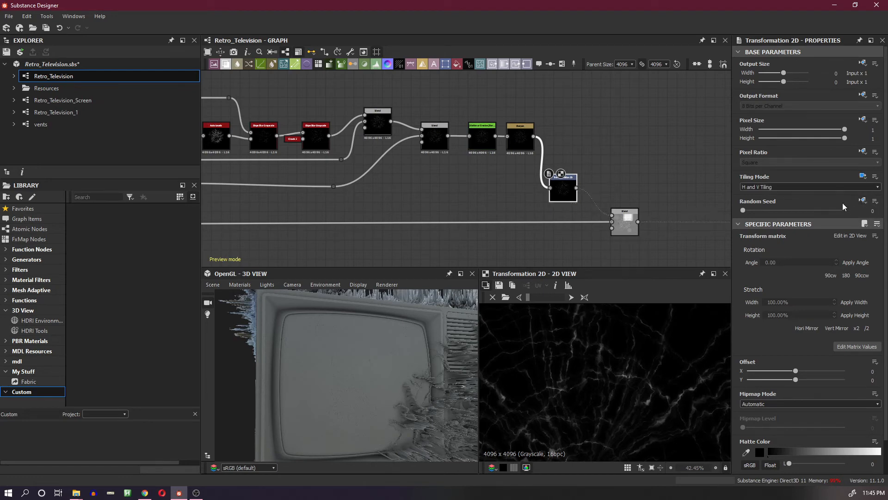
- Set the Transformation 2D node's tiling mode to No Tiling
{"action": "left_click", "coordinate": [809, 186]}
{"action": "left_click", "coordinate": [801, 194]}
{"action": "scroll", "coordinate": [624, 366], "scroll_direction": "down", "scroll_amount": 8}
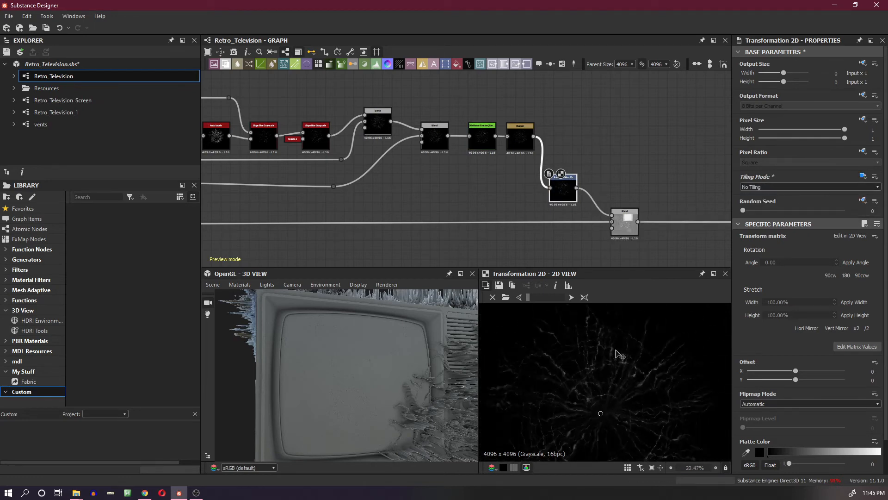
- Overlay the television layout behind the Transformation 2D output, move the crack pattern onto the TV and scale it down to the screen
{"action": "left_click", "coordinate": [538, 298]}
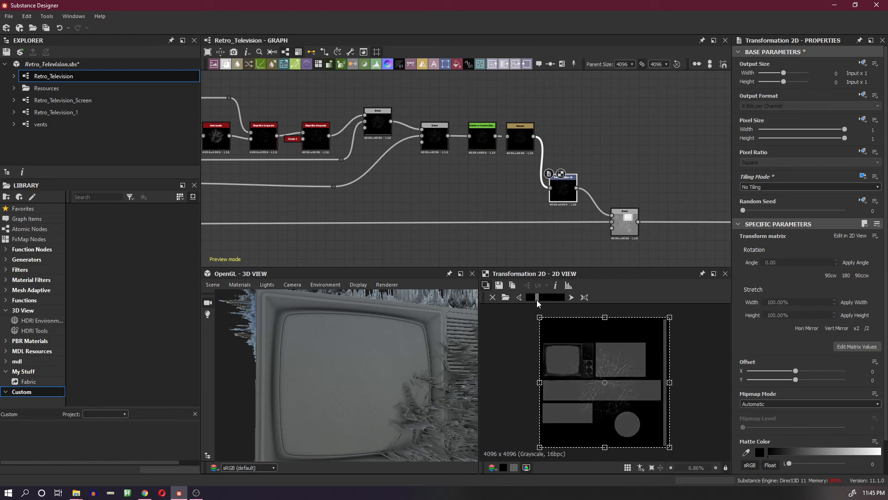
{"action": "left_click_drag", "start_coordinate": [614, 394], "coordinate": [574, 373]}
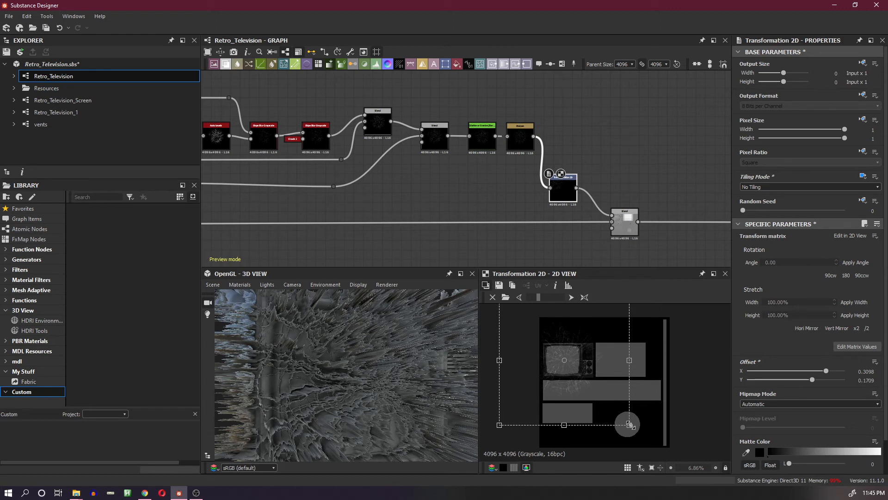
{"action": "left_click_drag", "start_coordinate": [630, 424], "coordinate": [562, 372]}
- Enlarge the crack pattern slightly and centre it on the television screen, at an offset of about X 0.98, Y 0.53
{"action": "scroll", "coordinate": [562, 371], "scroll_direction": "up", "scroll_amount": 4}
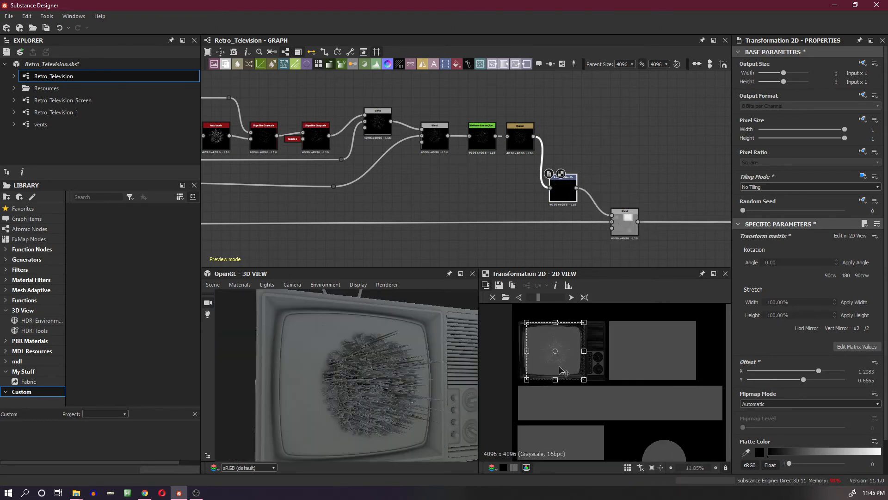
{"action": "scroll", "coordinate": [578, 368], "scroll_direction": "up", "scroll_amount": 2}
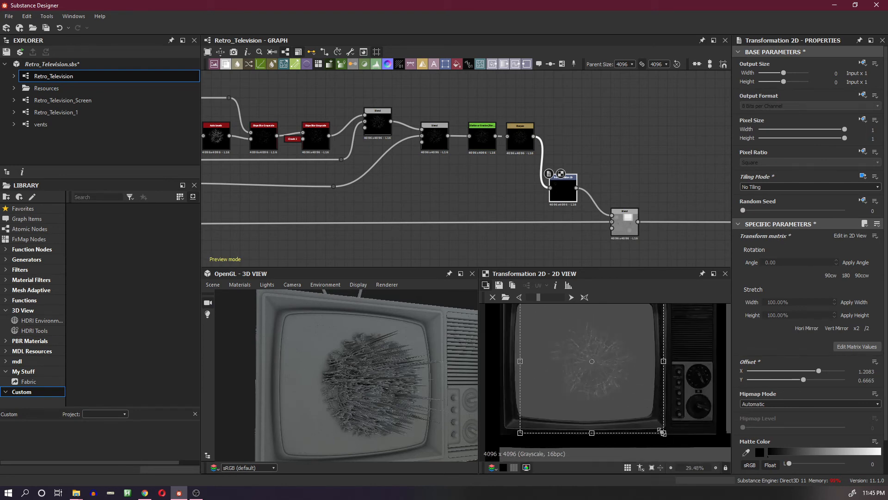
{"action": "left_click_drag", "start_coordinate": [664, 433], "coordinate": [683, 444]}
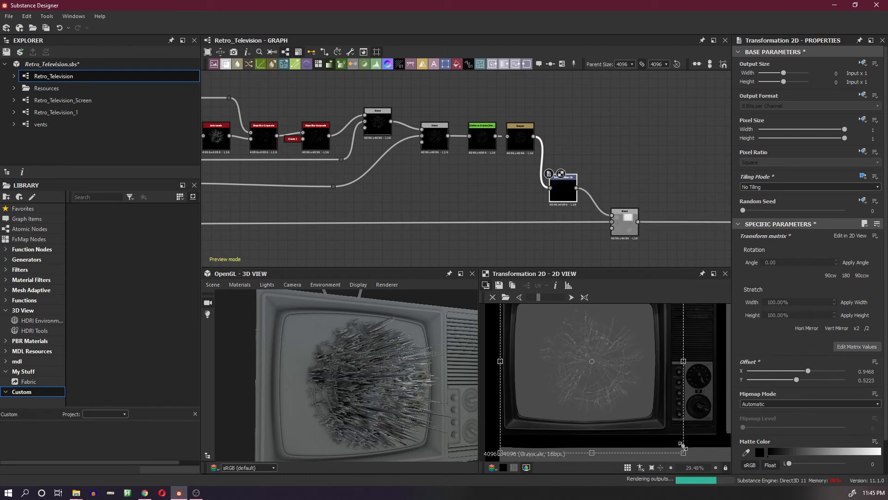
{"action": "middle_click_drag", "start_coordinate": [621, 376], "coordinate": [634, 409]}
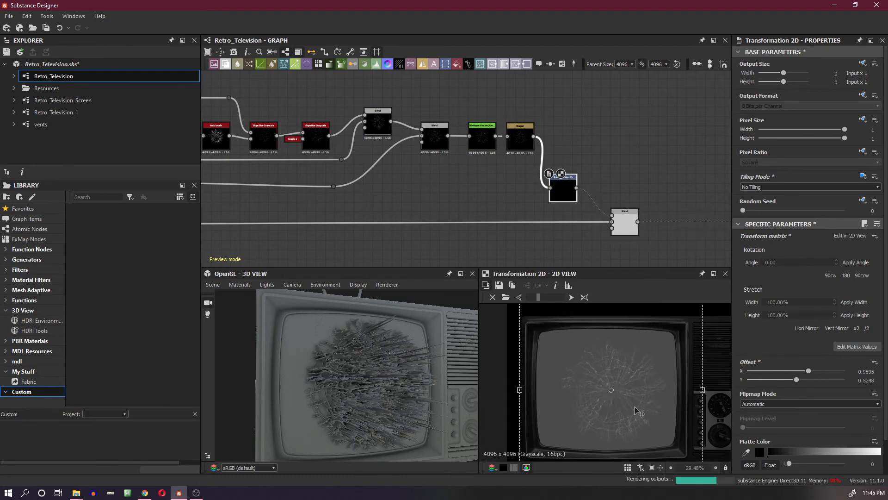
{"action": "left_click_drag", "start_coordinate": [636, 411], "coordinate": [634, 410]}
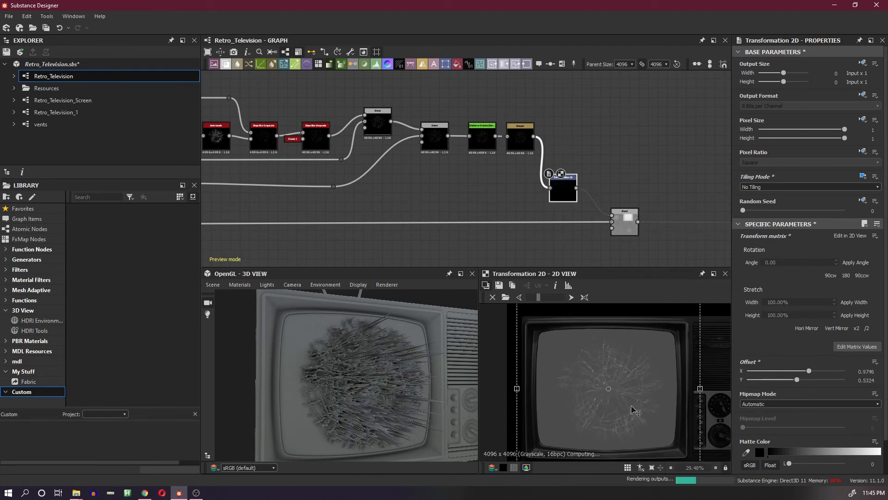
- Try Copy blending on the main line's Blend and lower its opacity to 0.18
{"action": "left_click", "coordinate": [624, 228]}
{"action": "left_click", "coordinate": [817, 269]}
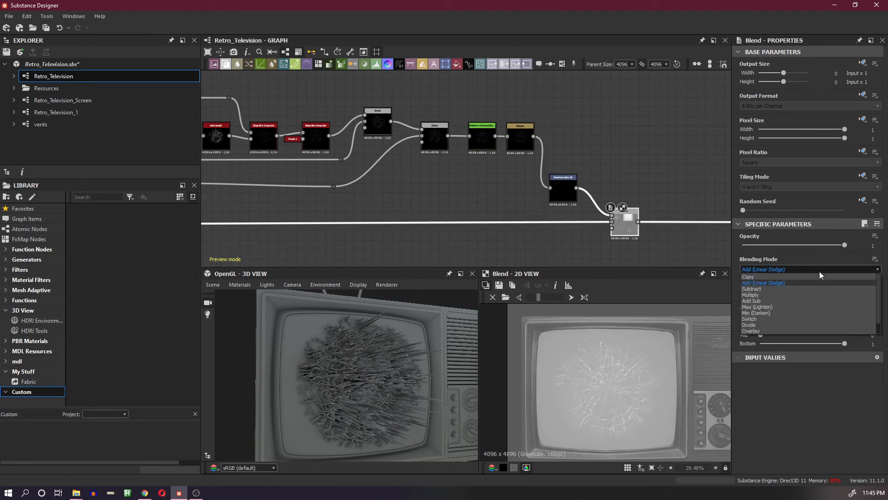
{"action": "left_click", "coordinate": [819, 277]}
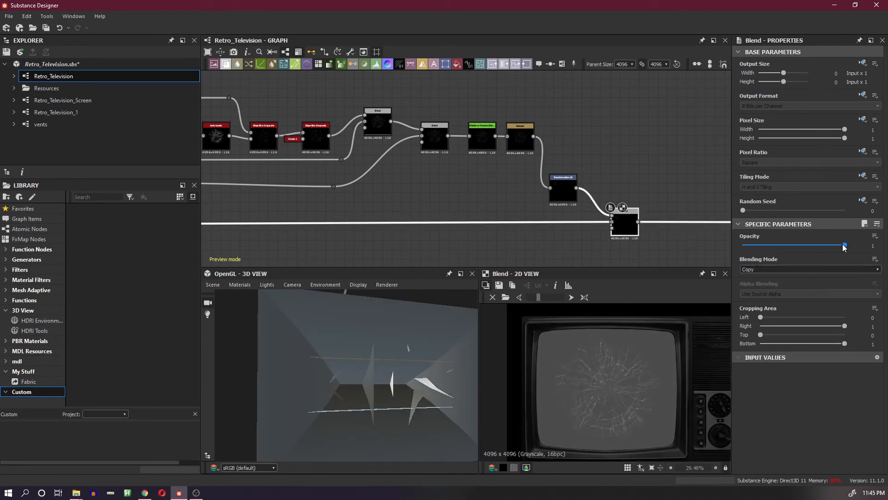
{"action": "left_click_drag", "start_coordinate": [844, 245], "coordinate": [761, 245]}
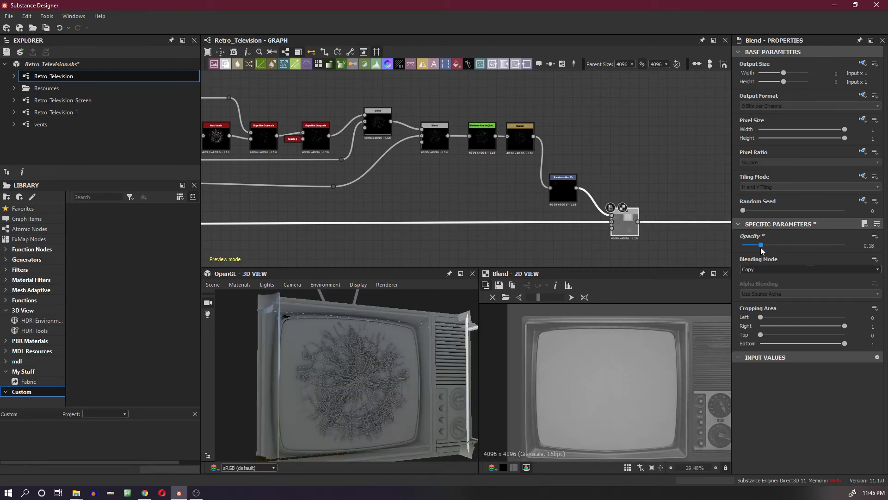
- Try Add (Linear Dodge) on the main line's Blend, switch it to Subtract and reduce the opacity to about 0.05
{"action": "left_click", "coordinate": [777, 272]}
{"action": "left_click", "coordinate": [779, 282]}
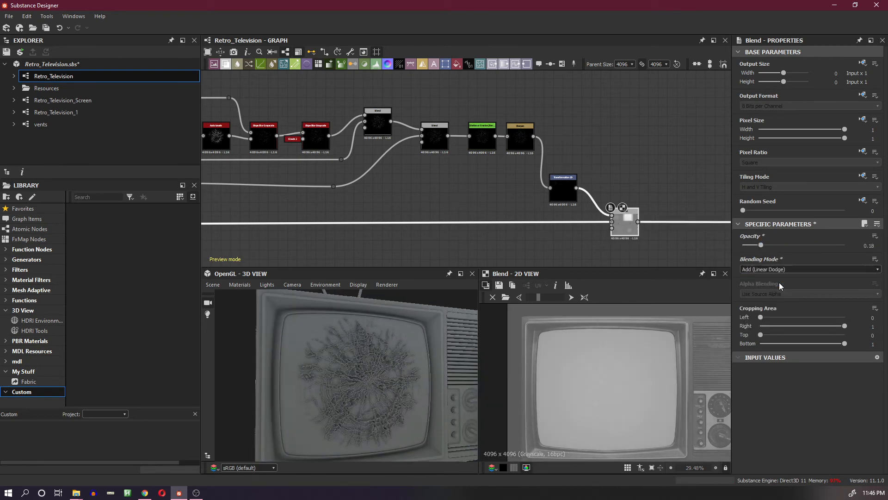
{"action": "left_click", "coordinate": [785, 269]}
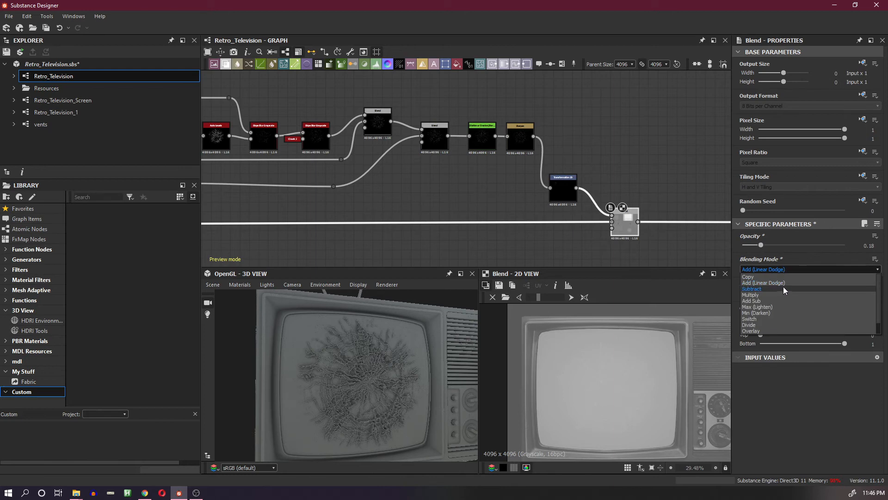
{"action": "left_click", "coordinate": [783, 291]}
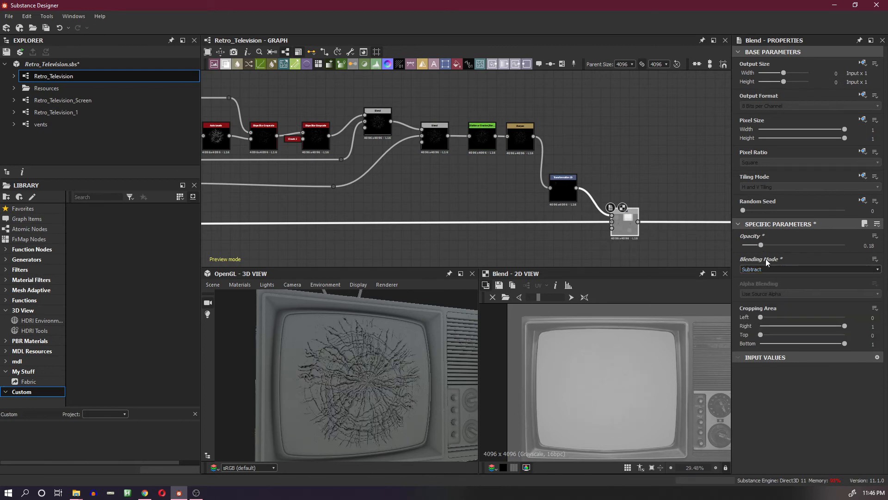
{"action": "mouse_move", "coordinate": [762, 245]}
{"action": "left_mouse_down"}
{"action": "mouse_move", "coordinate": [826, 246]}
{"action": "mouse_move", "coordinate": [748, 246]}
{"action": "left_mouse_up"}
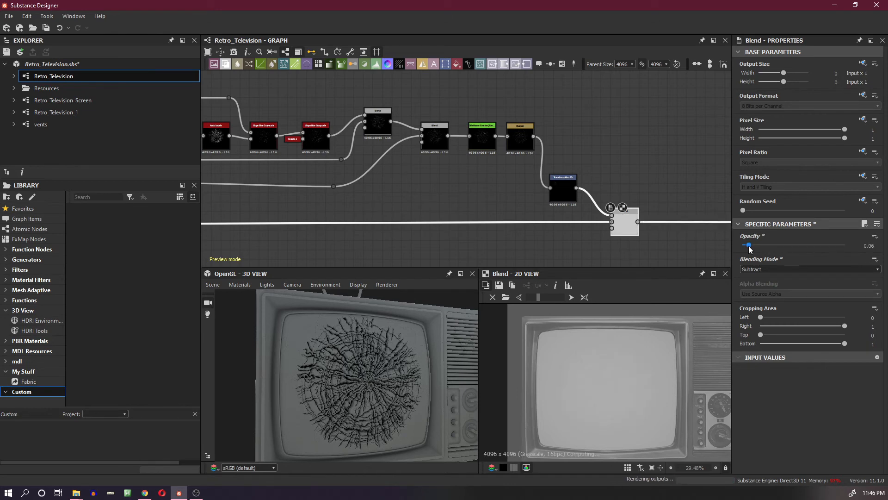
- Set the Blend's opacity to 0.01 and examine the cracks up close on the 3D television screen
{"action": "left_click_drag", "start_coordinate": [389, 382], "coordinate": [374, 368]}
{"action": "scroll", "coordinate": [378, 370], "scroll_direction": "up", "scroll_amount": 5}
{"action": "scroll", "coordinate": [374, 368], "scroll_direction": "up", "scroll_amount": 2}
{"action": "left_click_drag", "start_coordinate": [399, 335], "coordinate": [403, 318]}
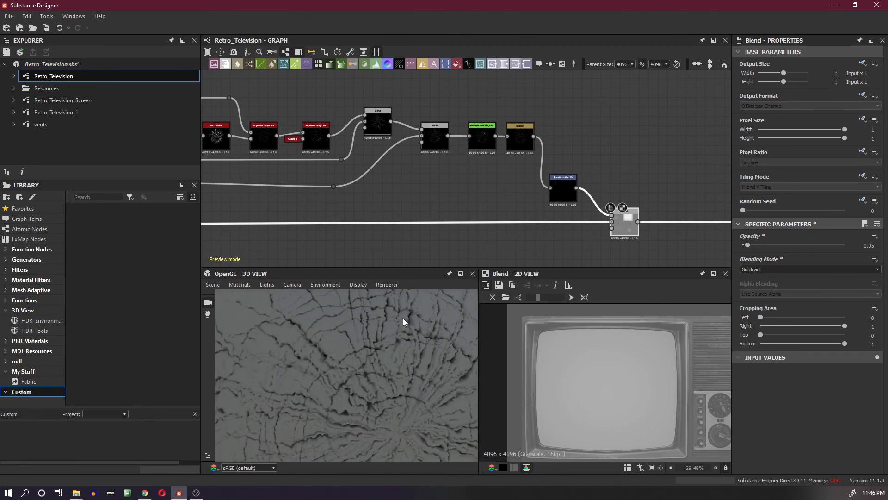
{"action": "left_click", "coordinate": [868, 246]}
{"action": "key", "text": "Return"}
{"action": "key", "text": "Return"}
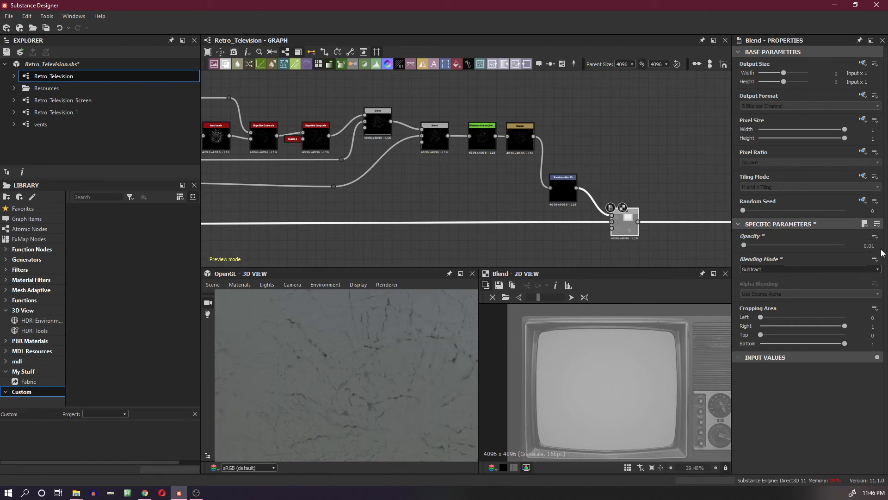
{"action": "scroll", "coordinate": [341, 355], "scroll_direction": "down", "scroll_amount": 5}
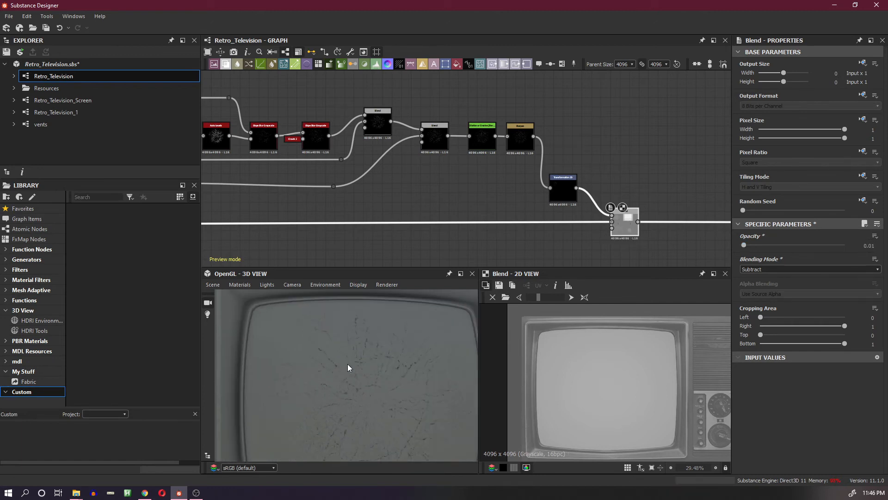
{"action": "scroll", "coordinate": [366, 370], "scroll_direction": "up", "scroll_amount": 5}
{"action": "scroll", "coordinate": [383, 363], "scroll_direction": "up", "scroll_amount": 5}
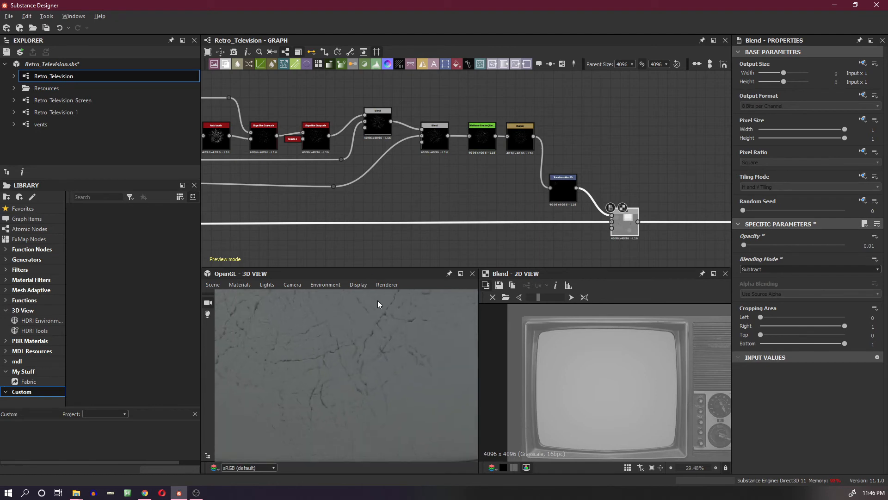
- Try the Add (Linear Dodge), Copy and Multiply blending modes on the main line's Blend
{"action": "left_click", "coordinate": [772, 268]}
{"action": "left_click", "coordinate": [771, 283]}
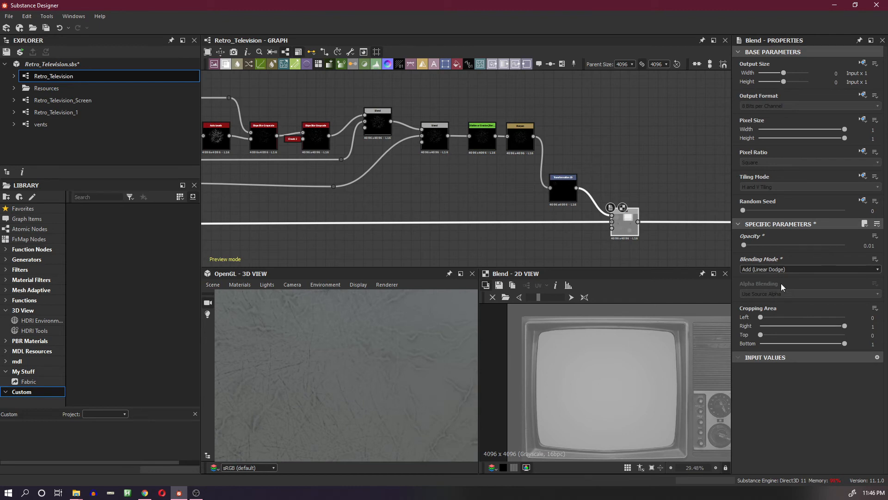
{"action": "left_click", "coordinate": [778, 269]}
{"action": "left_click", "coordinate": [776, 278]}
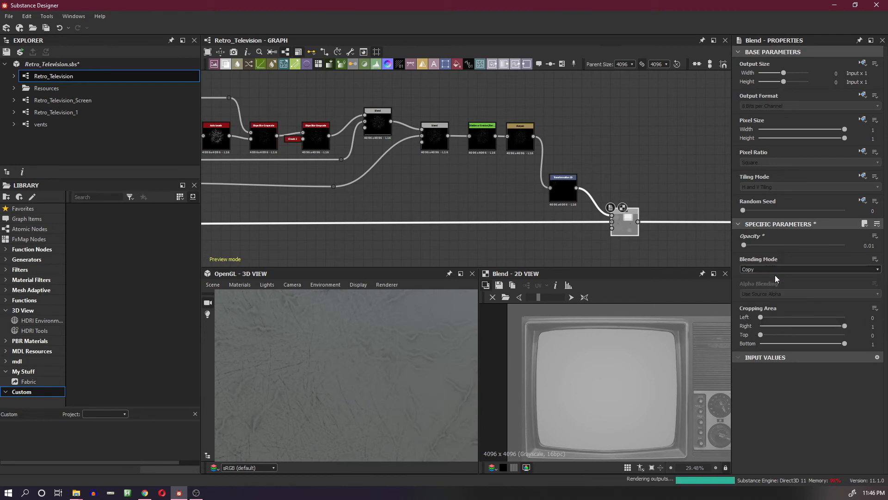
{"action": "left_click", "coordinate": [779, 269]}
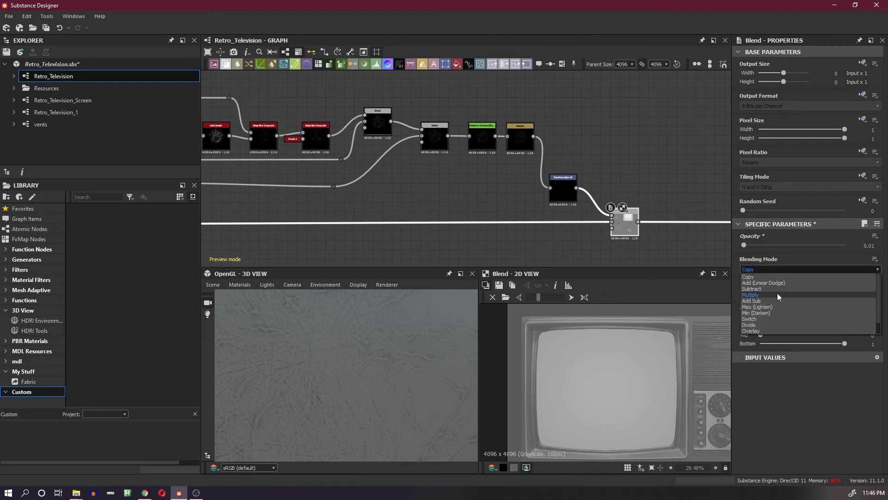
{"action": "left_click", "coordinate": [778, 296]}
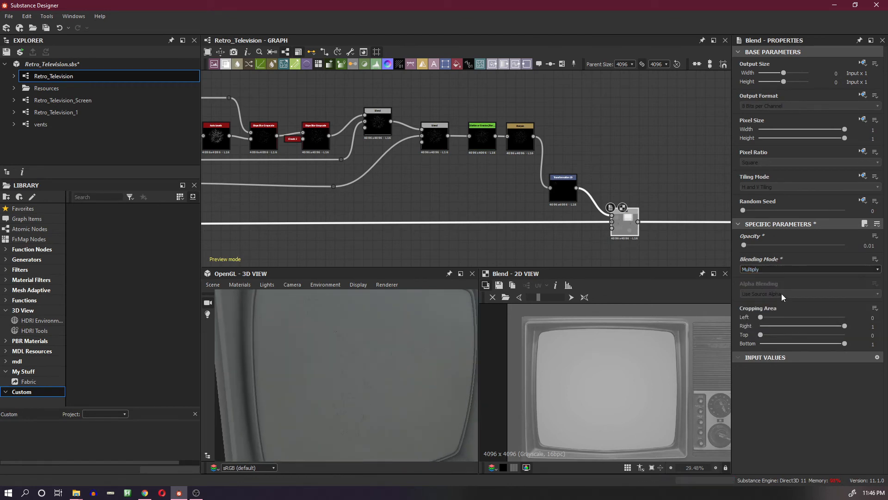
- Try the Add Sub, Max (Lighten) and Min (Darken) blending modes, checking the cracks in the 3D view
{"action": "left_click", "coordinate": [779, 270]}
{"action": "left_click", "coordinate": [772, 305]}
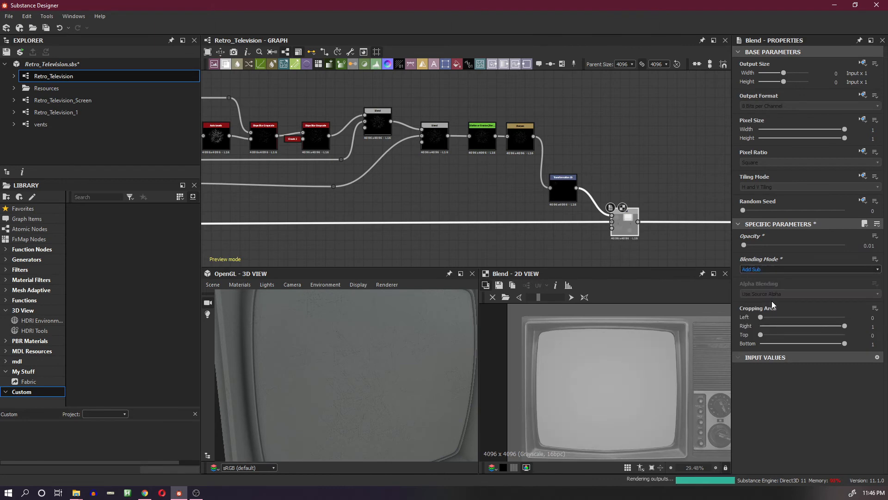
{"action": "left_click_drag", "start_coordinate": [426, 370], "coordinate": [393, 365]}
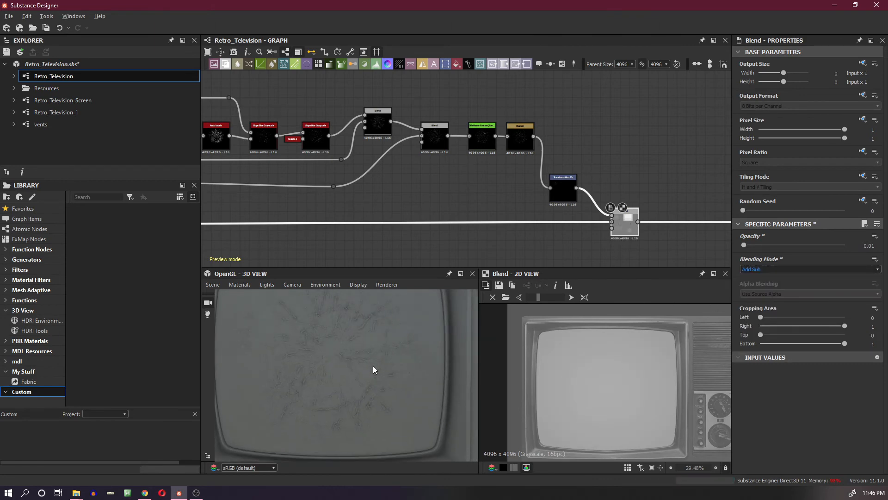
{"action": "right_click_drag", "start_coordinate": [373, 366], "coordinate": [370, 302]}
{"action": "left_click", "coordinate": [768, 269]}
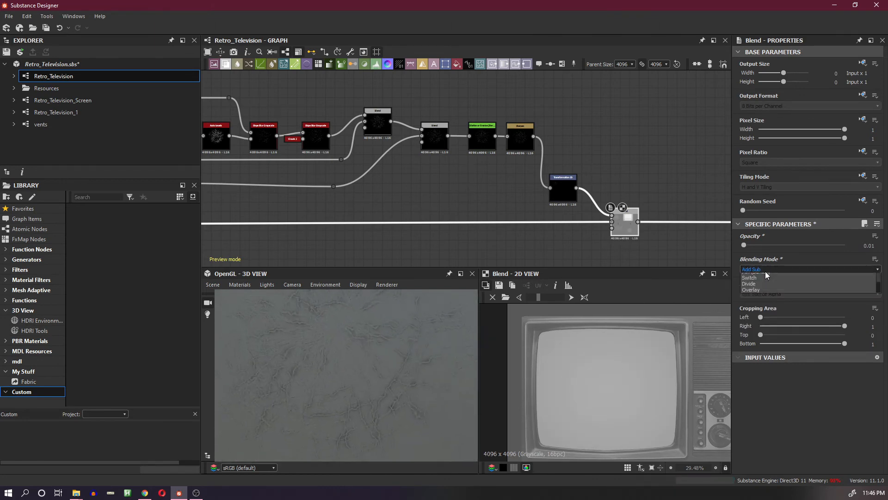
{"action": "left_click", "coordinate": [769, 306]}
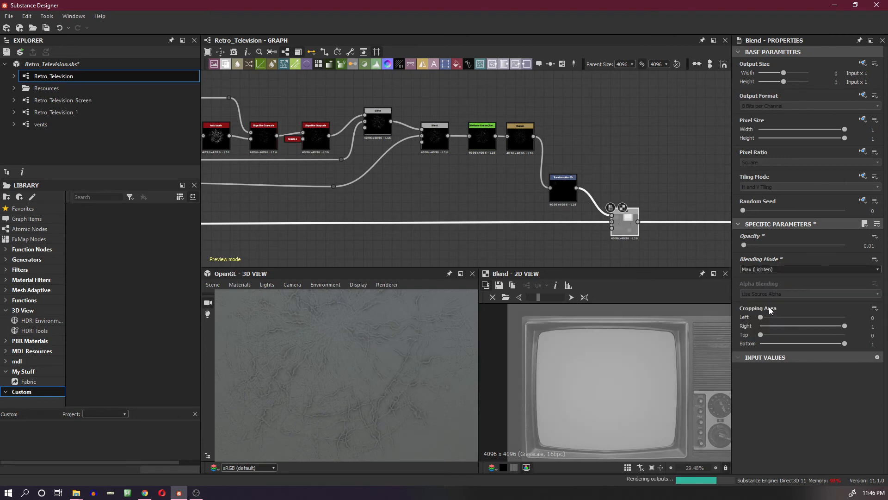
{"action": "left_click", "coordinate": [768, 269]}
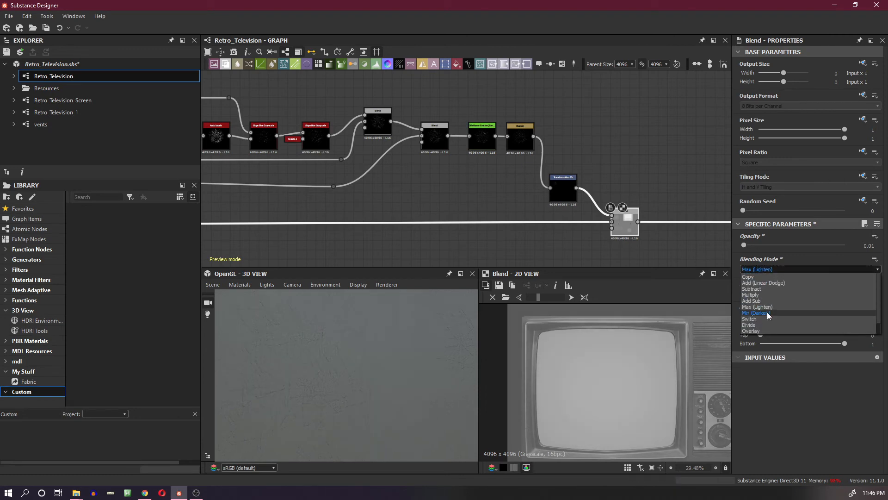
{"action": "left_click", "coordinate": [769, 313]}
- Try the Divide, Overlay, Screen and Soft Light blending modes on the main line's Blend
{"action": "left_click", "coordinate": [771, 268]}
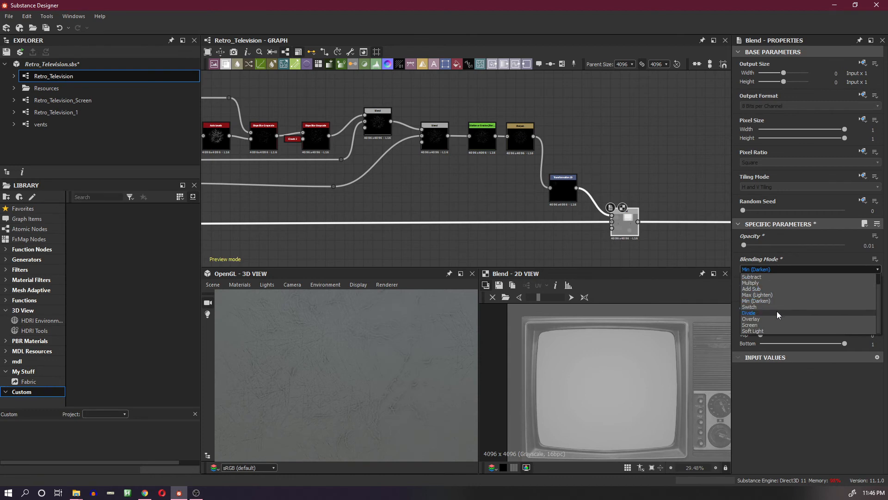
{"action": "left_click", "coordinate": [777, 311]}
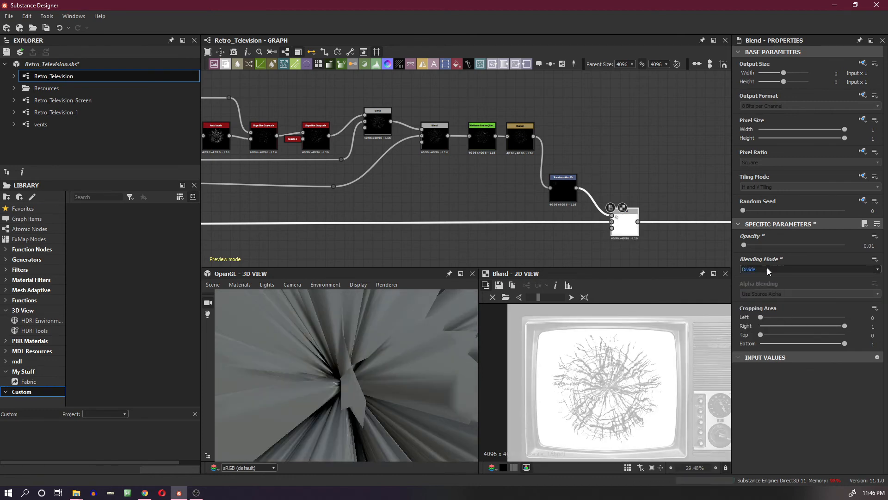
{"action": "left_click", "coordinate": [767, 268]}
{"action": "left_click", "coordinate": [764, 320]}
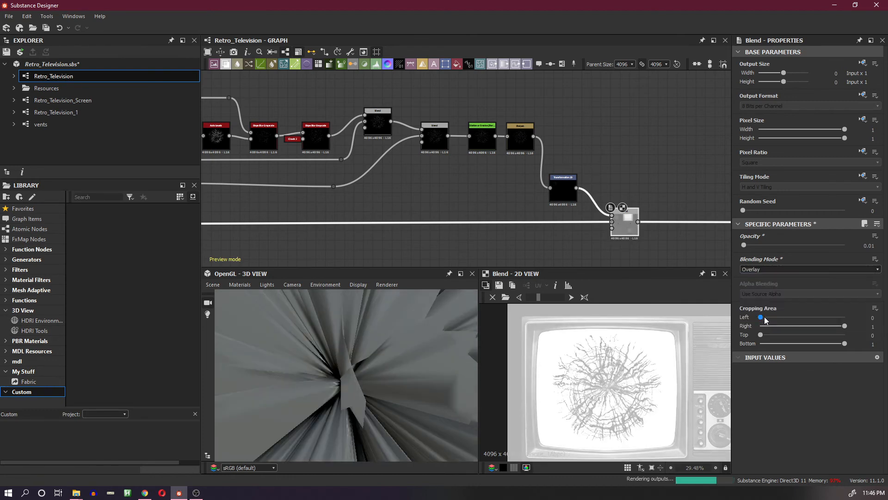
{"action": "left_click", "coordinate": [764, 269]}
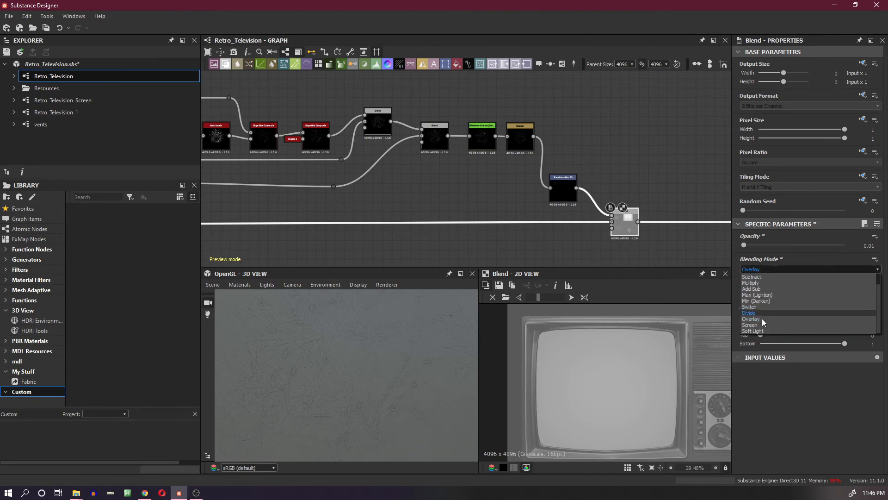
{"action": "left_click", "coordinate": [762, 326]}
{"action": "left_click", "coordinate": [768, 269]}
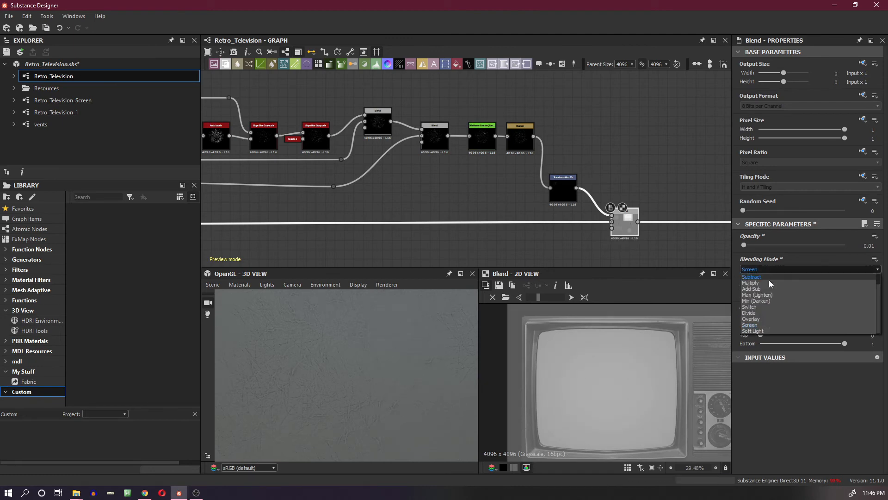
{"action": "left_click", "coordinate": [763, 331]}
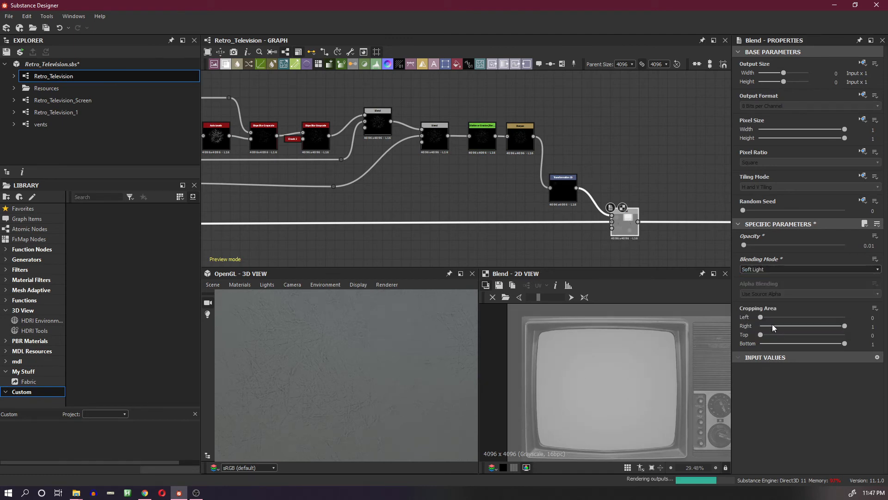
- Set the Blend back to Subtract and check the cracks across the whole 3D television screen
{"action": "left_click", "coordinate": [770, 269]}
{"action": "left_click", "coordinate": [773, 284]}
{"action": "scroll", "coordinate": [451, 367], "scroll_direction": "down", "scroll_amount": 5}
{"action": "left_click_drag", "start_coordinate": [345, 361], "coordinate": [373, 370]}
{"action": "left_click_drag", "start_coordinate": [387, 297], "coordinate": [374, 358]}
- Scale the crack pattern up slightly about its centre in the Transformation 2D node so it covers more of the TV screen
{"action": "left_click", "coordinate": [560, 200]}
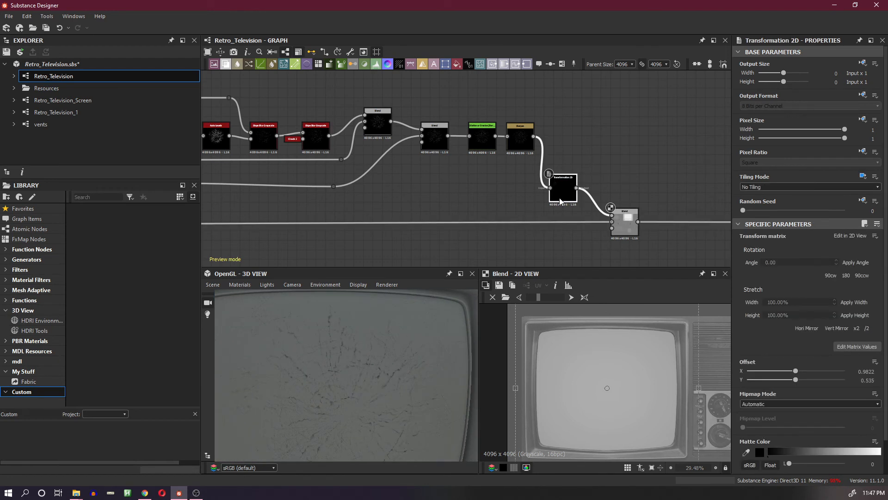
{"action": "mouse_move", "coordinate": [540, 301]}
{"action": "left_mouse_down"}
{"action": "mouse_move", "coordinate": [529, 302]}
{"action": "mouse_move", "coordinate": [548, 296]}
{"action": "left_mouse_up"}
{"action": "scroll", "coordinate": [583, 367], "scroll_direction": "down", "scroll_amount": 3}
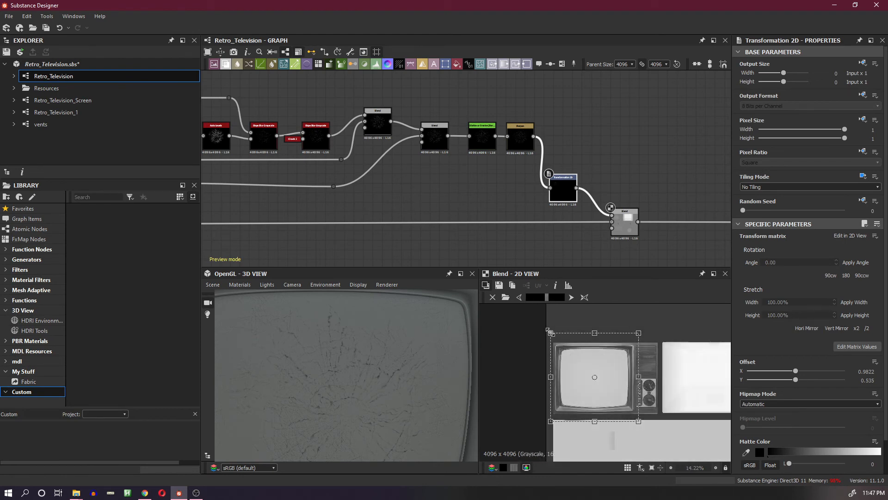
{"action": "left_click_drag", "start_coordinate": [547, 329], "coordinate": [548, 330]}
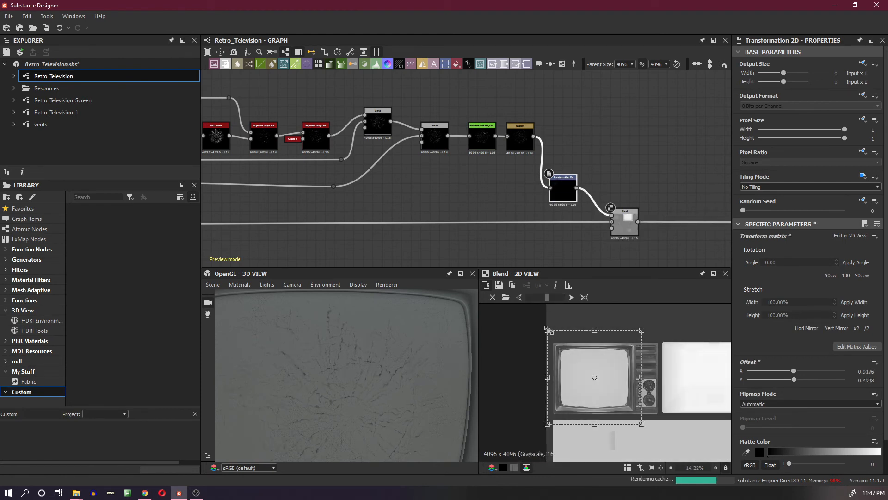
{"action": "left_click_drag", "start_coordinate": [401, 371], "coordinate": [380, 373]}
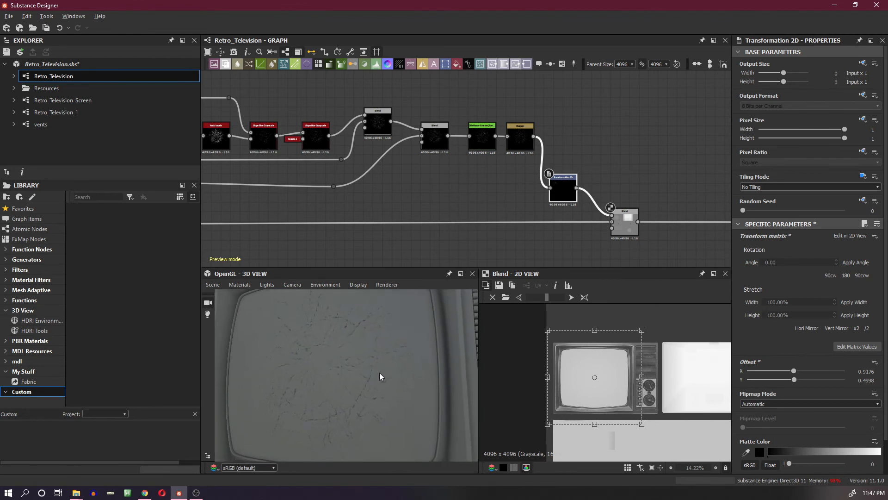
- Try an opacity of 0.05 on the main line's Blend and inspect the crack depth up close in the 3D view
{"action": "left_click", "coordinate": [629, 231]}
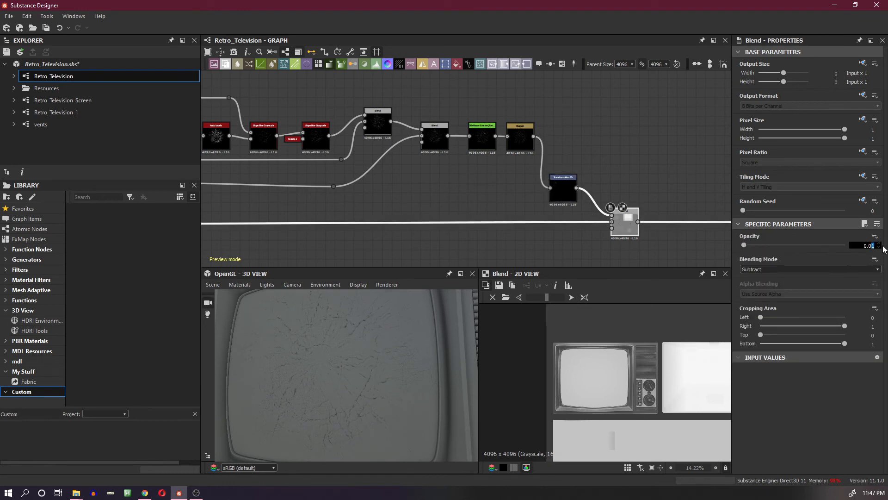
{"action": "type", "text": "5"}
{"action": "key", "text": "Return"}
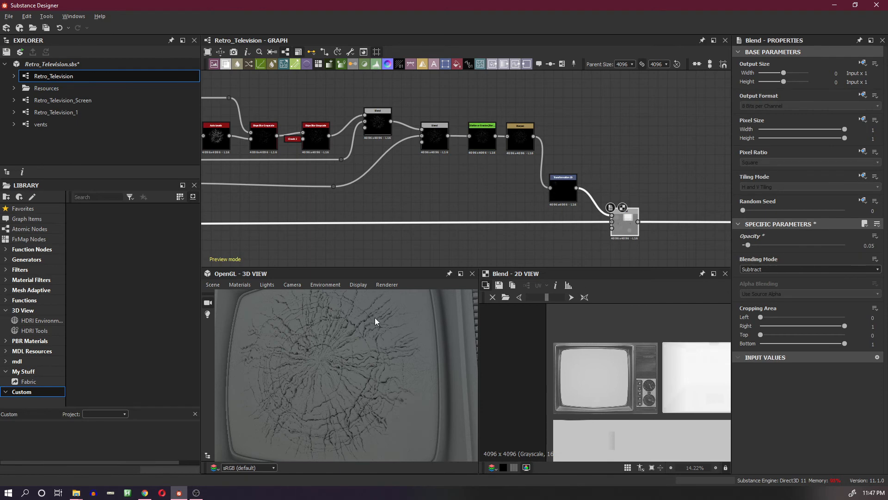
{"action": "scroll", "coordinate": [377, 333], "scroll_direction": "up", "scroll_amount": 8}
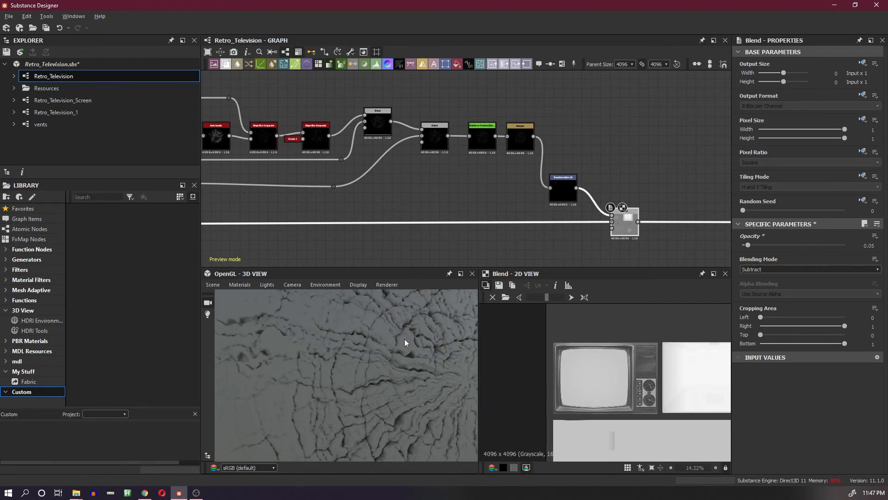
{"action": "scroll", "coordinate": [405, 342], "scroll_direction": "up", "scroll_amount": 5}
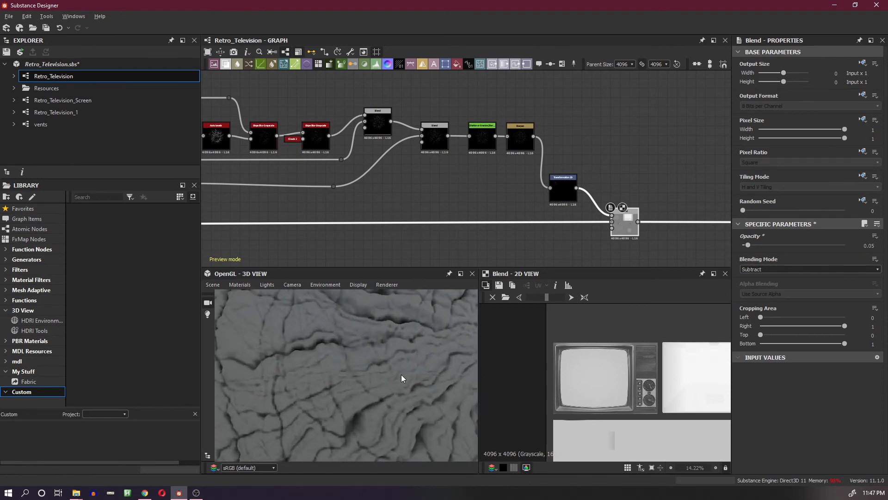
{"action": "scroll", "coordinate": [401, 368], "scroll_direction": "up", "scroll_amount": 3}
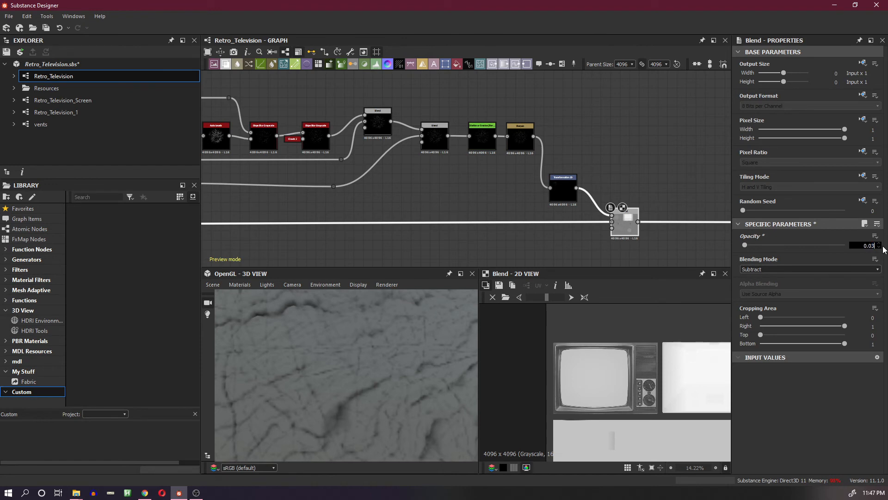
- Set the main line's Blend opacity to 0.03 and check the cracks on the 3D television screen
{"action": "key", "text": "Return"}
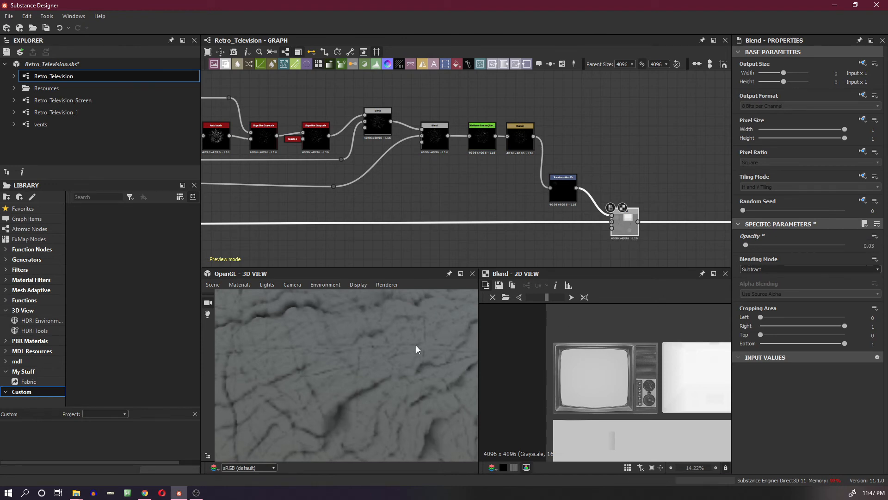
{"action": "scroll", "coordinate": [409, 345], "scroll_direction": "down", "scroll_amount": 6}
{"action": "left_click_drag", "start_coordinate": [408, 347], "coordinate": [397, 362]}
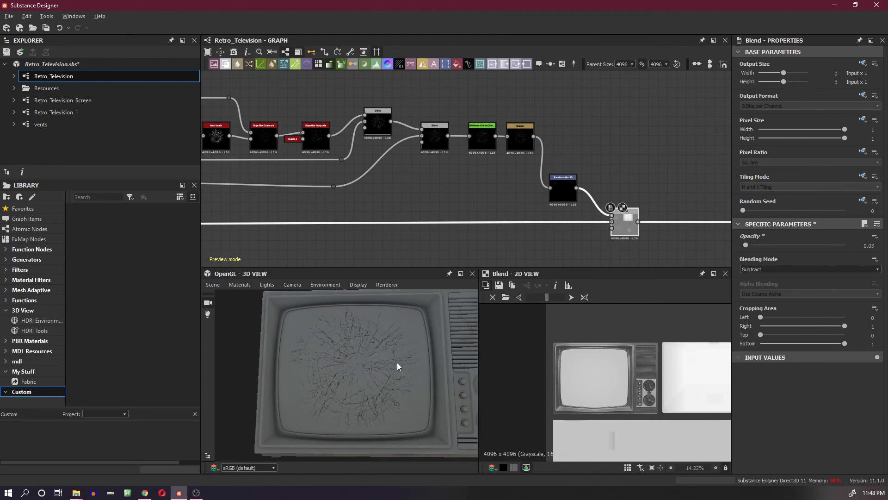
{"action": "scroll", "coordinate": [397, 337], "scroll_direction": "up", "scroll_amount": 3}
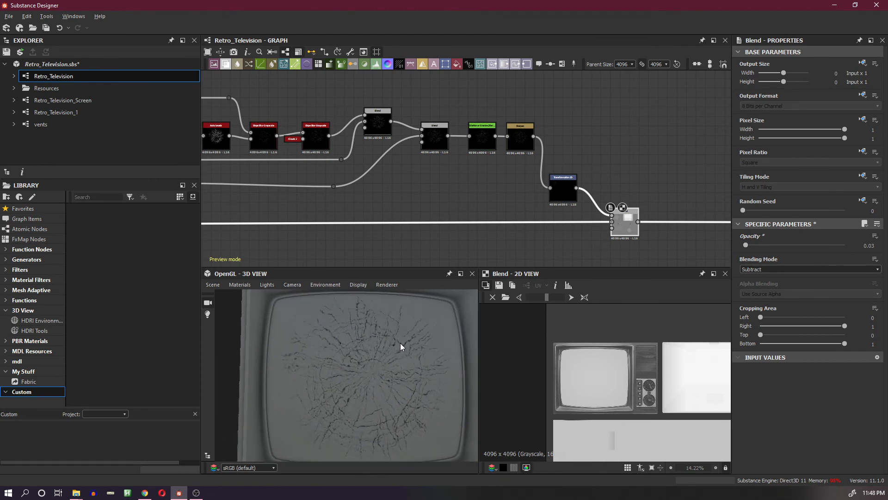
{"action": "scroll", "coordinate": [401, 343], "scroll_direction": "up", "scroll_amount": 3}
{"action": "left_click_drag", "start_coordinate": [401, 343], "coordinate": [392, 287]}
{"action": "left_click_drag", "start_coordinate": [412, 357], "coordinate": [394, 354]}
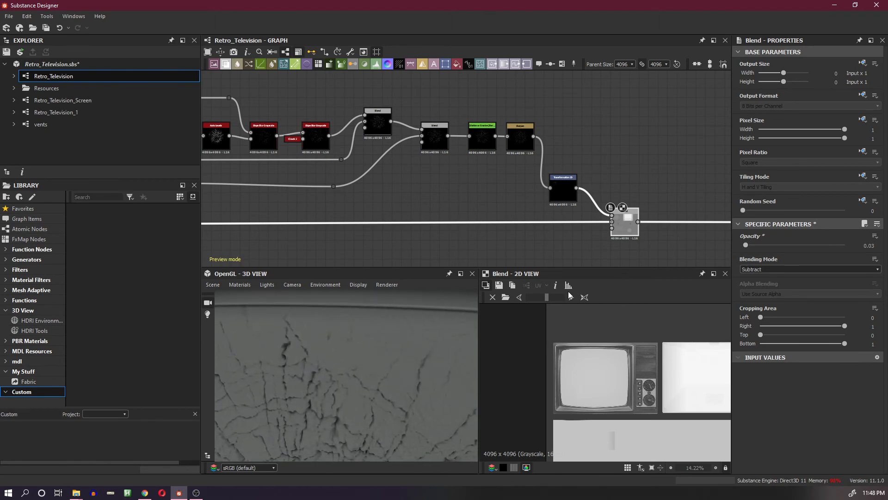
- Scale the crack pattern down slightly about its centre in the Transformation 2D node, keeping it inside the TV screen
{"action": "left_click", "coordinate": [563, 188]}
{"action": "scroll", "coordinate": [584, 370], "scroll_direction": "up", "scroll_amount": 3}
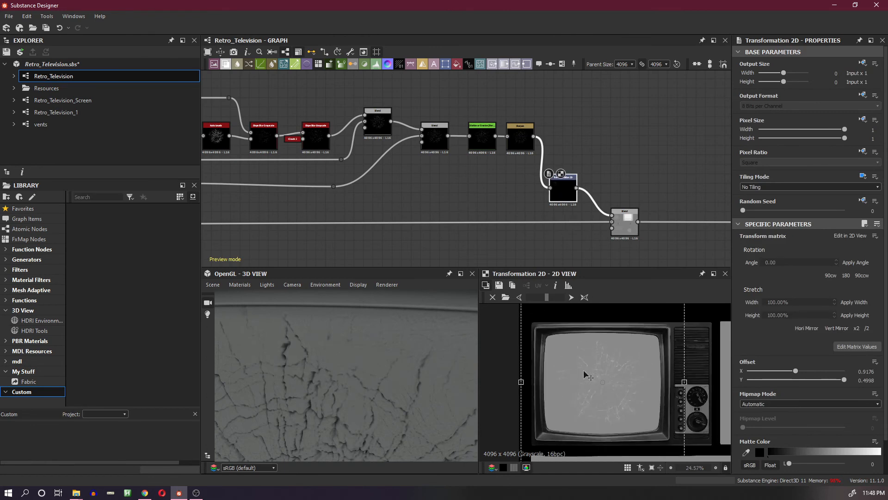
{"action": "scroll", "coordinate": [595, 376], "scroll_direction": "down", "scroll_amount": 1}
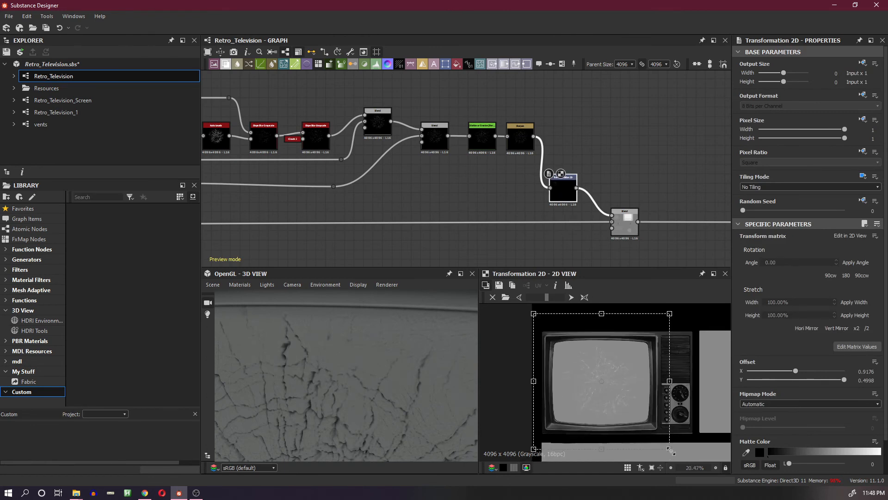
{"action": "left_click_drag", "start_coordinate": [667, 449], "coordinate": [662, 444], "text": "ctrl+shift"}
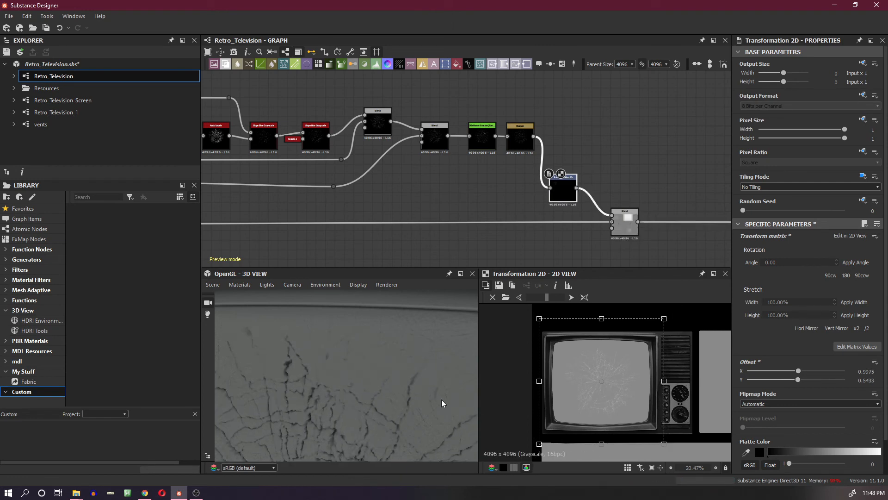
- Examine the cracked screen on the 3D television from several angles, both close up and from a distance
{"action": "scroll", "coordinate": [435, 403], "scroll_direction": "down", "scroll_amount": 3}
{"action": "left_click_drag", "start_coordinate": [387, 410], "coordinate": [416, 345]}
{"action": "scroll", "coordinate": [410, 377], "scroll_direction": "down", "scroll_amount": 3}
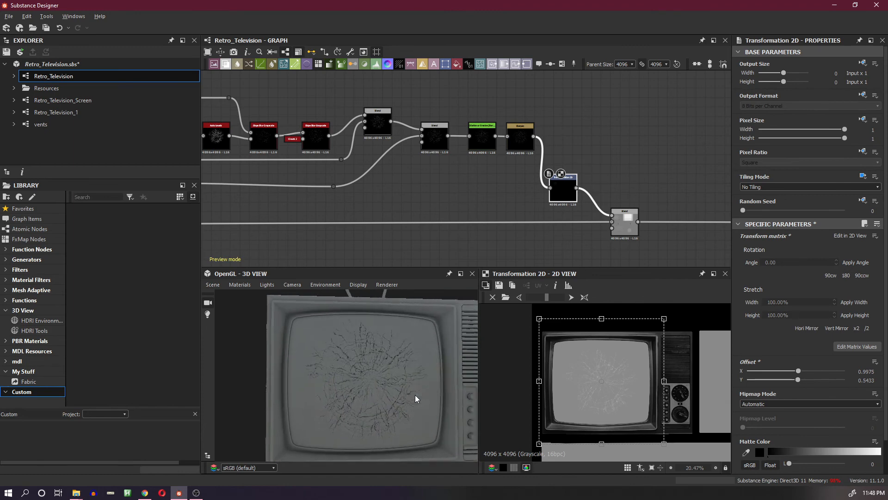
{"action": "left_click_drag", "start_coordinate": [416, 399], "coordinate": [383, 353]}
{"action": "scroll", "coordinate": [321, 377], "scroll_direction": "down", "scroll_amount": 5}
{"action": "scroll", "coordinate": [365, 315], "scroll_direction": "up", "scroll_amount": 5}
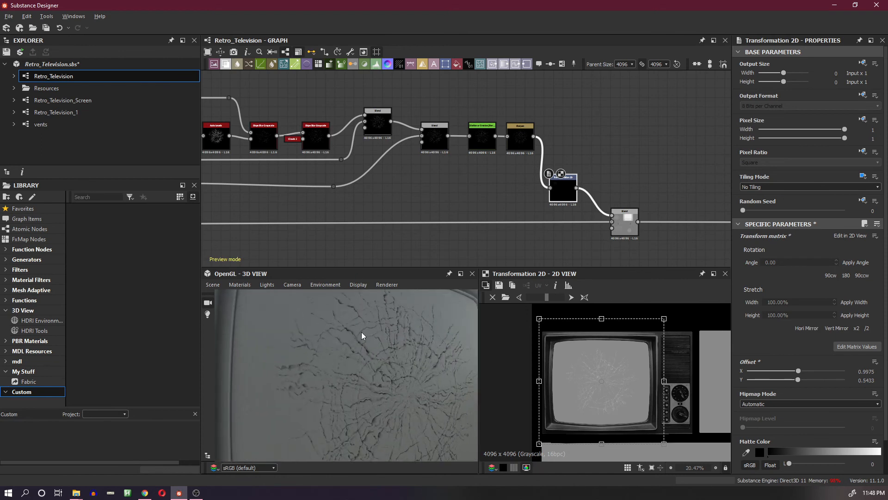
{"action": "scroll", "coordinate": [365, 337], "scroll_direction": "down", "scroll_amount": 5}
{"action": "left_click_drag", "start_coordinate": [396, 409], "coordinate": [404, 351]}
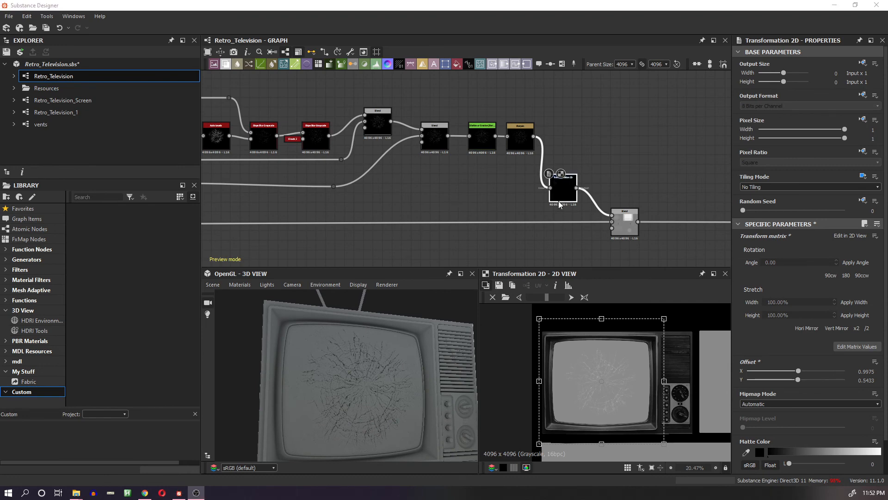
{"action": "left_click_drag", "start_coordinate": [398, 318], "coordinate": [395, 342]}
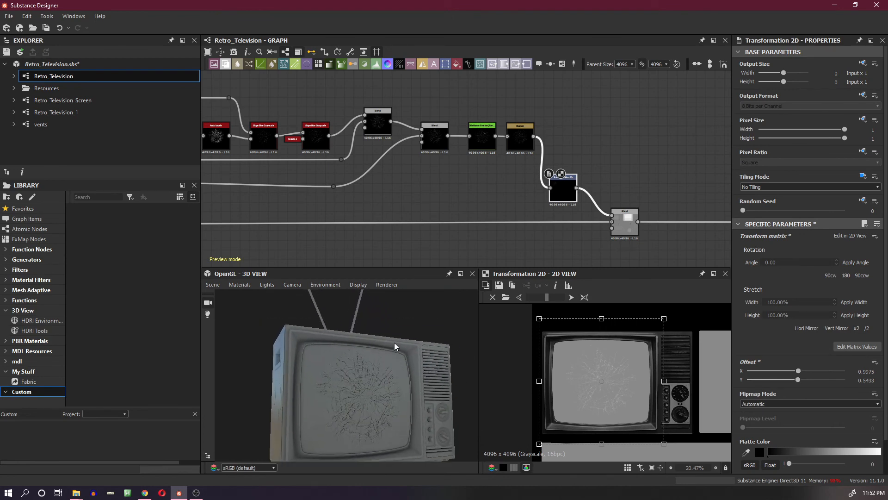
{"action": "scroll", "coordinate": [386, 396], "scroll_direction": "up", "scroll_amount": 10}
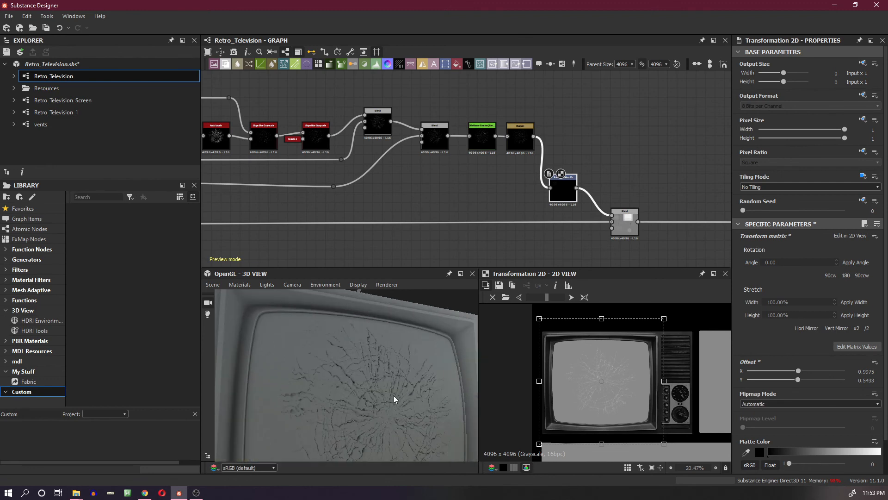
{"action": "left_click_drag", "start_coordinate": [387, 318], "coordinate": [405, 354]}
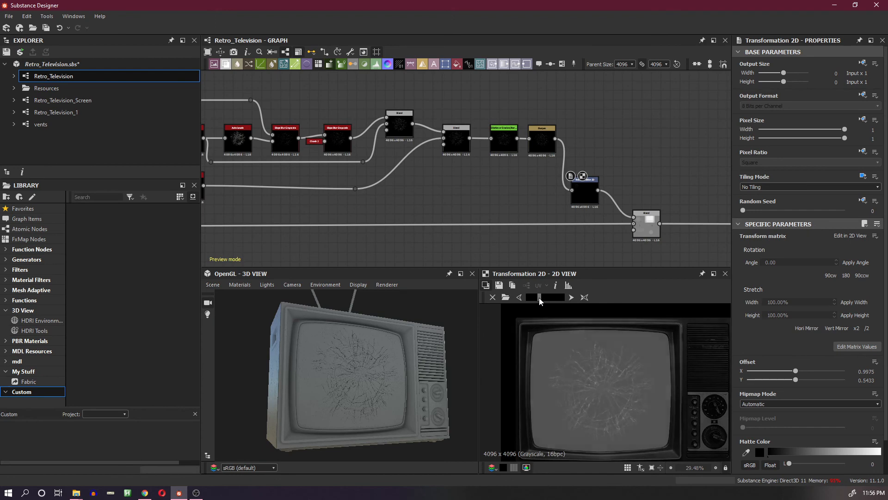
- Line up the Transformation 2D node beside the Sharpen node and shift the main line's Blend farther along to make room
{"action": "mouse_move", "coordinate": [539, 298]}
{"action": "left_mouse_down"}
{"action": "mouse_move", "coordinate": [526, 300]}
{"action": "mouse_move", "coordinate": [535, 297]}
{"action": "left_mouse_up"}
{"action": "left_click_drag", "start_coordinate": [584, 202], "coordinate": [589, 202]}
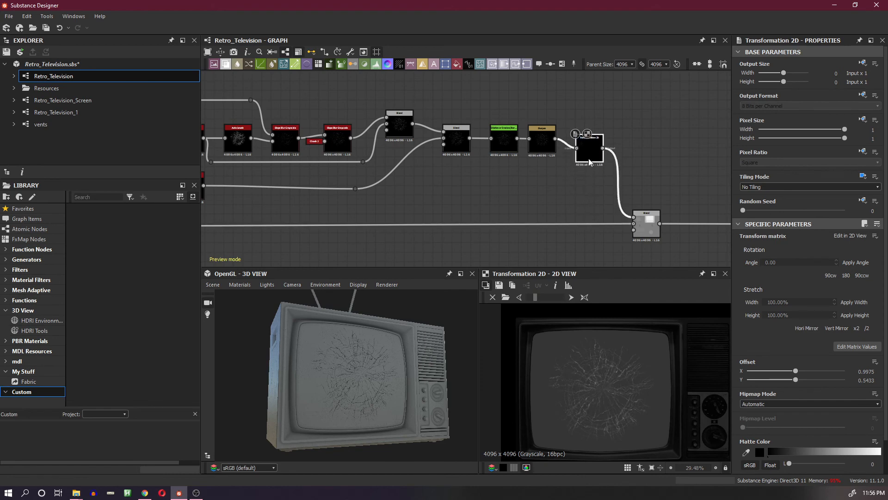
{"action": "left_click_drag", "start_coordinate": [585, 147], "coordinate": [585, 153]}
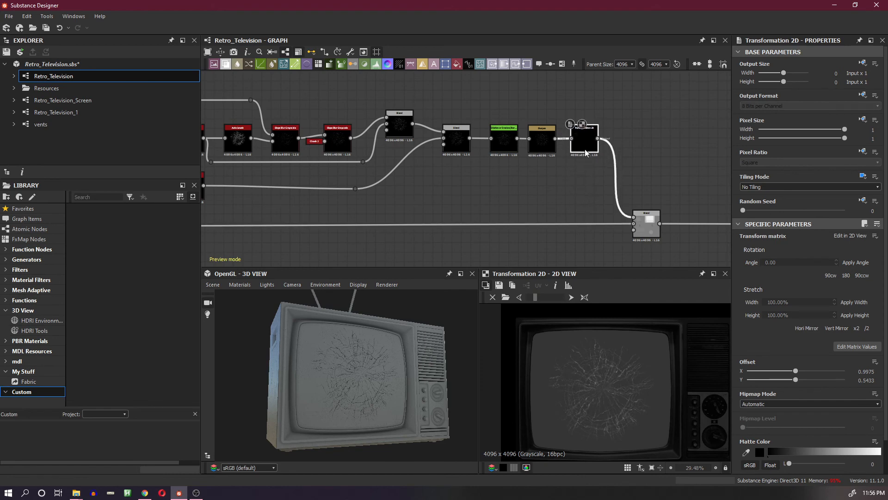
{"action": "left_click_drag", "start_coordinate": [648, 233], "coordinate": [676, 233]}
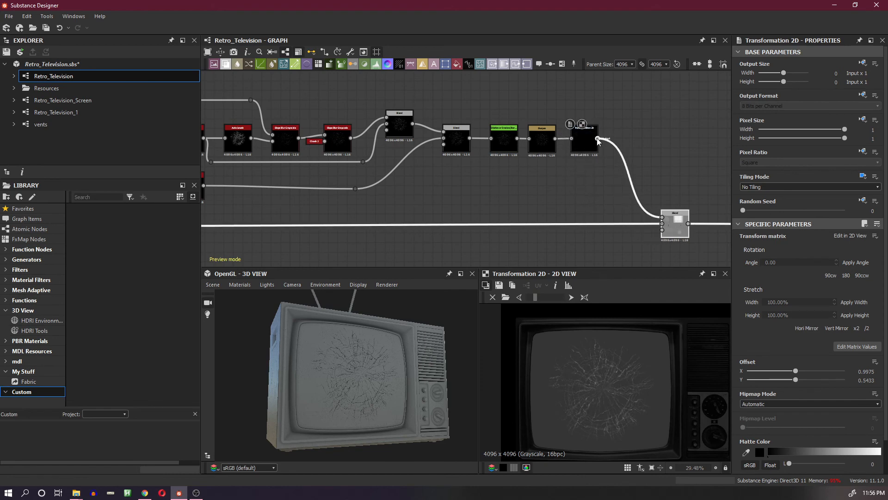
- Branch a Levels node off the Transformation 2D output and restore the 2D view's display range to show true blacks
{"action": "left_click_drag", "start_coordinate": [613, 95], "coordinate": [618, 90]}
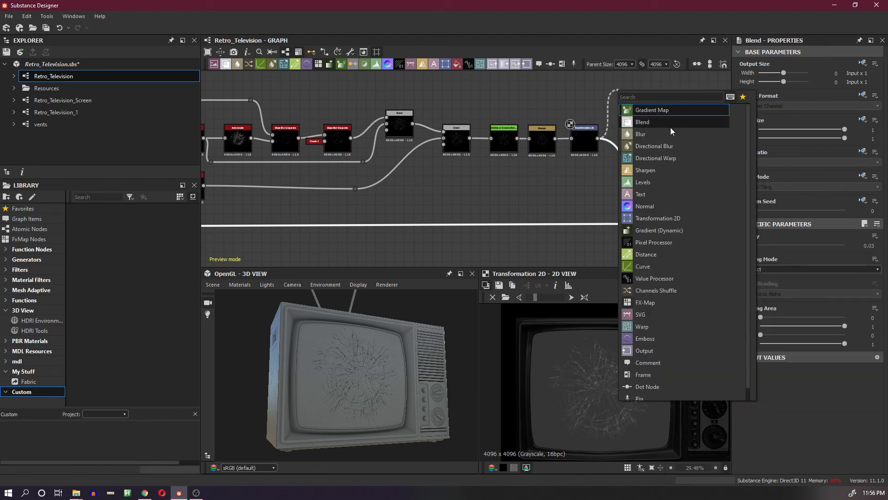
{"action": "left_click", "coordinate": [664, 181]}
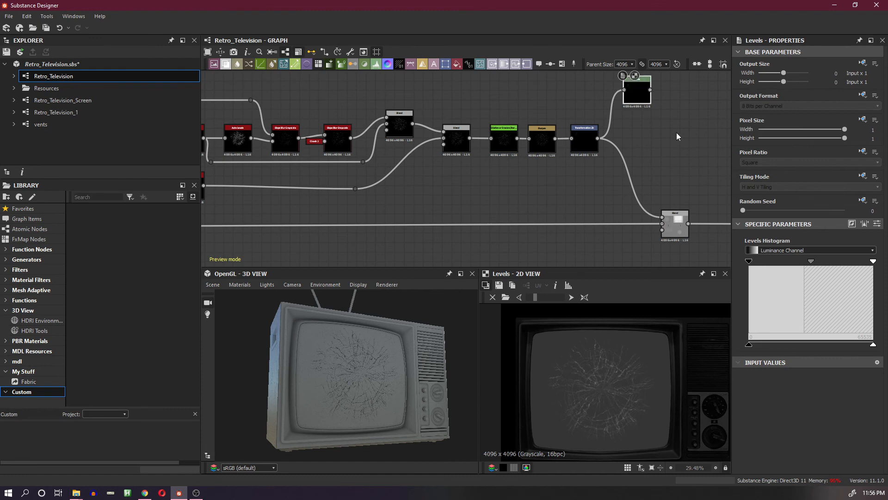
{"action": "left_click_drag", "start_coordinate": [536, 297], "coordinate": [526, 298]}
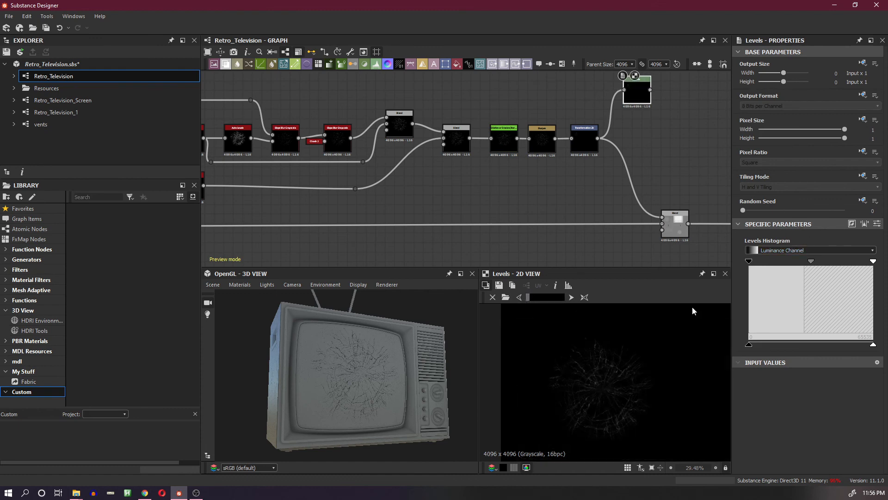
- Brighten the cracks in the Levels node by lowering the white input point strongly and raising the black input point slightly
{"action": "left_click_drag", "start_coordinate": [859, 266], "coordinate": [779, 266]}
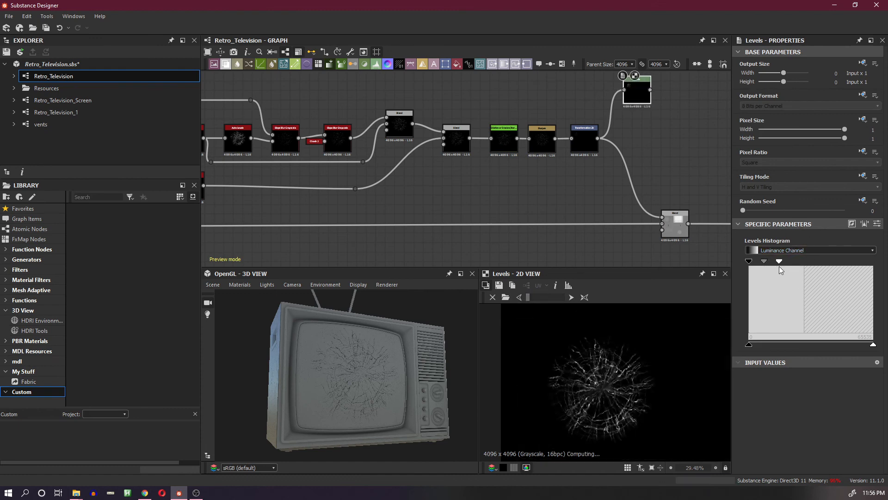
{"action": "scroll", "coordinate": [614, 352], "scroll_direction": "up", "scroll_amount": 3}
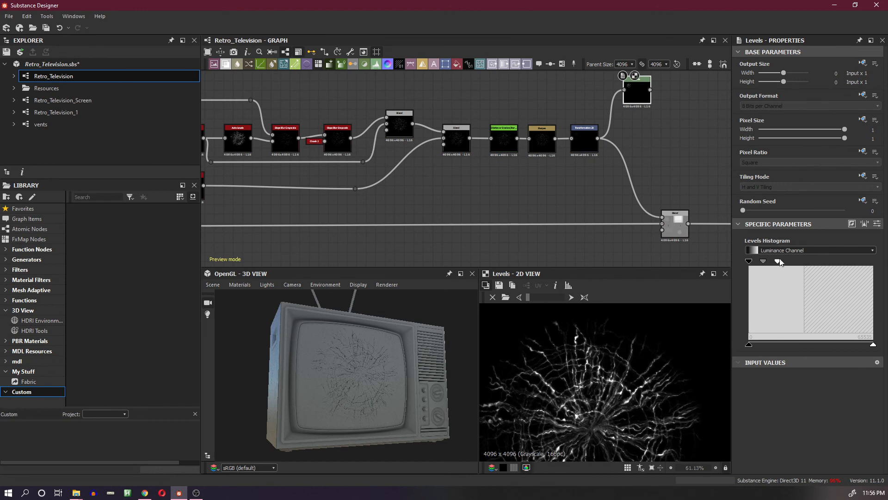
{"action": "left_click_drag", "start_coordinate": [779, 262], "coordinate": [750, 263]}
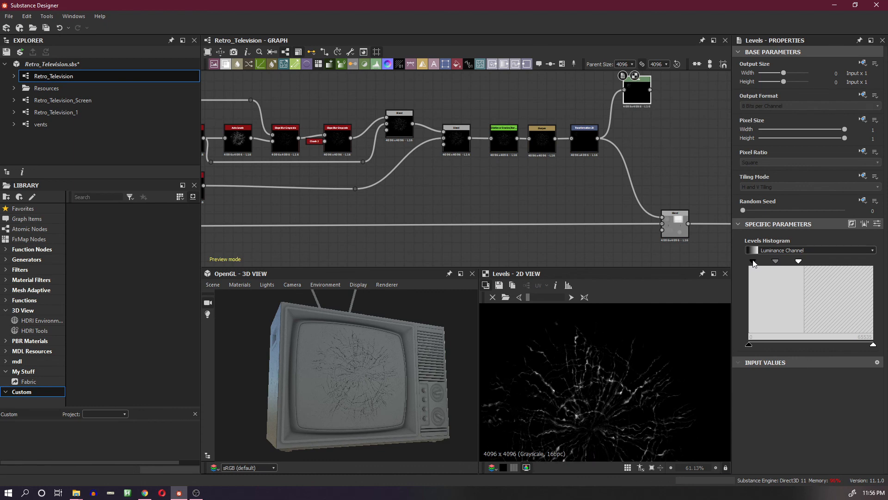
{"action": "left_click_drag", "start_coordinate": [754, 263], "coordinate": [808, 264]}
{"action": "scroll", "coordinate": [650, 360], "scroll_direction": "down", "scroll_amount": 3}
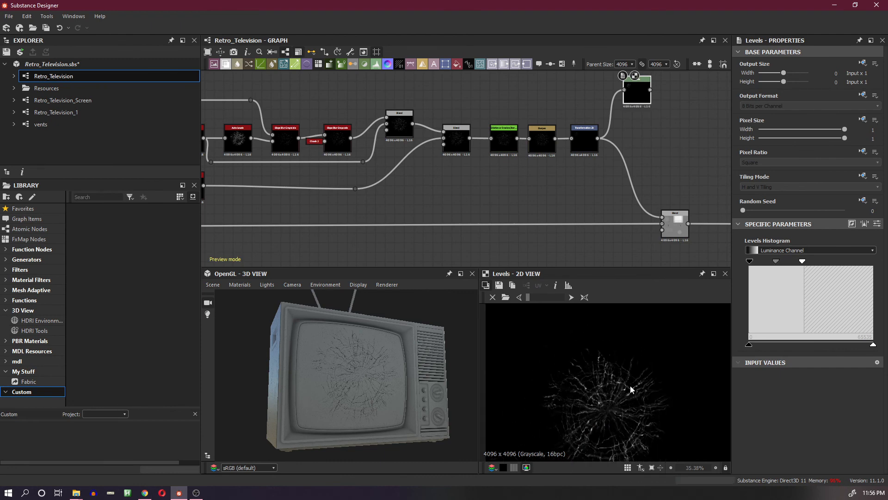
- Nudge the crack mask's Levels node into place and add a centred comment above it reading "Screen Shatter Opacity Mask"
{"action": "middle_click_drag", "start_coordinate": [698, 118], "coordinate": [621, 168]}
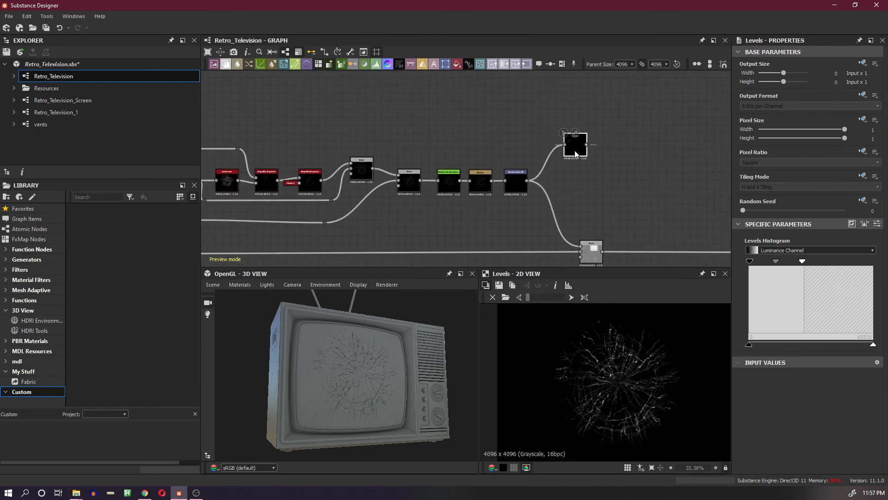
{"action": "mouse_move", "coordinate": [584, 153]}
{"action": "left_mouse_down"}
{"action": "mouse_move", "coordinate": [519, 136]}
{"action": "mouse_move", "coordinate": [582, 151]}
{"action": "left_mouse_up"}
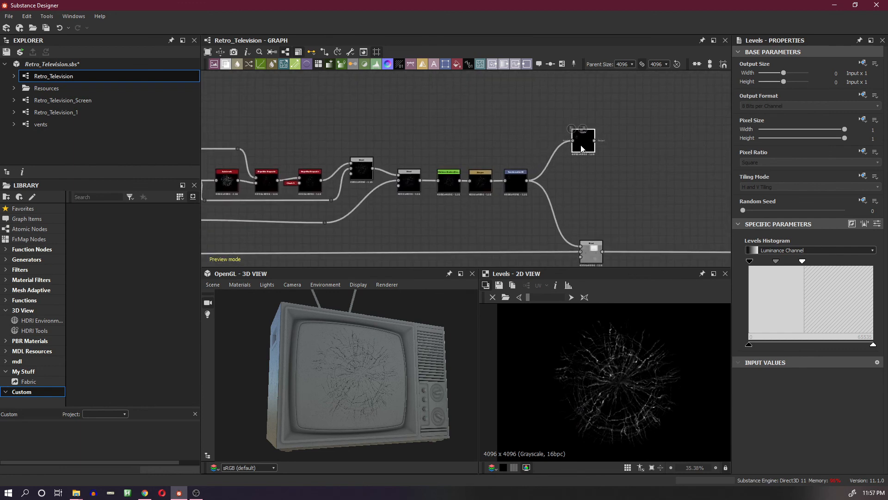
{"action": "scroll", "coordinate": [584, 117], "scroll_direction": "up", "scroll_amount": 2}
{"action": "scroll", "coordinate": [585, 117], "scroll_direction": "up", "scroll_amount": 1}
{"action": "right_click", "coordinate": [550, 96]}
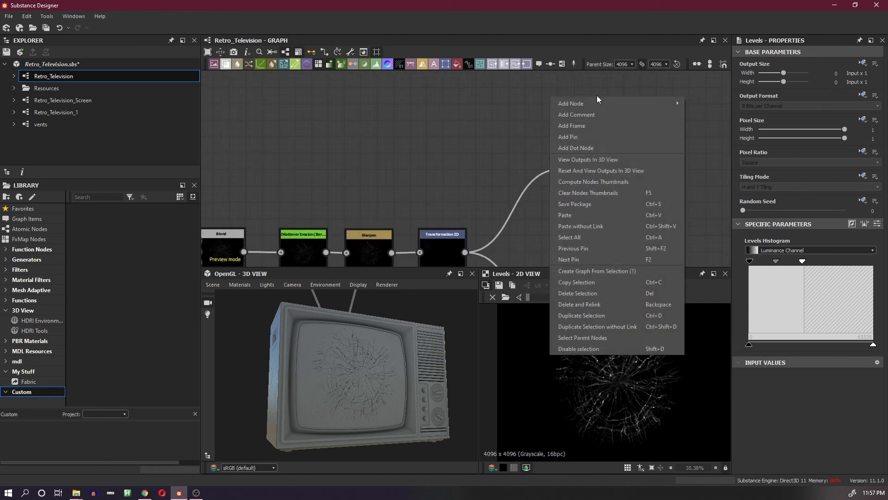
{"action": "left_click", "coordinate": [618, 116]}
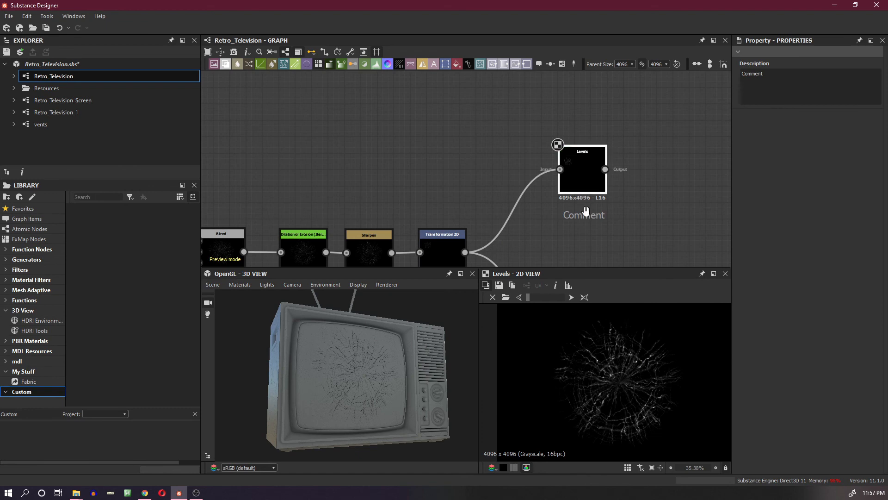
{"action": "left_click_drag", "start_coordinate": [581, 153], "coordinate": [580, 115]}
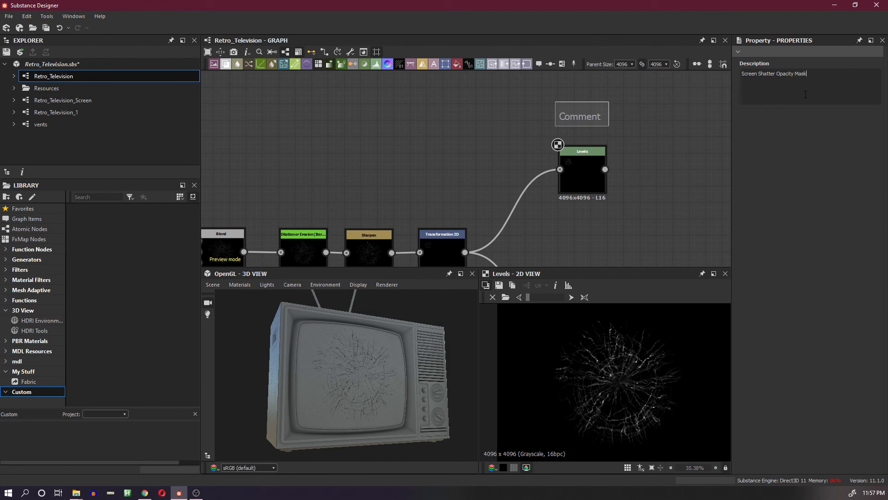
{"action": "left_click_drag", "start_coordinate": [595, 114], "coordinate": [584, 113]}
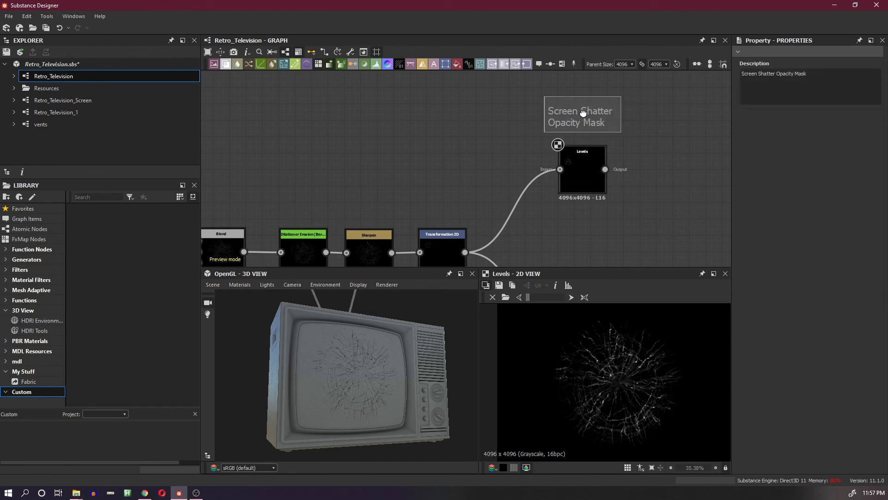
- Add a frame around all the crack-effect nodes, including the main line's Blend, and extend its lower edge to match the Scratches frame
{"action": "scroll", "coordinate": [643, 160], "scroll_direction": "down", "scroll_amount": 5}
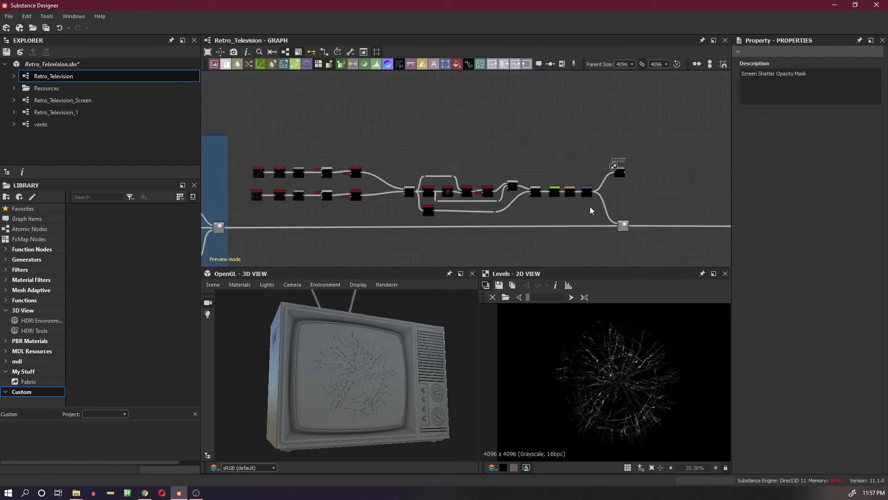
{"action": "scroll", "coordinate": [590, 207], "scroll_direction": "down", "scroll_amount": 3}
{"action": "left_click_drag", "start_coordinate": [382, 147], "coordinate": [668, 233]}
{"action": "right_click", "coordinate": [645, 204]}
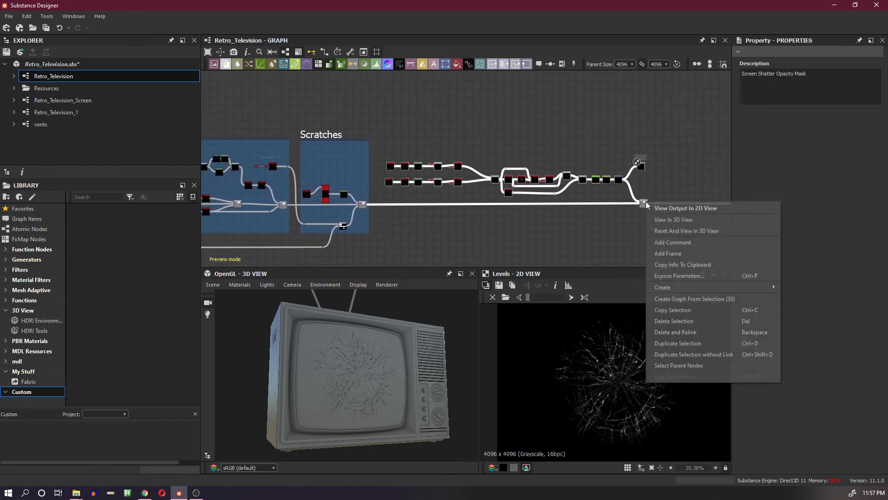
{"action": "left_click", "coordinate": [698, 254]}
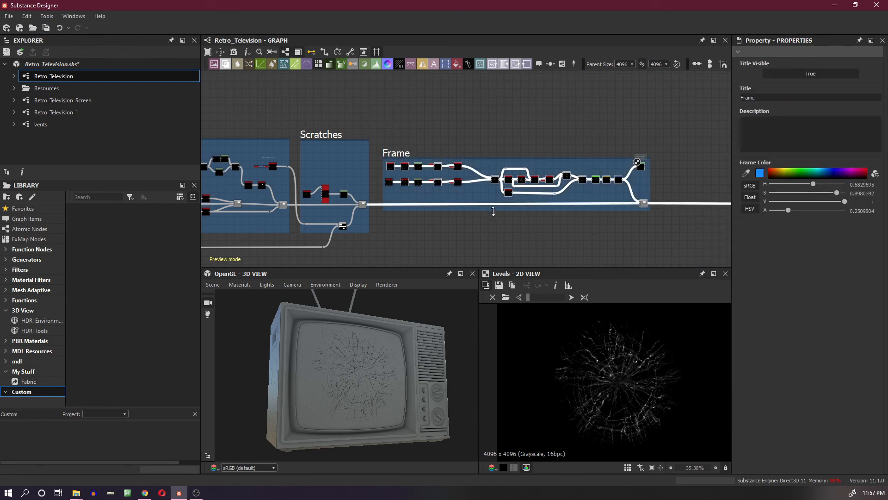
{"action": "left_click_drag", "start_coordinate": [492, 211], "coordinate": [490, 232]}
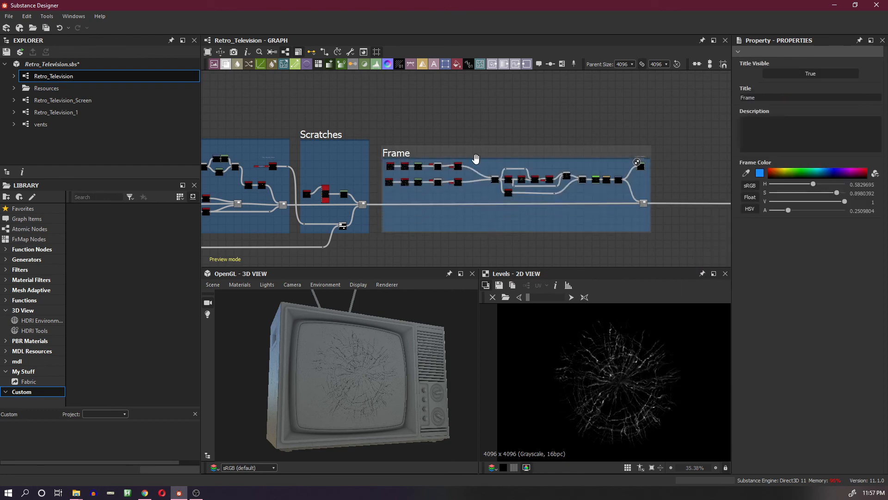
- Raise the upper edge of the new frame so it leaves room above the first row of nodes
{"action": "scroll", "coordinate": [419, 140], "scroll_direction": "up", "scroll_amount": 4}
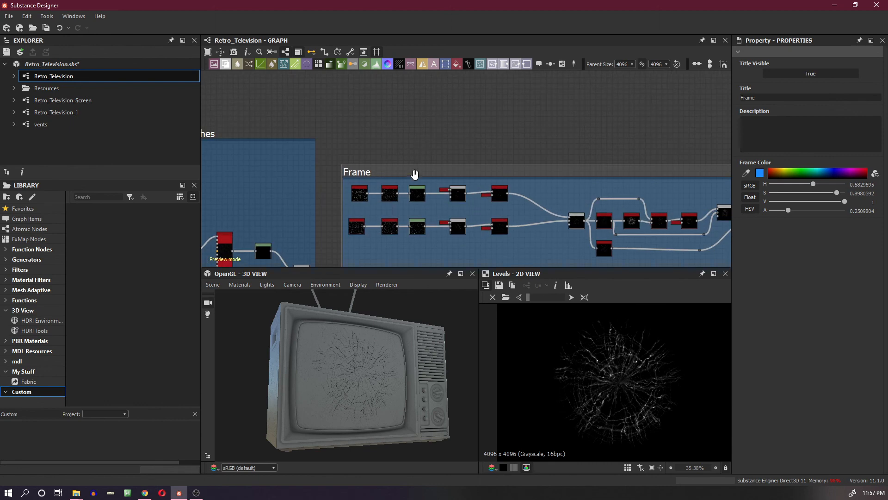
{"action": "scroll", "coordinate": [414, 176], "scroll_direction": "up", "scroll_amount": 3}
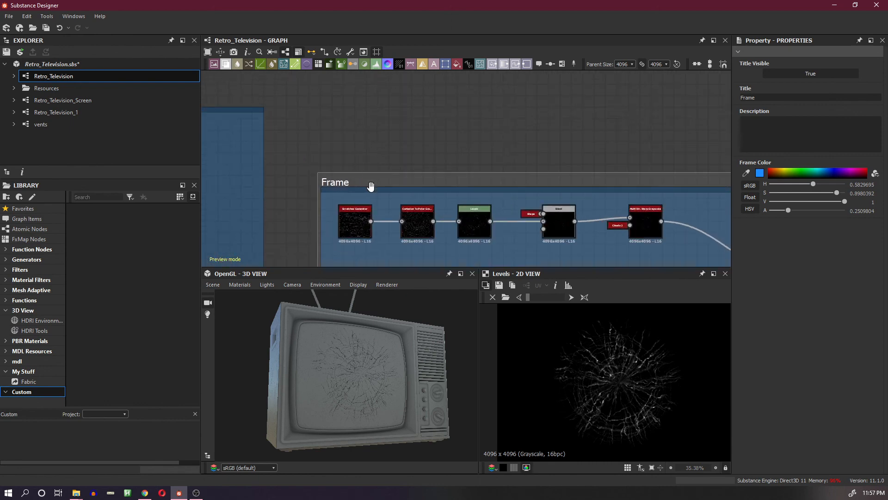
{"action": "scroll", "coordinate": [374, 184], "scroll_direction": "up", "scroll_amount": 5}
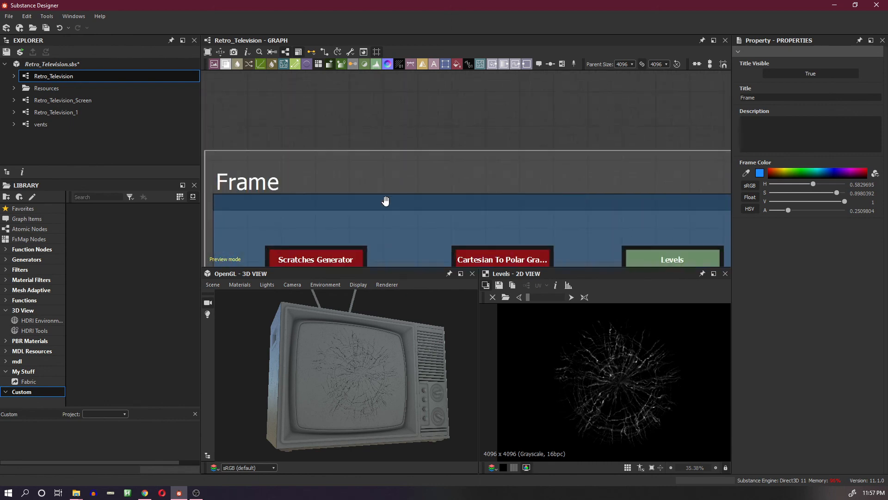
{"action": "scroll", "coordinate": [388, 194], "scroll_direction": "down", "scroll_amount": 3}
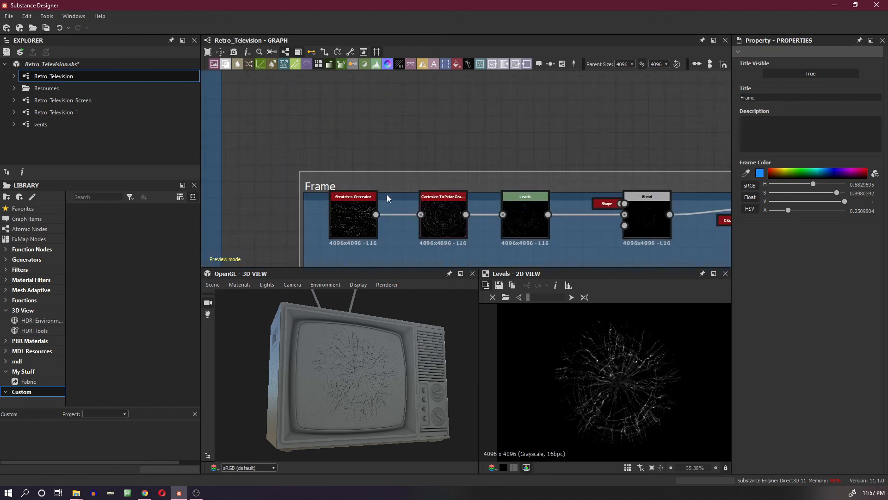
{"action": "left_click_drag", "start_coordinate": [386, 193], "coordinate": [371, 90]}
{"action": "scroll", "coordinate": [379, 127], "scroll_direction": "down", "scroll_amount": 3}
{"action": "scroll", "coordinate": [484, 153], "scroll_direction": "down", "scroll_amount": 3}
{"action": "scroll", "coordinate": [483, 151], "scroll_direction": "down", "scroll_amount": 3}
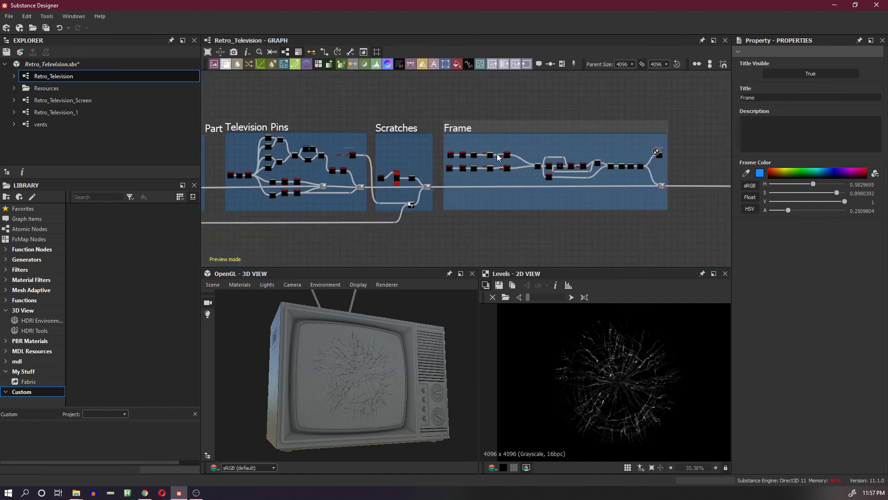
- Title the new frame "Screen Shatter"
{"action": "middle_click_drag", "start_coordinate": [570, 191], "coordinate": [502, 205]}
{"action": "scroll", "coordinate": [481, 191], "scroll_direction": "up", "scroll_amount": 1}
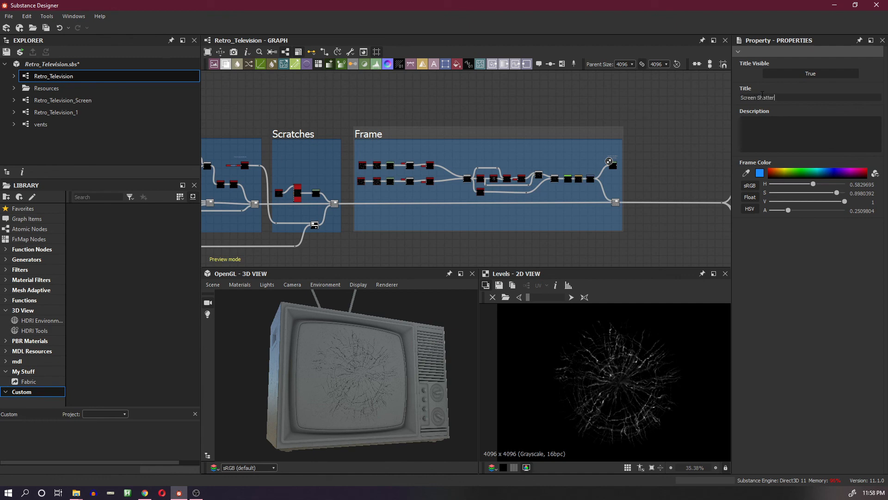
{"action": "key", "text": "Return"}
- Preview the Screen Shatter Blend's full height map alongside the 3D television, and save the Retro_Television.sbs package
{"action": "left_click_drag", "start_coordinate": [418, 371], "coordinate": [392, 368]}
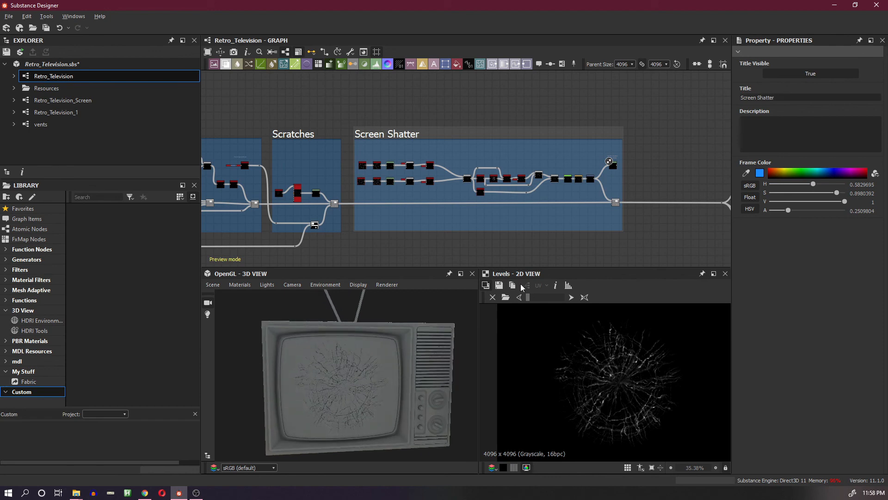
{"action": "middle_click_drag", "start_coordinate": [621, 205], "coordinate": [559, 203]}
{"action": "double_click", "coordinate": [555, 201]}
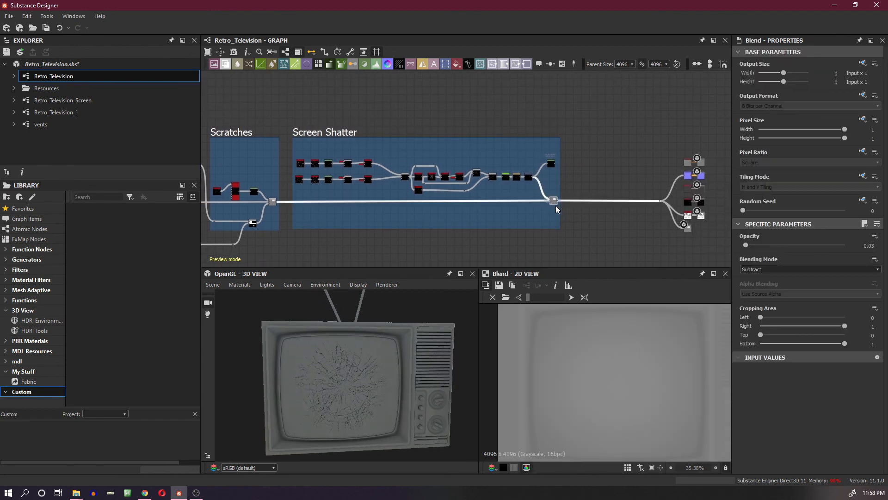
{"action": "scroll", "coordinate": [656, 397], "scroll_direction": "down", "scroll_amount": 5}
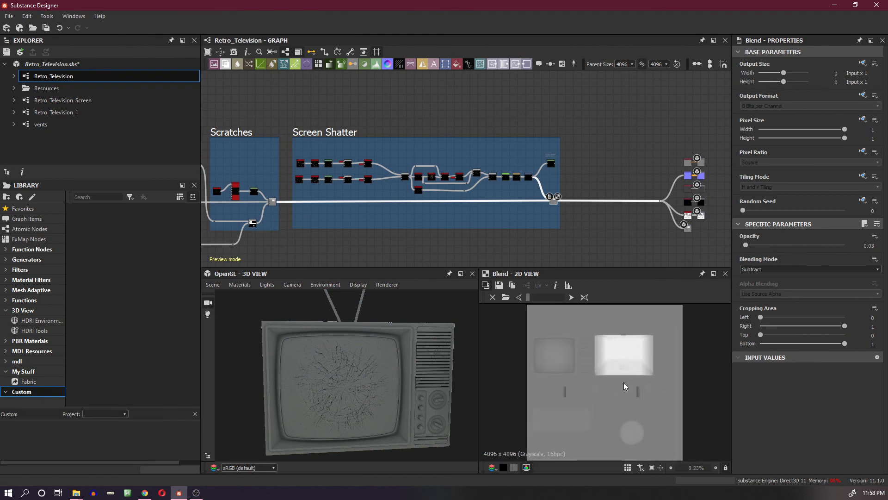
{"action": "left_click_drag", "start_coordinate": [390, 393], "coordinate": [413, 365]}
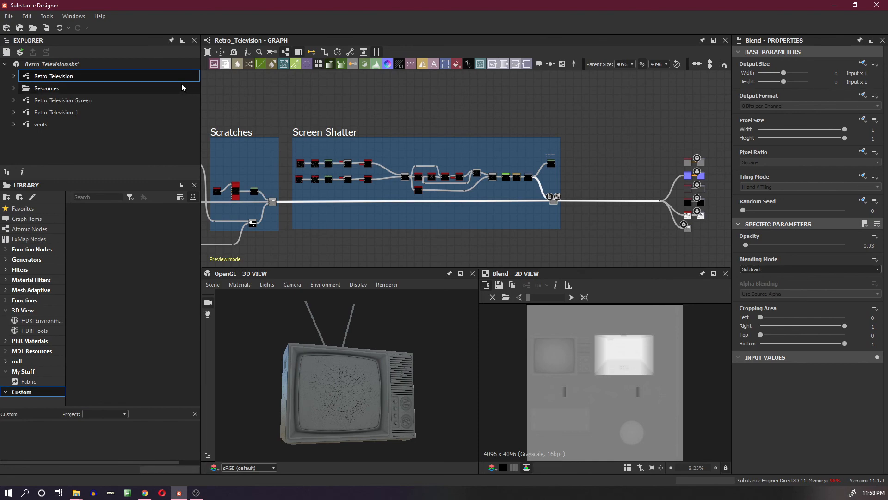
{"action": "left_click", "coordinate": [148, 63]}
{"action": "key", "text": "ctrl+s"}
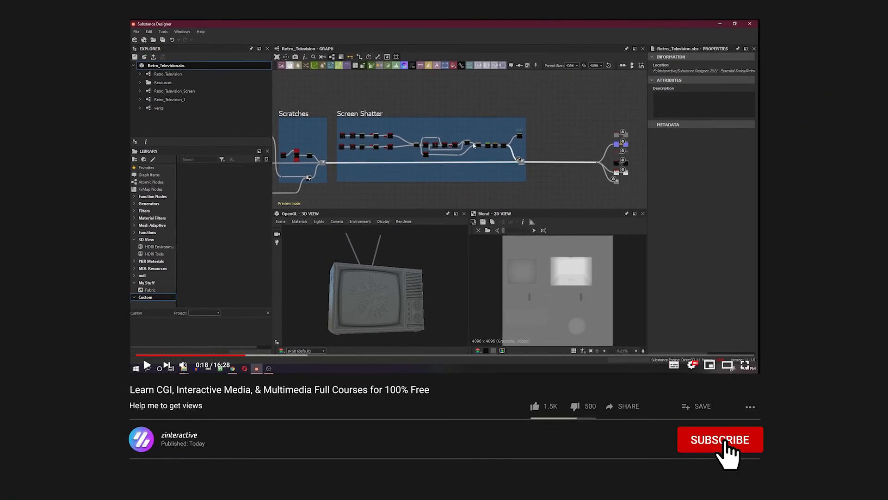